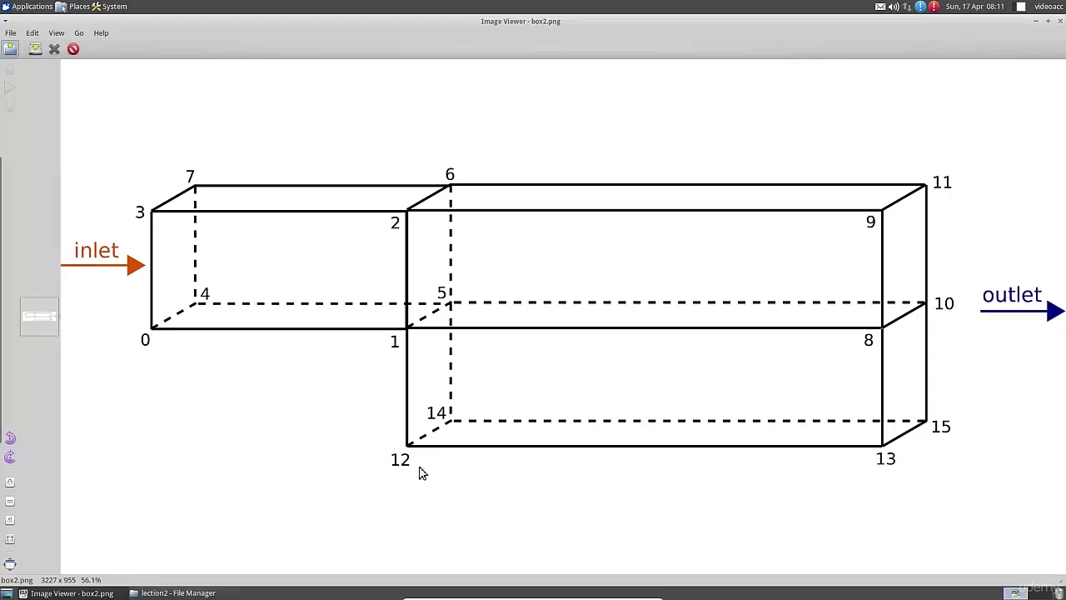
Browse from File System to opt/openfoam211/tutorials/incompressible/simpleFoam.
{"action": "left_click", "coordinate": [71, 593]}
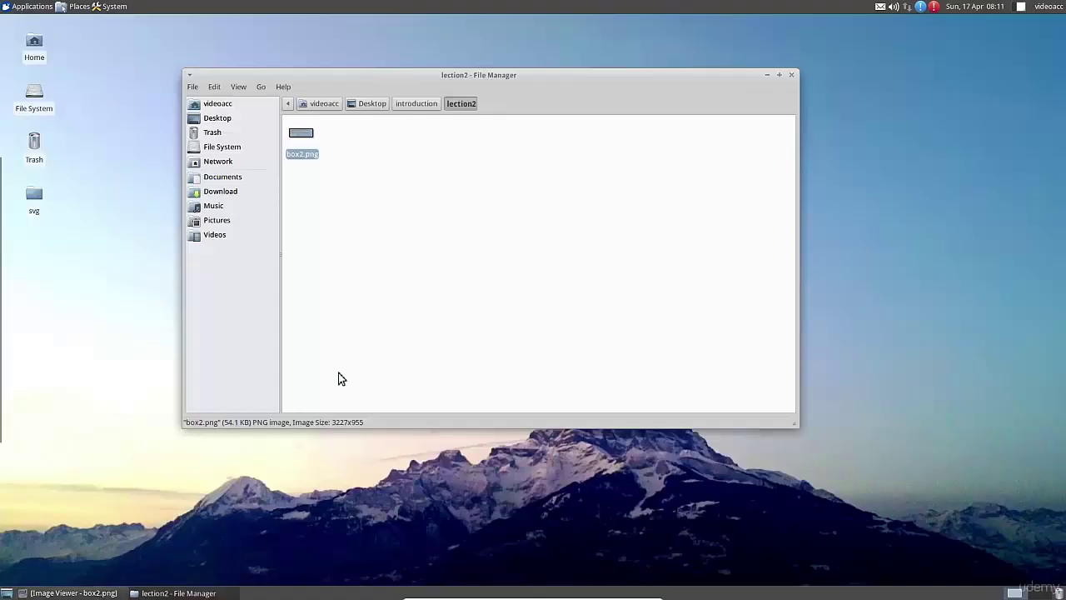
{"action": "left_click", "coordinate": [767, 76]}
{"action": "double_click", "coordinate": [33, 106]}
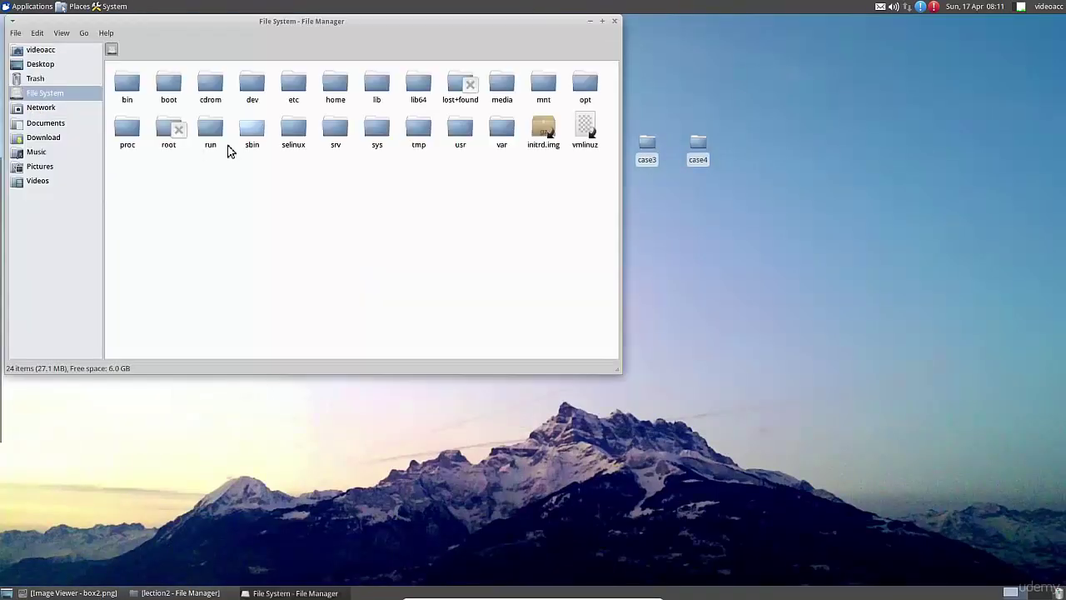
{"action": "left_click_drag", "start_coordinate": [471, 21], "coordinate": [650, 120]}
{"action": "double_click", "coordinate": [772, 190]}
{"action": "double_click", "coordinate": [713, 230]}
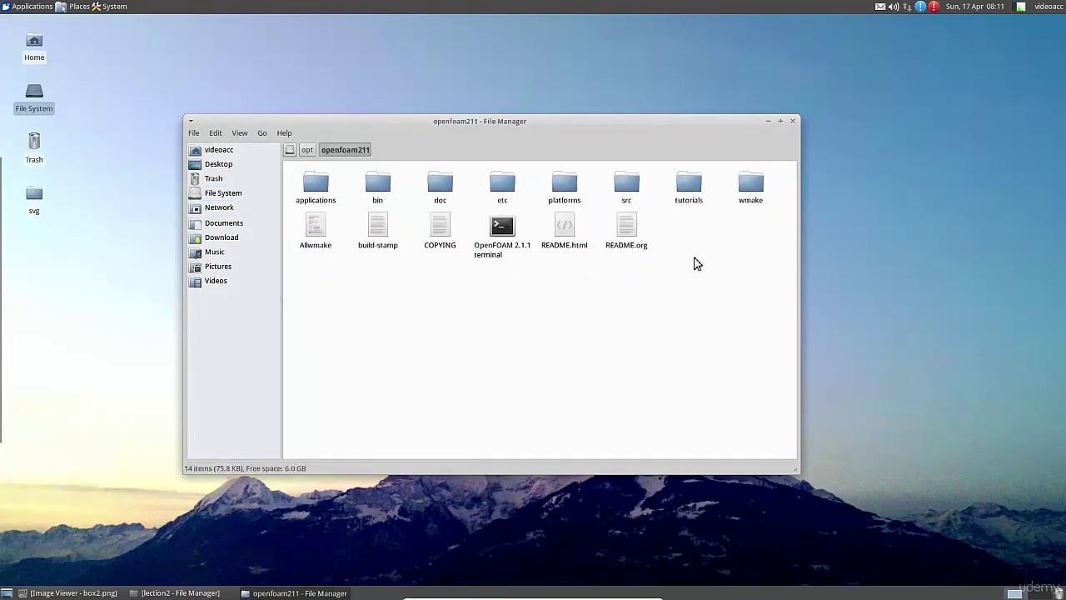
{"action": "double_click", "coordinate": [688, 188]}
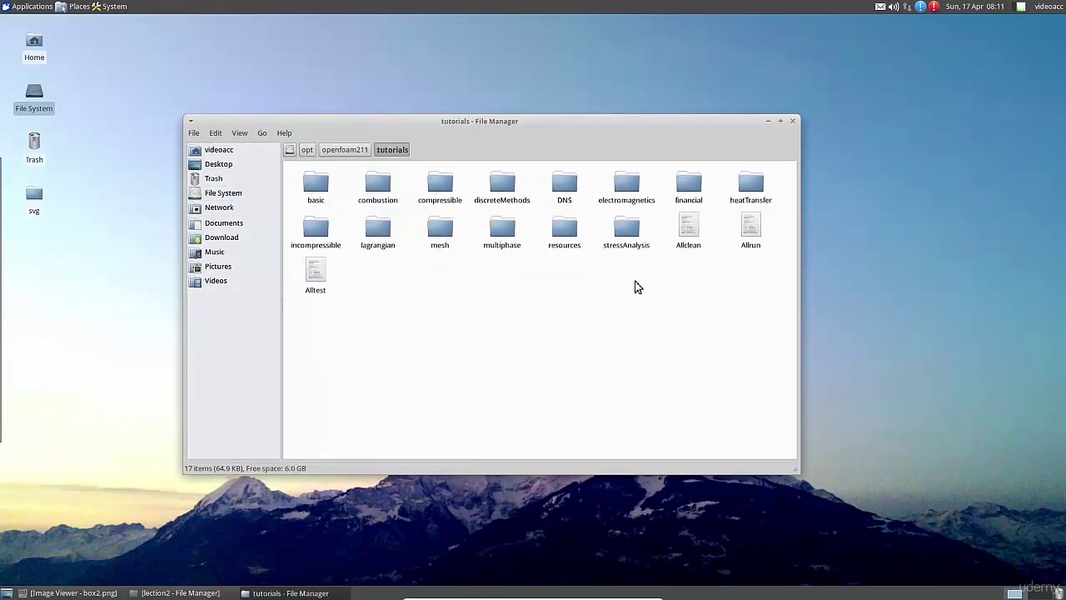
{"action": "double_click", "coordinate": [321, 237]}
{"action": "double_click", "coordinate": [653, 239]}
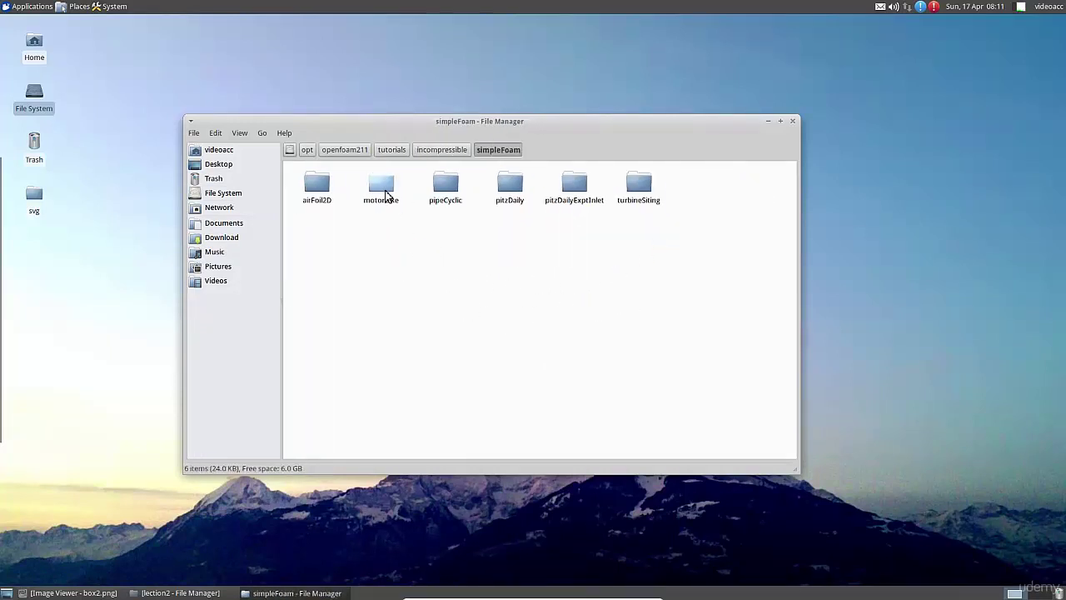
Copy the motorBike tutorial folder and paste it onto the desktop.
{"action": "left_click", "coordinate": [386, 194]}
{"action": "right_click", "coordinate": [381, 191]}
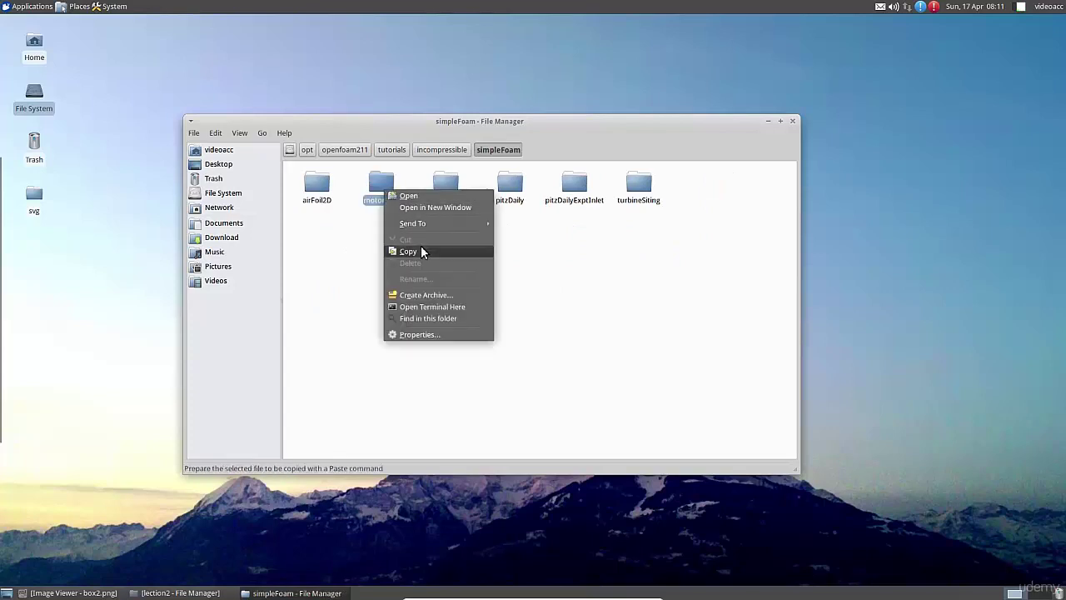
{"action": "left_click", "coordinate": [422, 247]}
{"action": "left_click", "coordinate": [792, 121]}
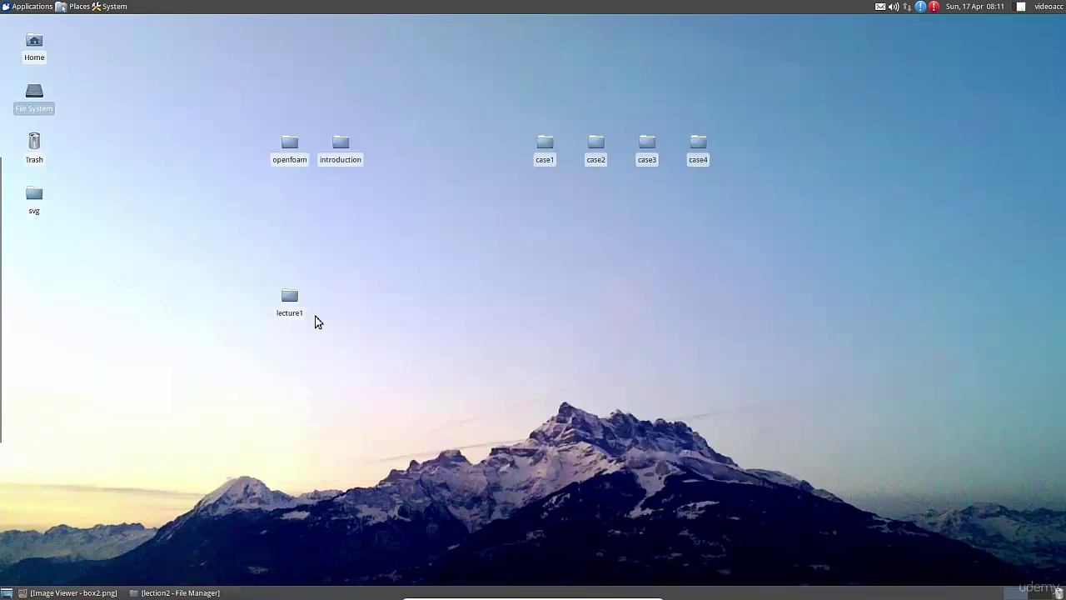
{"action": "right_click", "coordinate": [133, 324]}
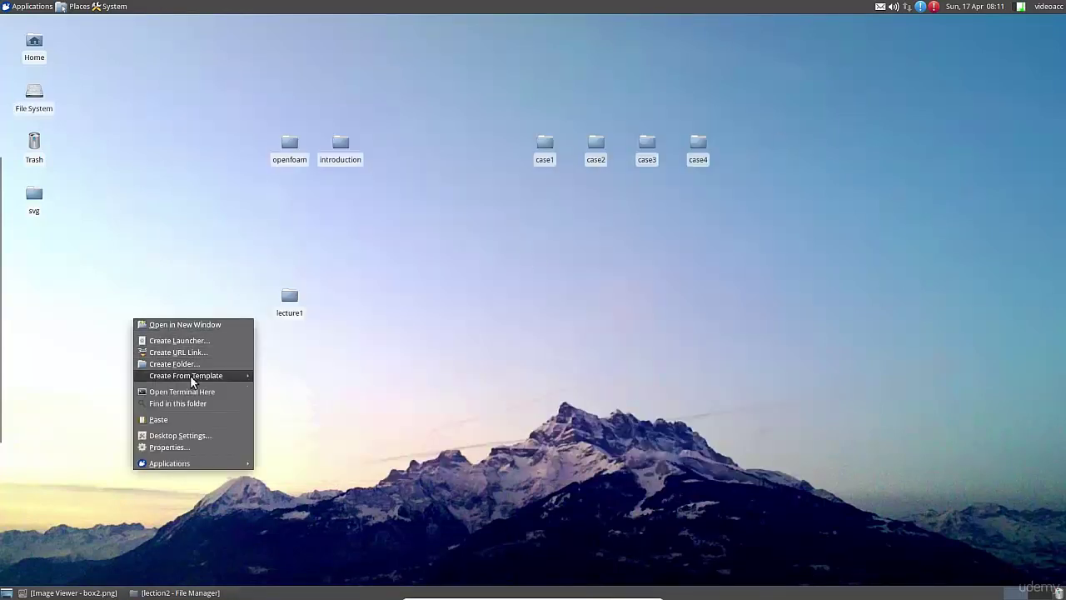
{"action": "left_click", "coordinate": [174, 420]}
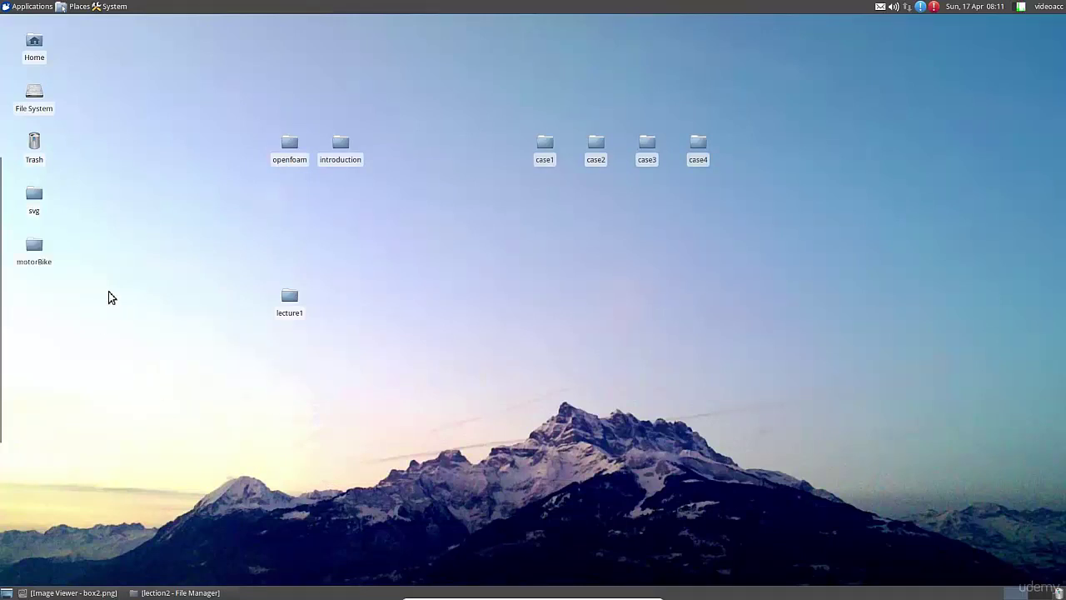
Rename the pasted motorBike folder to lecture2 and place it beside lecture1.
{"action": "left_click", "coordinate": [36, 265]}
{"action": "right_click", "coordinate": [35, 265]}
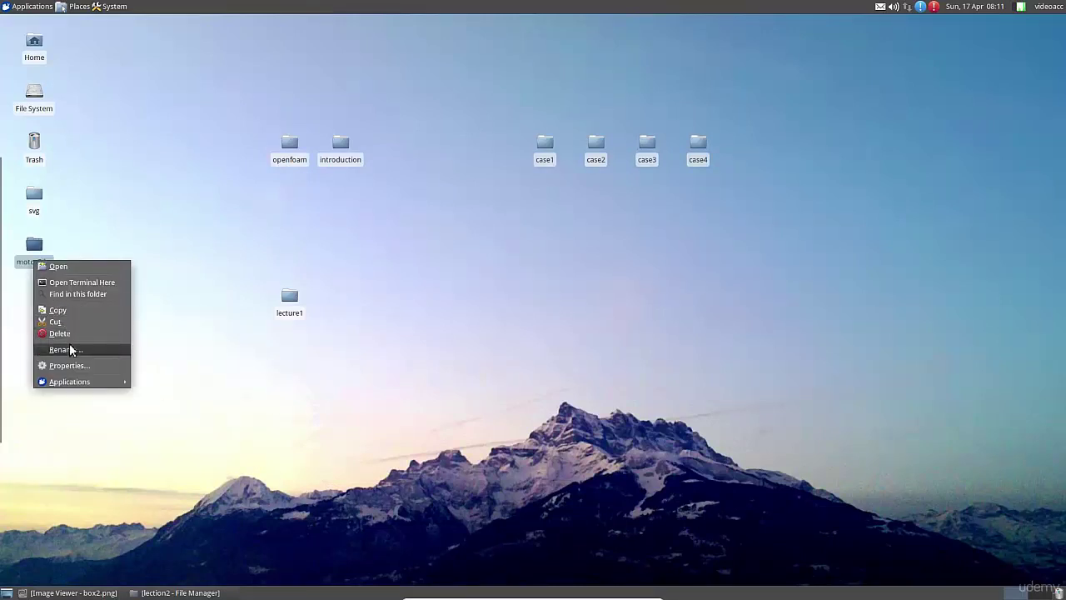
{"action": "left_click", "coordinate": [72, 352]}
{"action": "type", "text": "lecture2"}
{"action": "key", "text": "Return"}
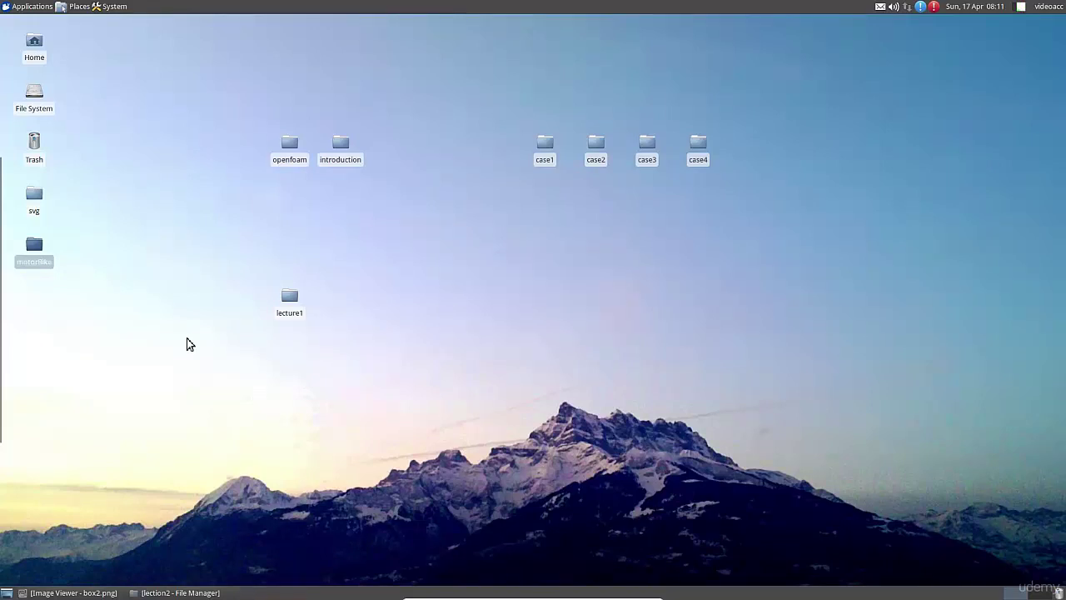
{"action": "left_click_drag", "start_coordinate": [35, 249], "coordinate": [353, 335]}
{"action": "left_click", "coordinate": [362, 363]}
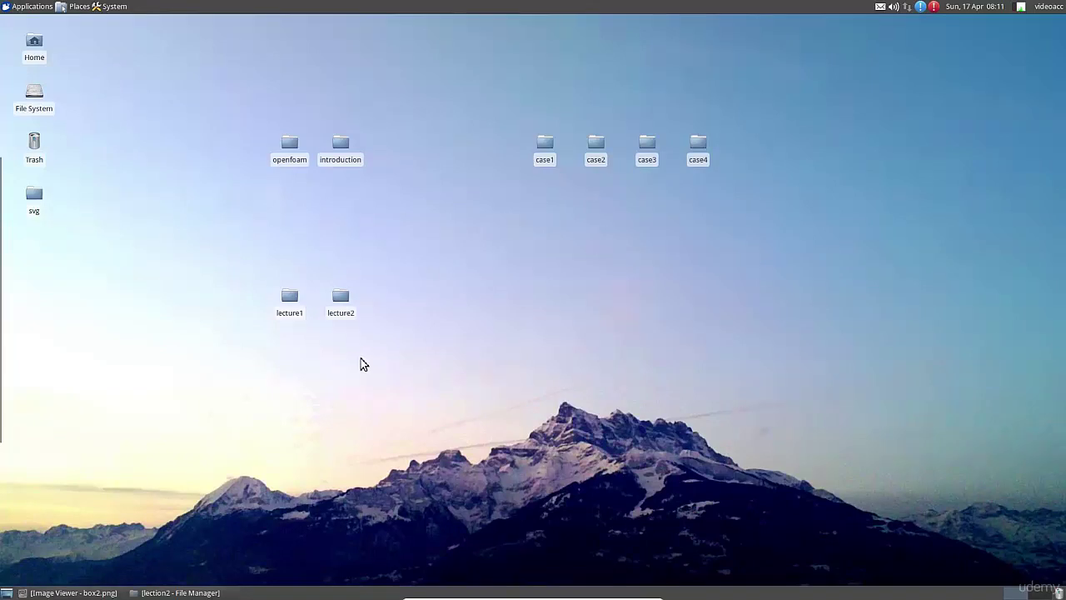
In lecture2, rename 0.org to 0 and delete the Allclean and Allrun scripts.
{"action": "double_click", "coordinate": [342, 309]}
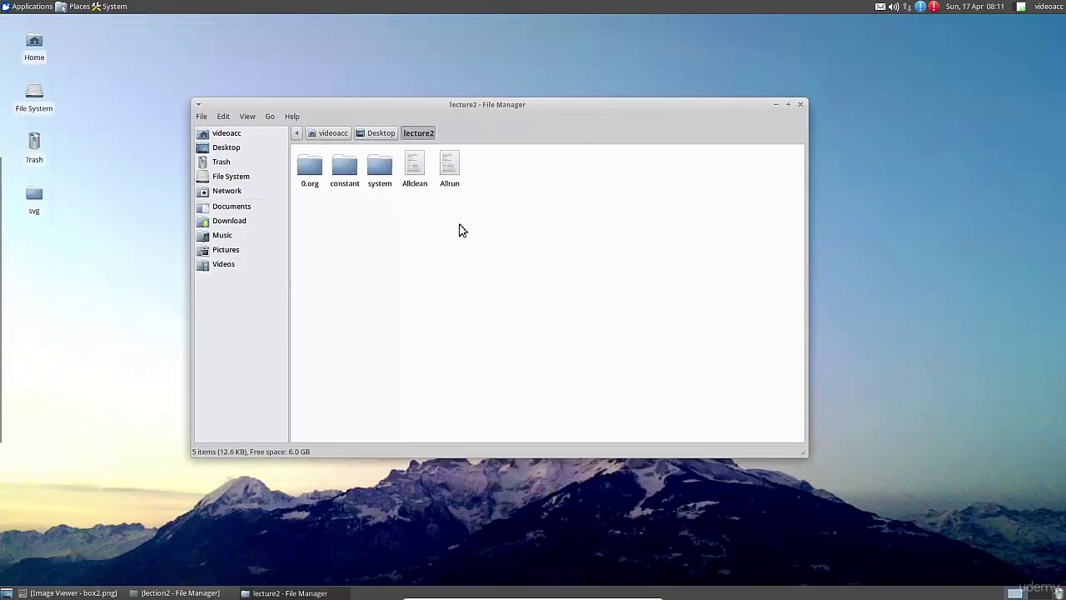
{"action": "right_click", "coordinate": [313, 174]}
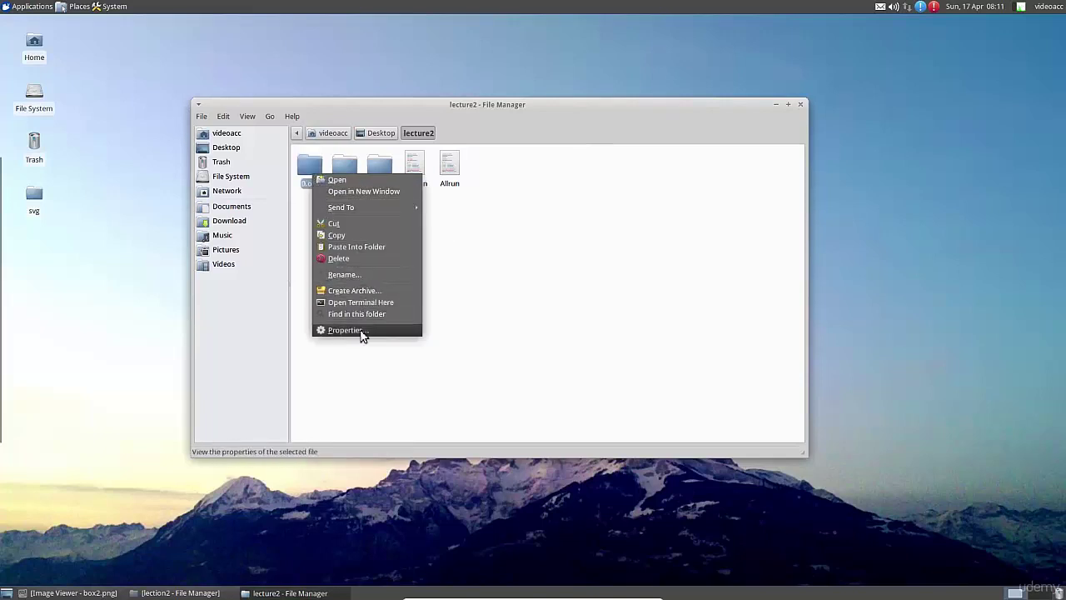
{"action": "left_click", "coordinate": [359, 276]}
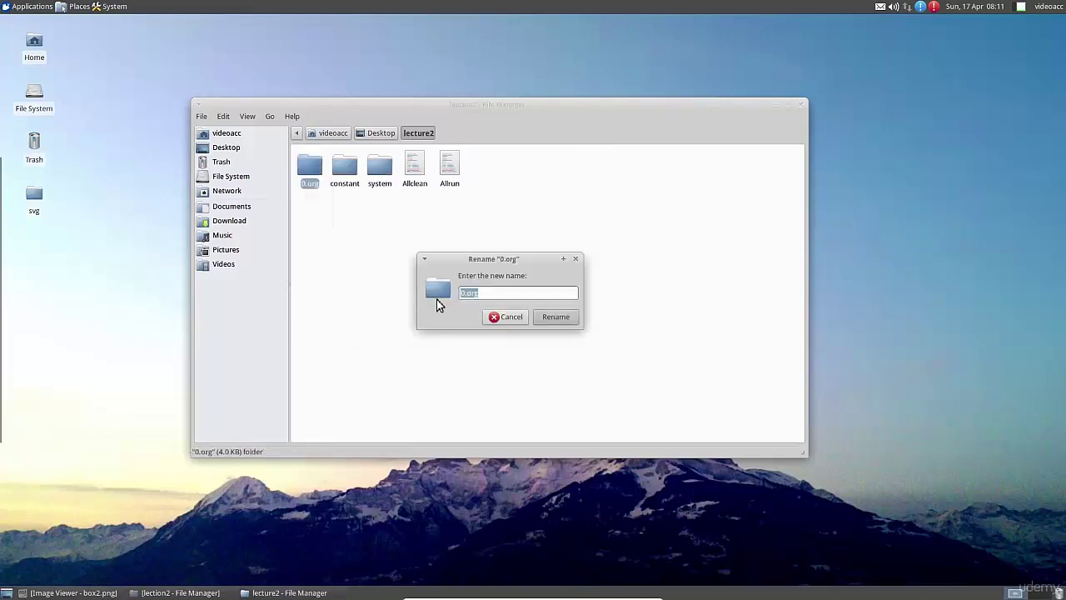
{"action": "key", "text": "End"}
{"action": "key", "text": "BackSpace"}
{"action": "key", "text": "BackSpace"}
{"action": "key", "text": "BackSpace"}
{"action": "key", "text": "BackSpace"}
{"action": "key", "text": "Return"}
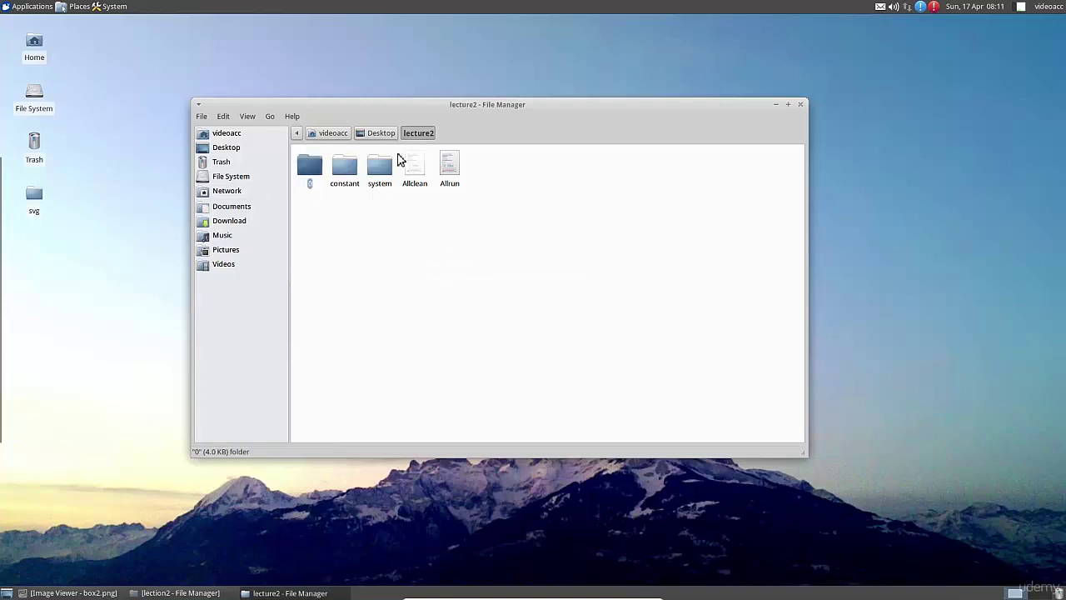
{"action": "left_click", "coordinate": [467, 225]}
{"action": "left_click_drag", "start_coordinate": [464, 209], "coordinate": [416, 179]}
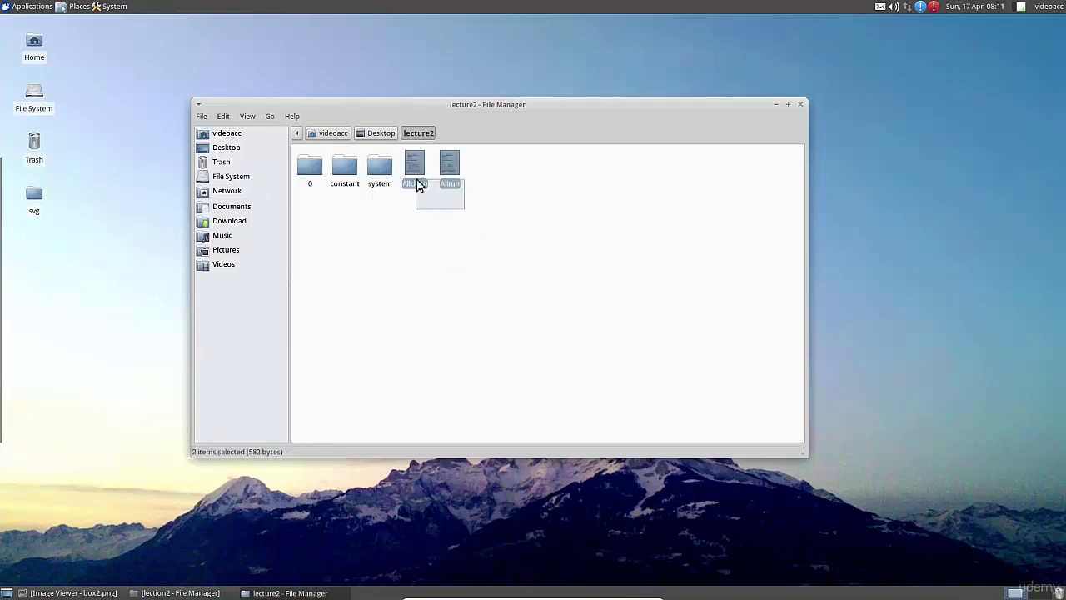
{"action": "key", "text": "Delete"}
Delete the triSurface folder from constant and the boundary file from constant/polyMesh.
{"action": "left_click", "coordinate": [348, 172]}
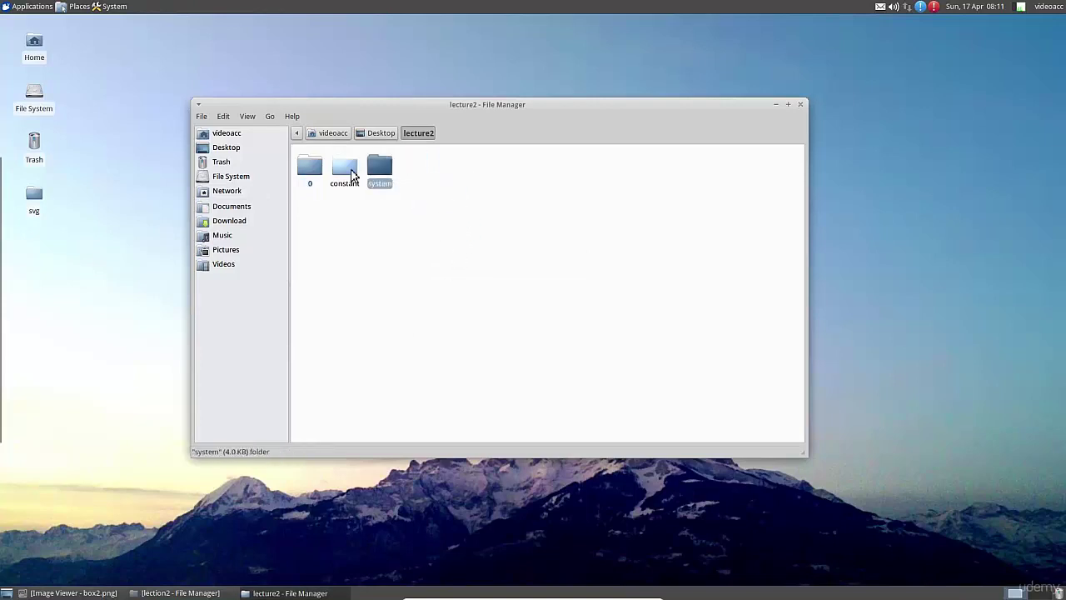
{"action": "double_click", "coordinate": [348, 171]}
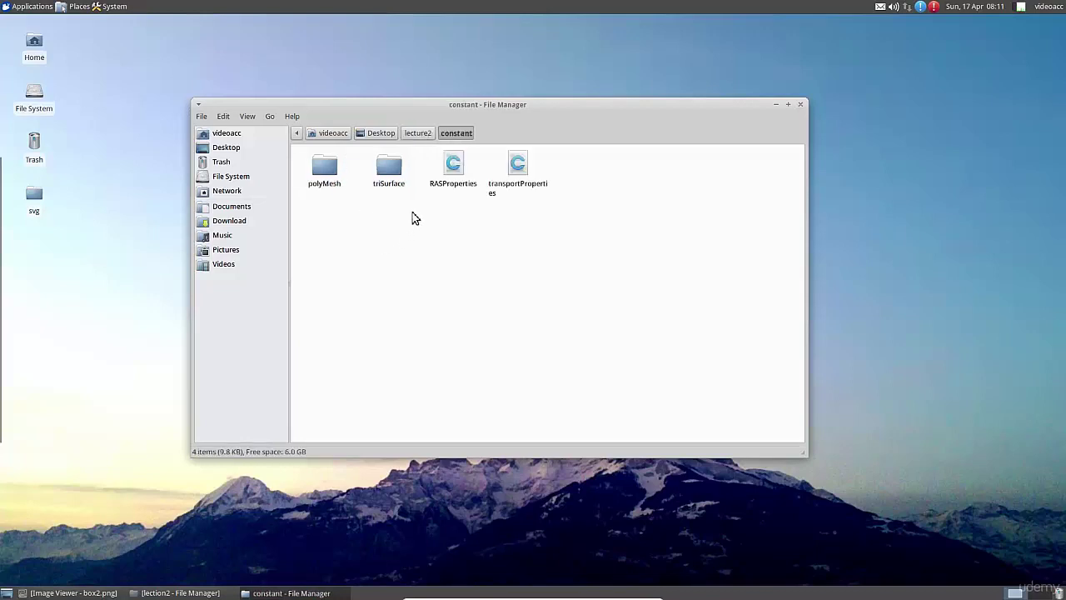
{"action": "left_click", "coordinate": [389, 167]}
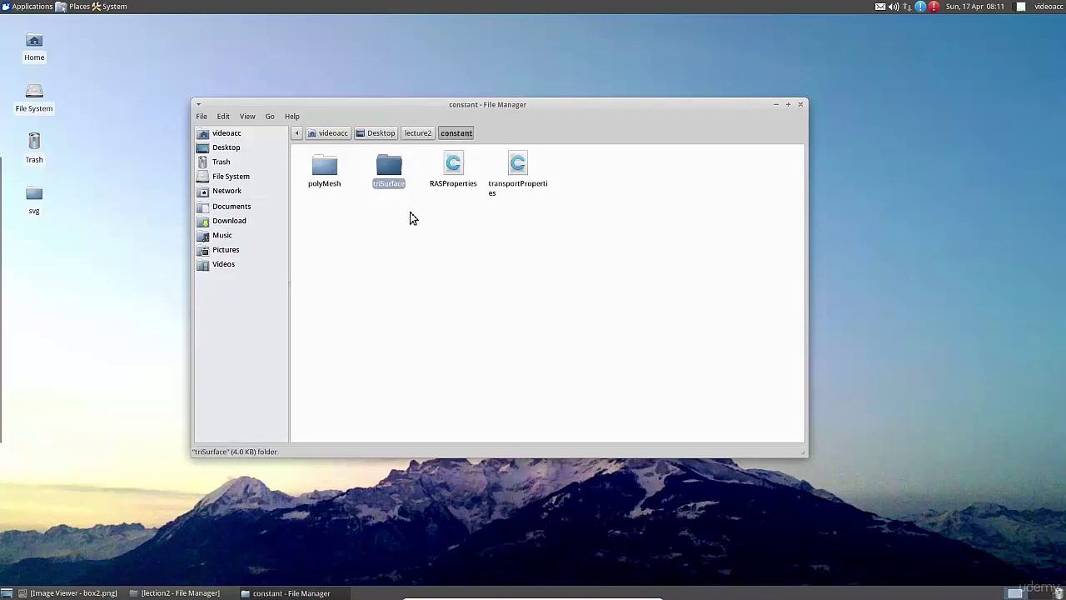
{"action": "key", "text": "Delete"}
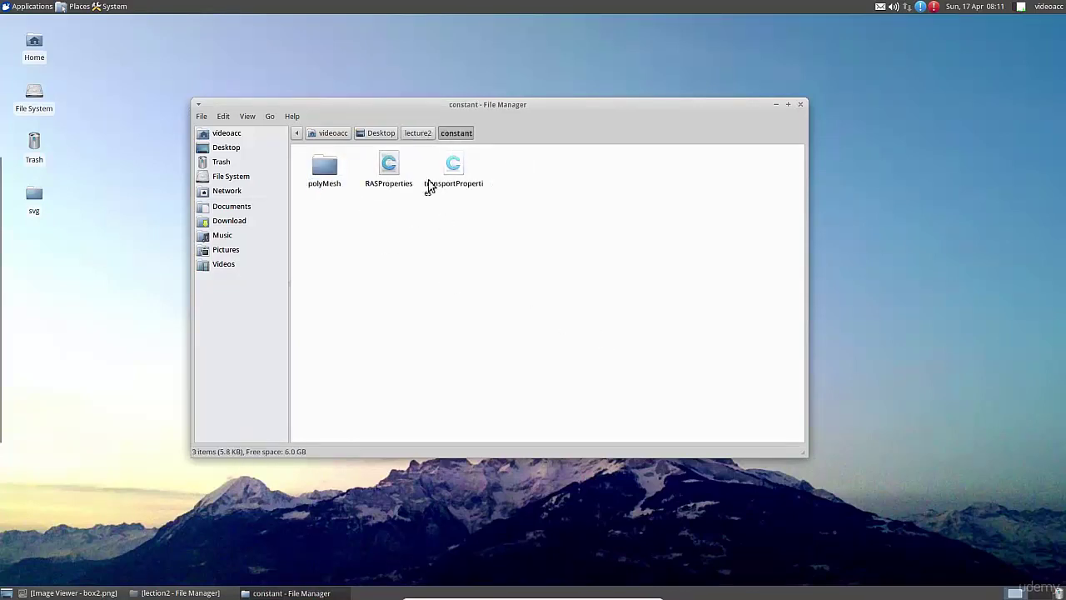
{"action": "double_click", "coordinate": [323, 171]}
{"action": "left_click", "coordinate": [373, 171]}
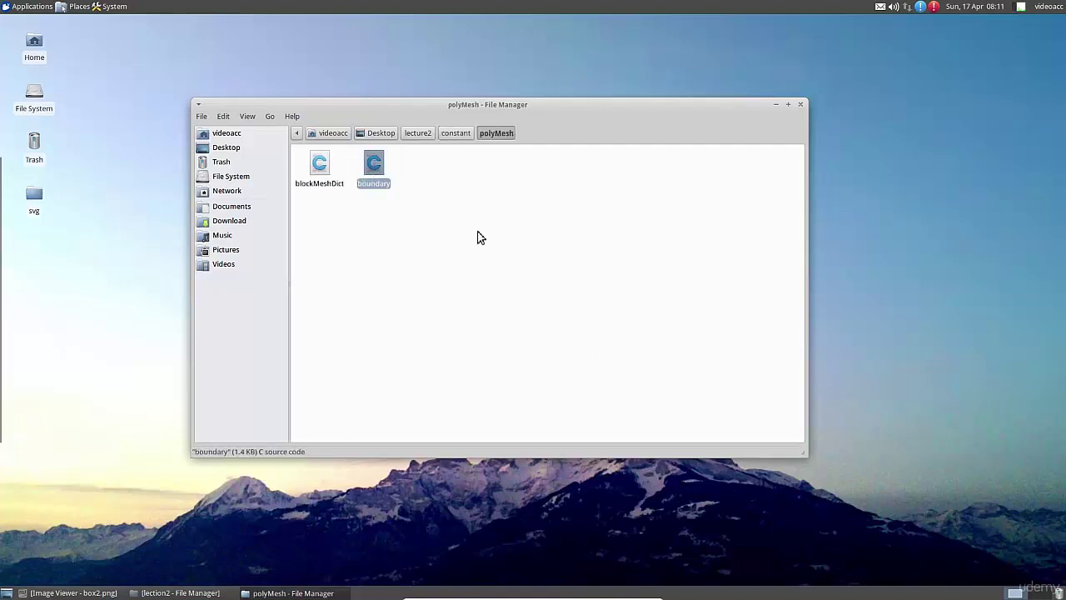
{"action": "key", "text": "Delete"}
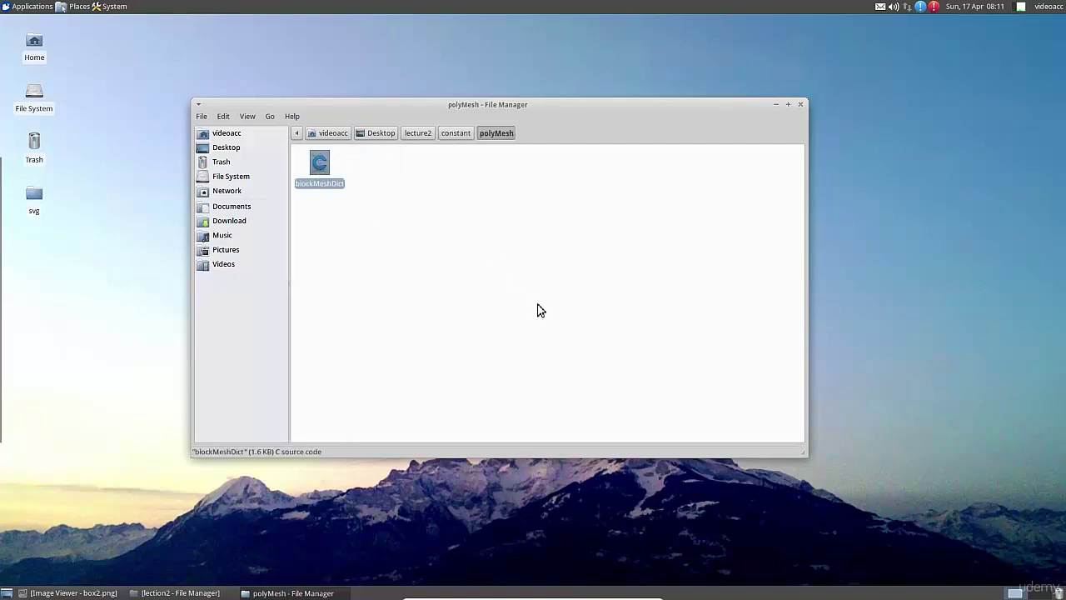
{"action": "left_click", "coordinate": [456, 134]}
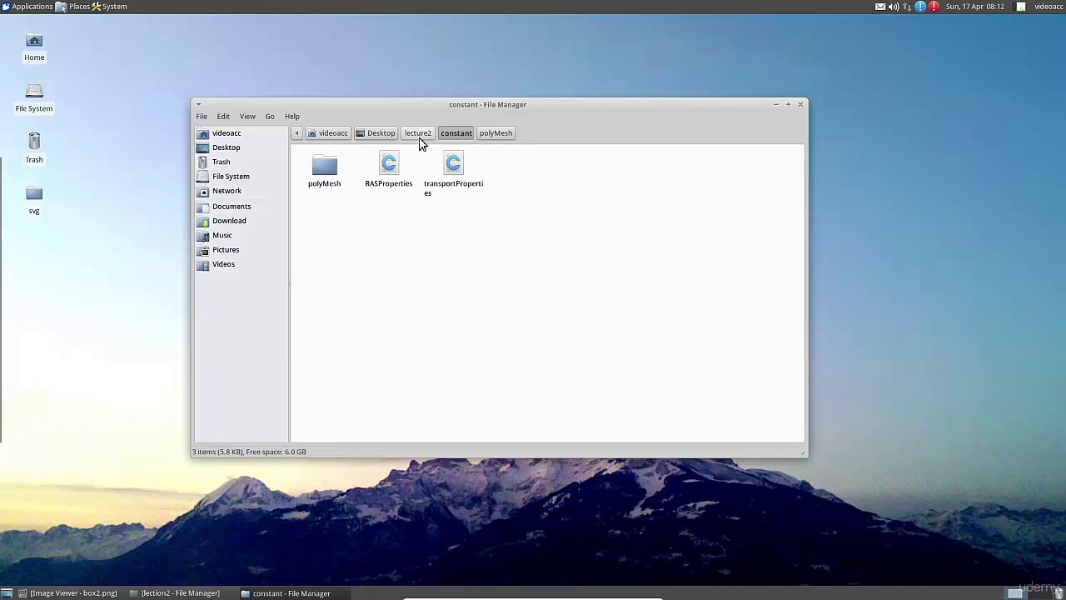
{"action": "left_click", "coordinate": [418, 134]}
Delete cuttingPlane, decomposeParDict, forceCoeffs, readFields, snappyHexMeshDict and streamLines from system.
{"action": "double_click", "coordinate": [385, 176]}
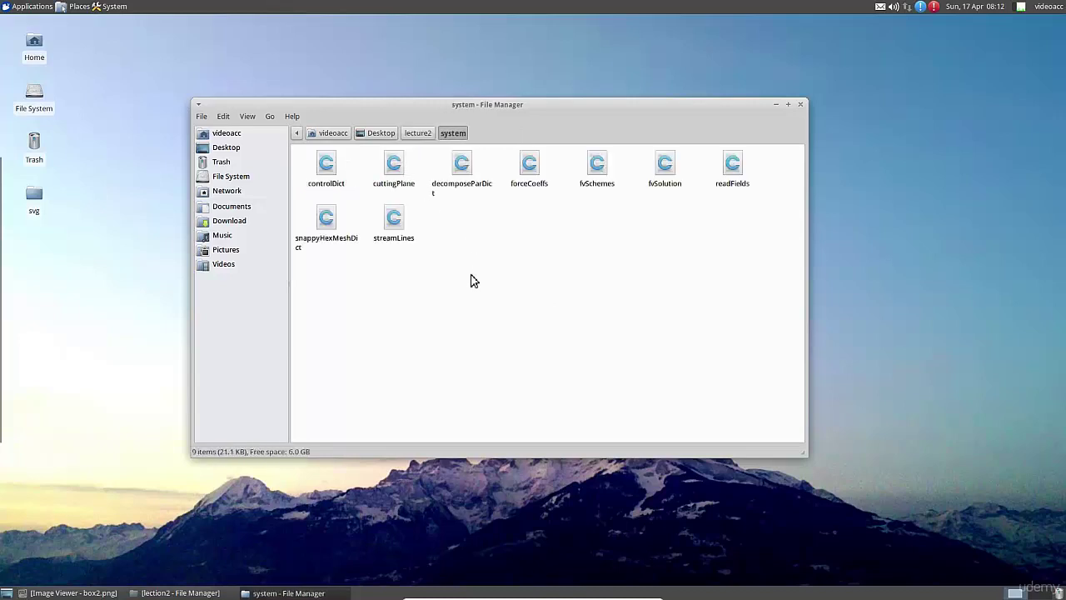
{"action": "left_click", "coordinate": [398, 183]}
{"action": "left_click", "coordinate": [459, 197], "text": "ctrl"}
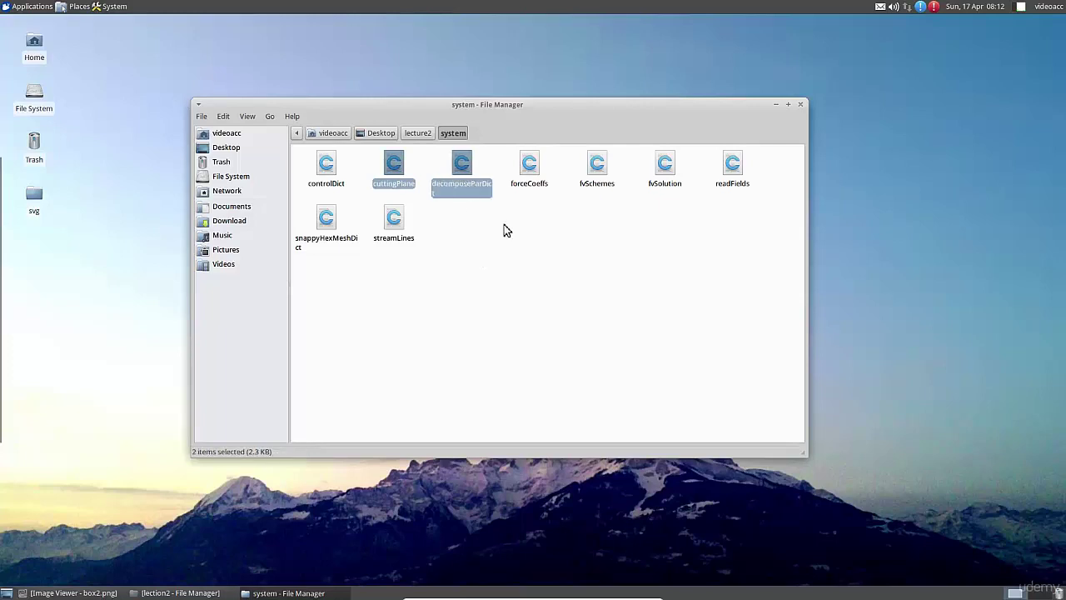
{"action": "left_click", "coordinate": [533, 176], "text": "ctrl"}
{"action": "left_click", "coordinate": [735, 165], "text": "ctrl"}
{"action": "left_click", "coordinate": [322, 244], "text": "ctrl"}
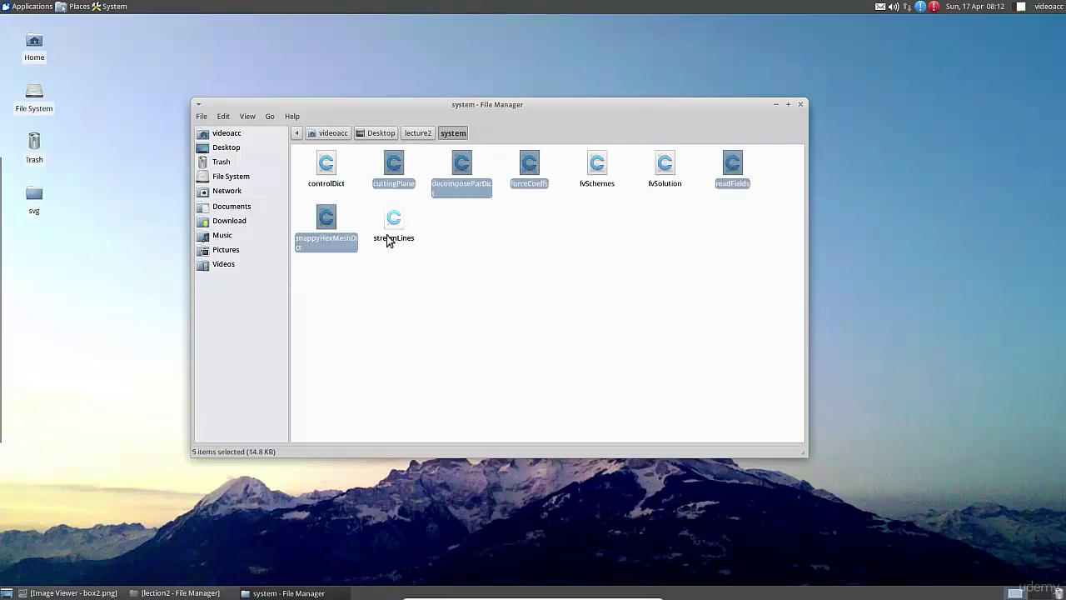
{"action": "left_click", "coordinate": [404, 233], "text": "ctrl"}
{"action": "key", "text": "Delete"}
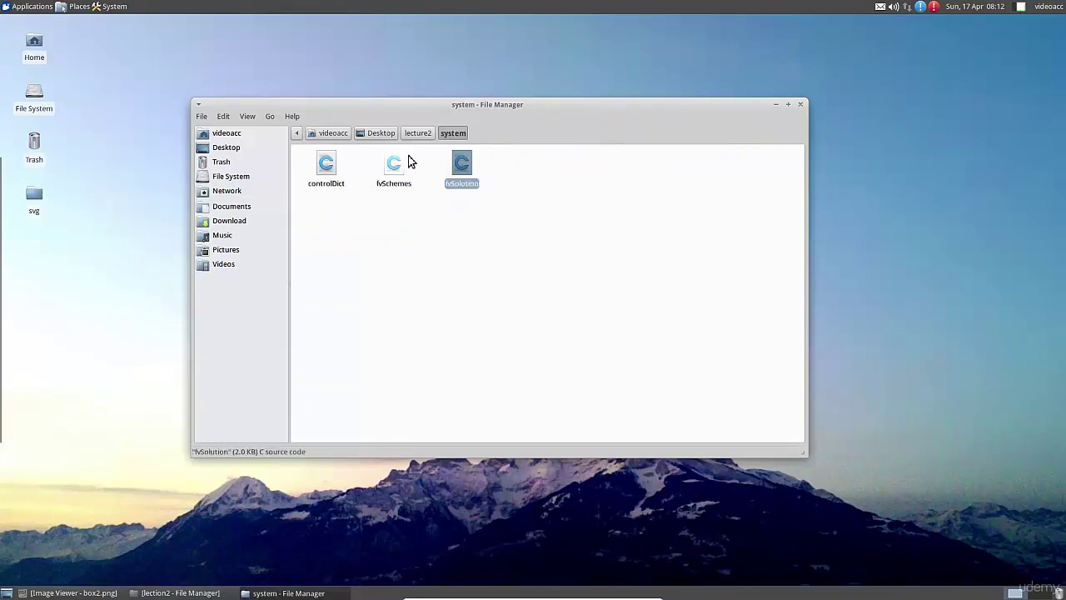
{"action": "left_click", "coordinate": [417, 134]}
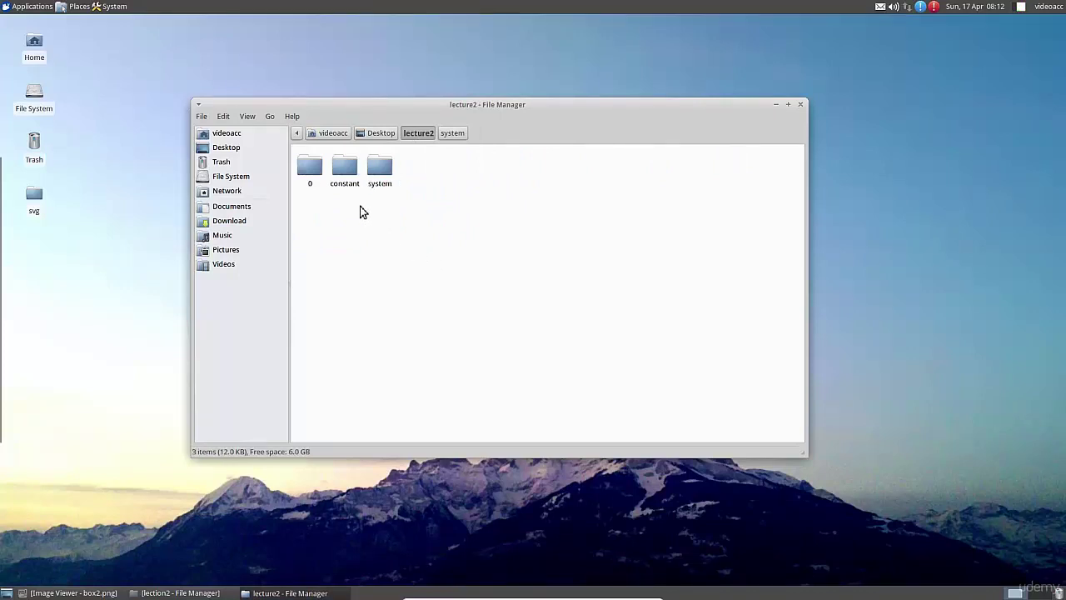
Open lecture2's constant/polyMesh/blockMeshDict in medit, review it, then minimize the editor.
{"action": "double_click", "coordinate": [346, 169]}
{"action": "double_click", "coordinate": [323, 169]}
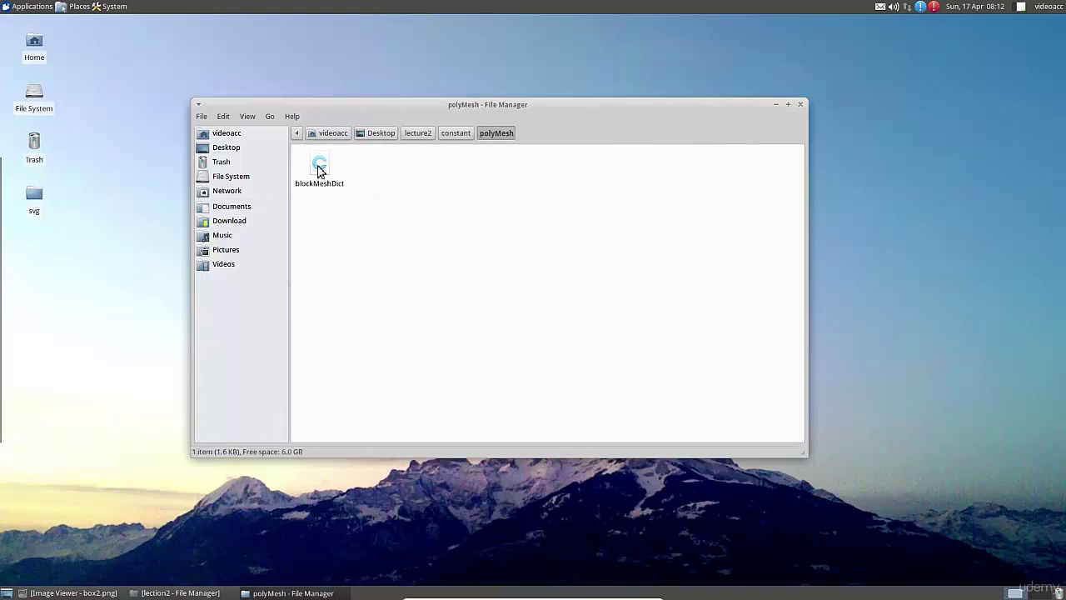
{"action": "double_click", "coordinate": [320, 169]}
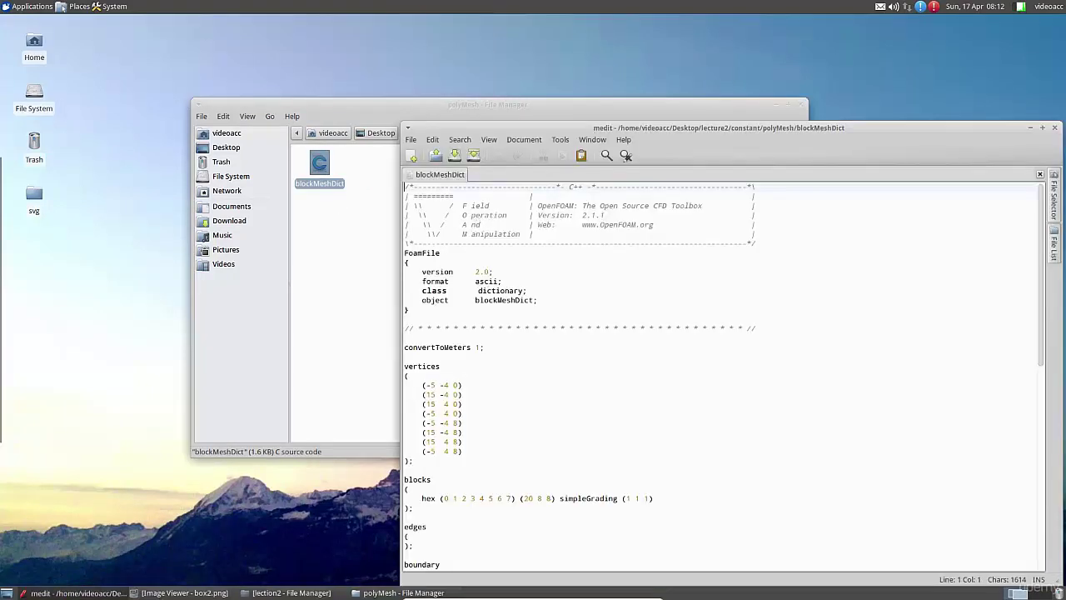
{"action": "left_click_drag", "start_coordinate": [600, 128], "coordinate": [435, 76]}
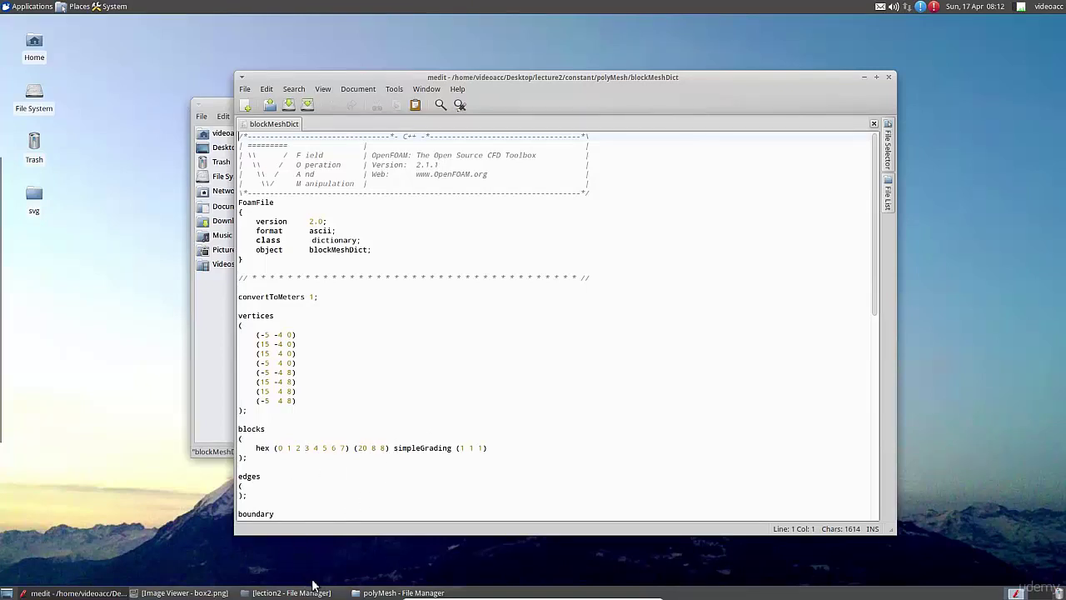
{"action": "left_click", "coordinate": [864, 78]}
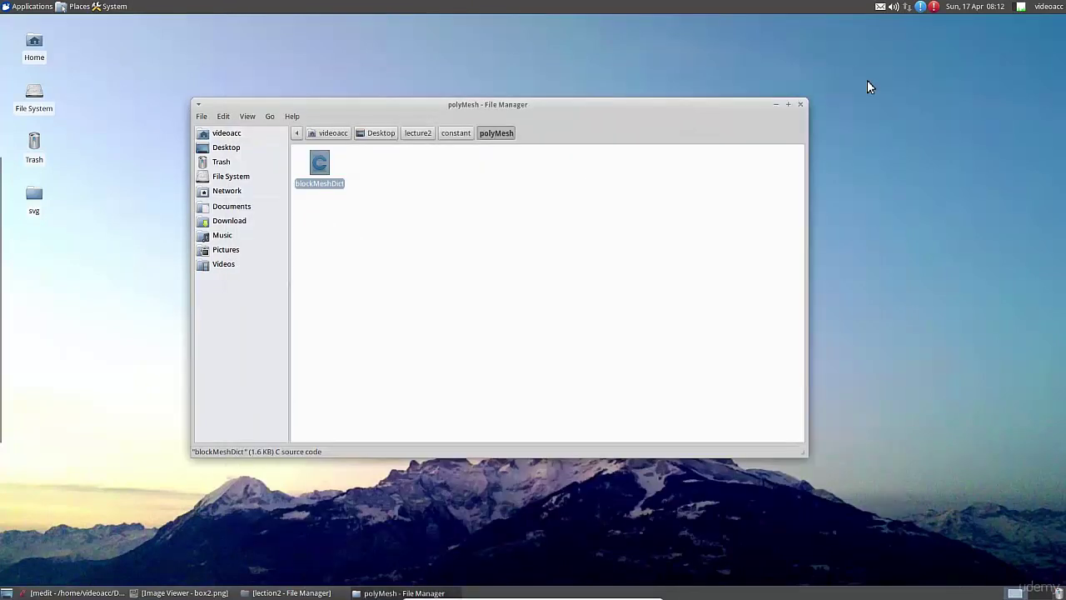
Open case2/bfs/constant/polyMesh/blockMeshDict in medit.
{"action": "left_click", "coordinate": [778, 107]}
{"action": "double_click", "coordinate": [596, 150]}
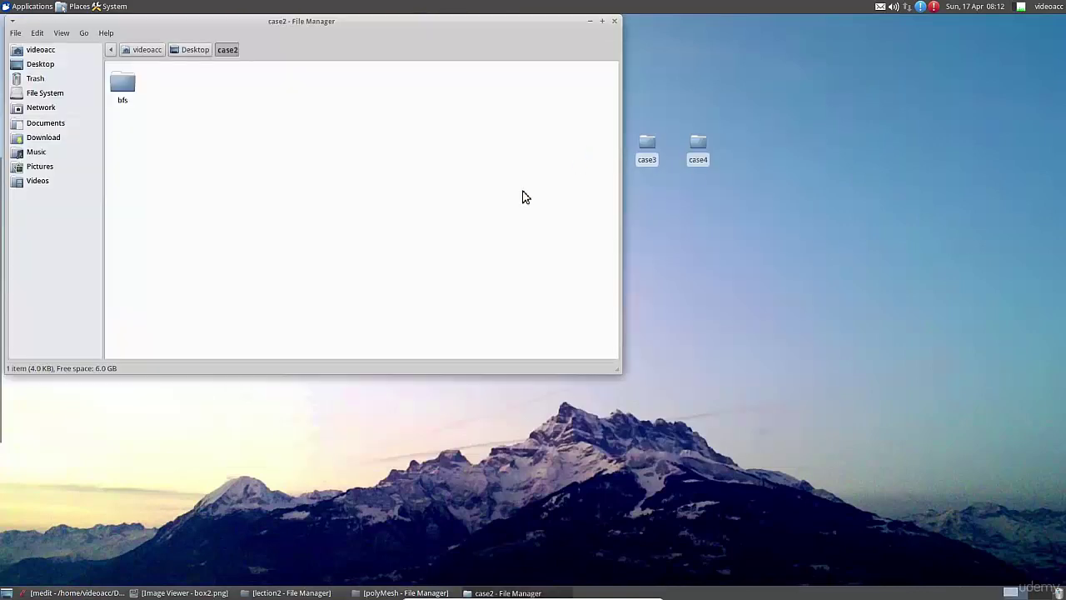
{"action": "left_click_drag", "start_coordinate": [398, 31], "coordinate": [549, 104]}
{"action": "double_click", "coordinate": [281, 167]}
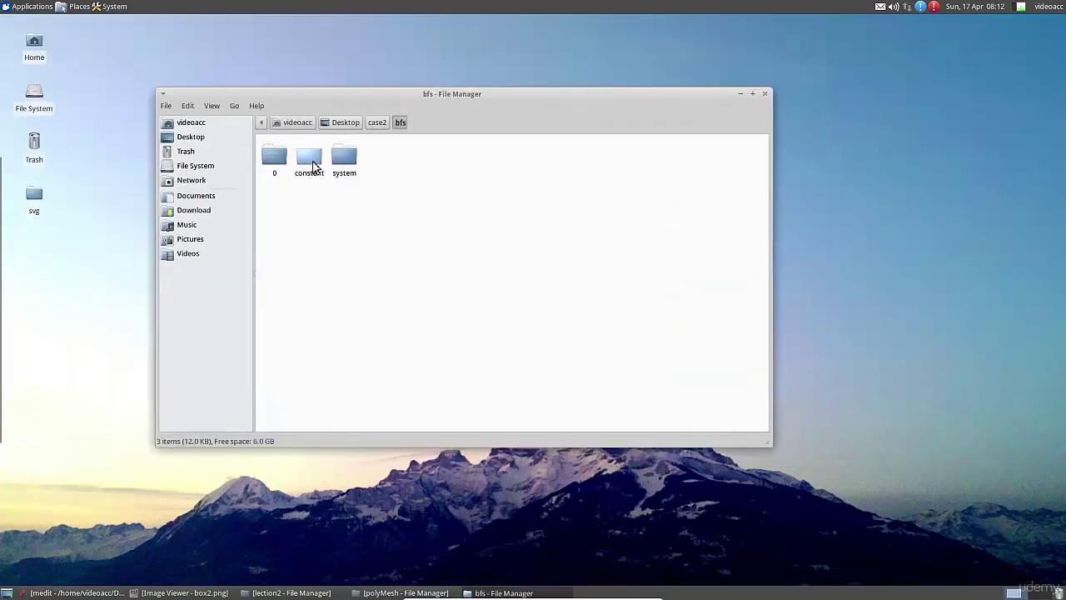
{"action": "double_click", "coordinate": [309, 165]}
{"action": "double_click", "coordinate": [291, 167]}
{"action": "double_click", "coordinate": [287, 163]}
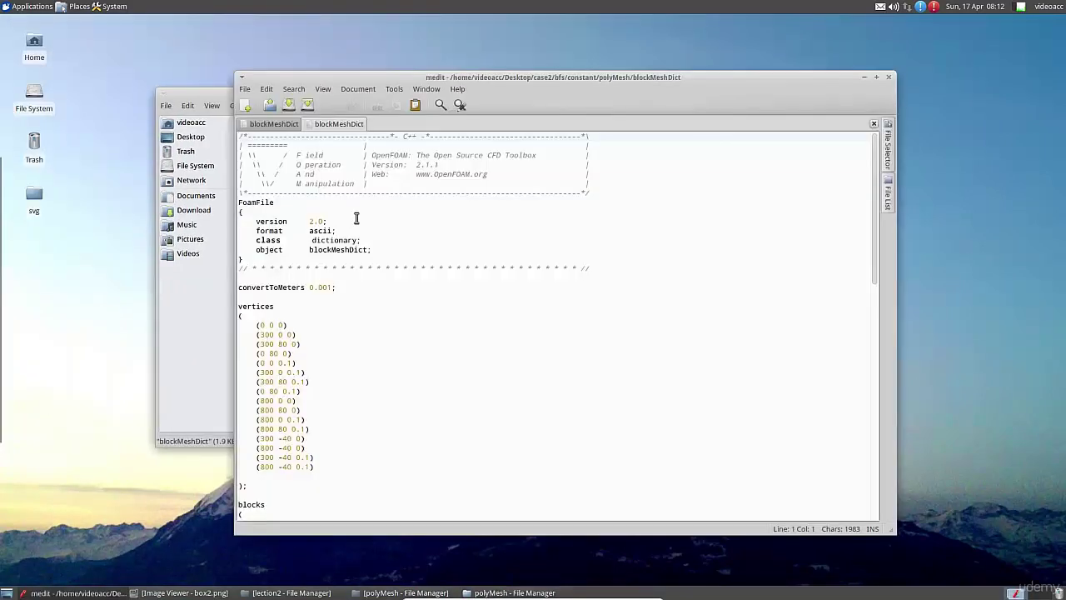
Copy the bfs mesh definition over the entire lecture2 blockMeshDict.
{"action": "key", "text": "ctrl+a"}
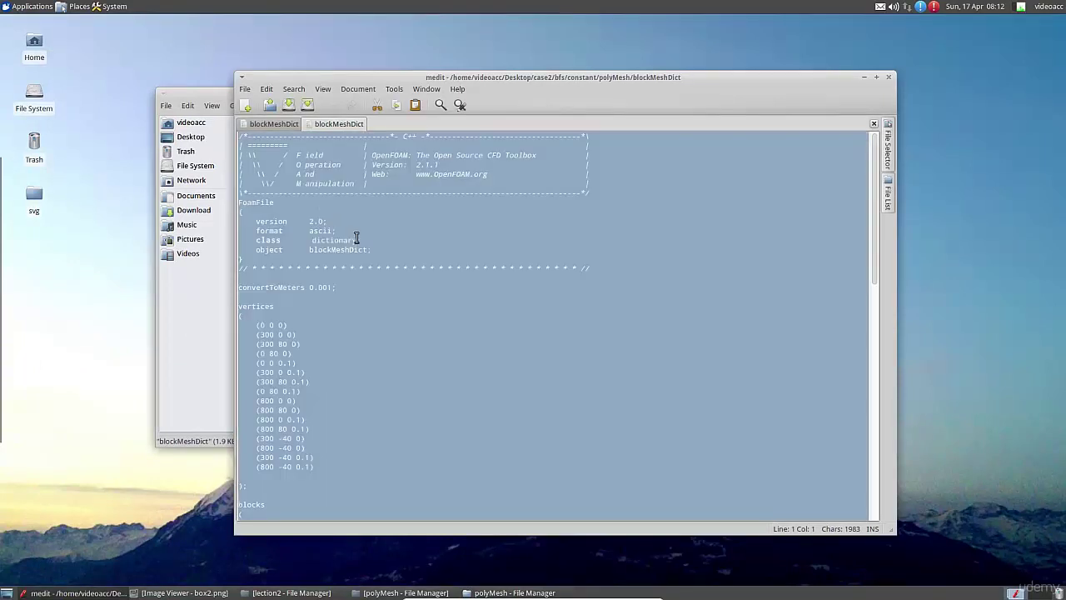
{"action": "key", "text": "ctrl+c"}
{"action": "left_click", "coordinate": [287, 125]}
{"action": "key", "text": "ctrl+a"}
{"action": "key", "text": "ctrl+v"}
{"action": "scroll", "coordinate": [370, 275], "scroll_direction": "up", "scroll_amount": 15}
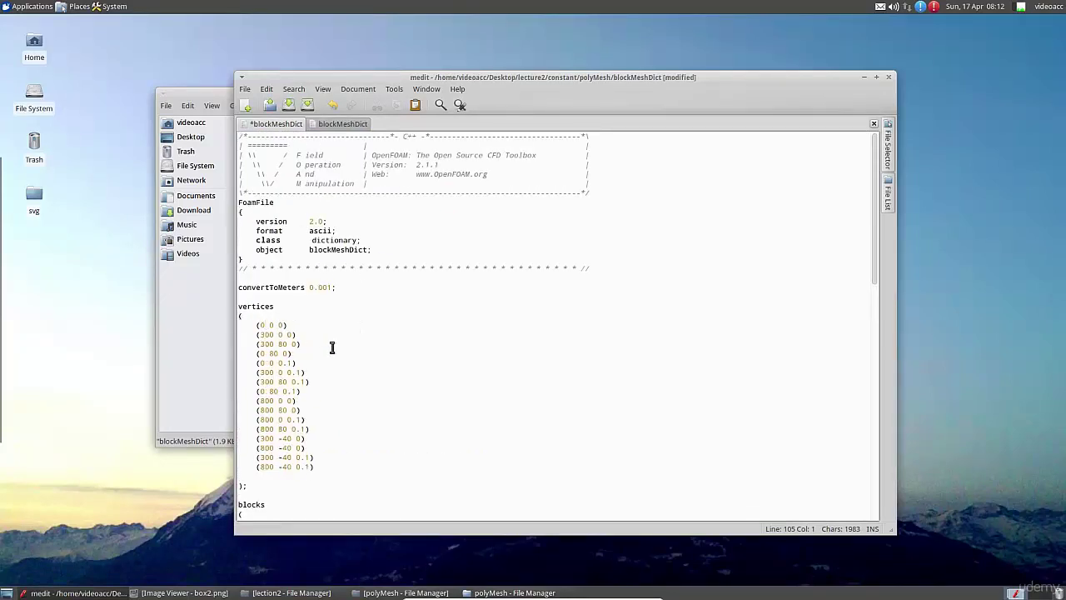
{"action": "scroll", "coordinate": [330, 347], "scroll_direction": "down", "scroll_amount": 3}
{"action": "scroll", "coordinate": [331, 348], "scroll_direction": "down", "scroll_amount": 3}
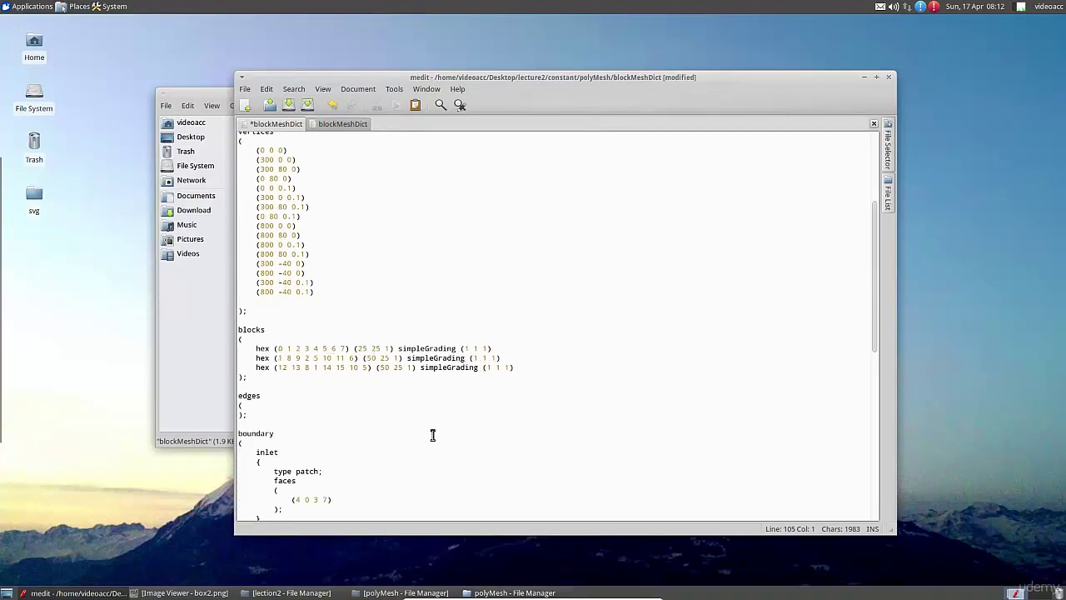
{"action": "scroll", "coordinate": [417, 413], "scroll_direction": "down", "scroll_amount": 2}
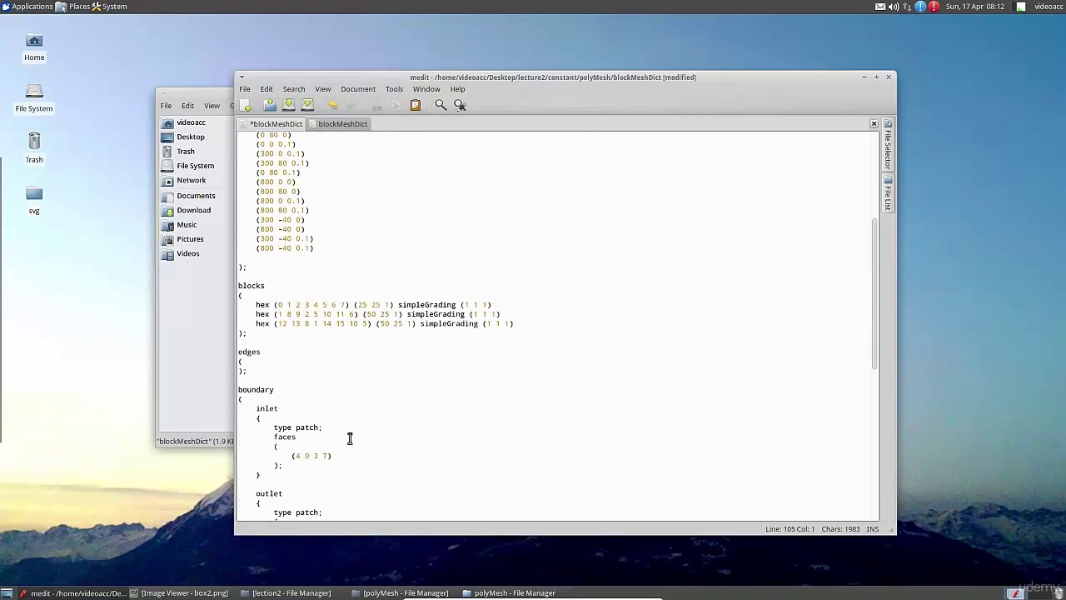
Check the pasted blocks against the box2.png sketch, save lecture2's blockMeshDict, and close the bfs file.
{"action": "left_click", "coordinate": [183, 592]}
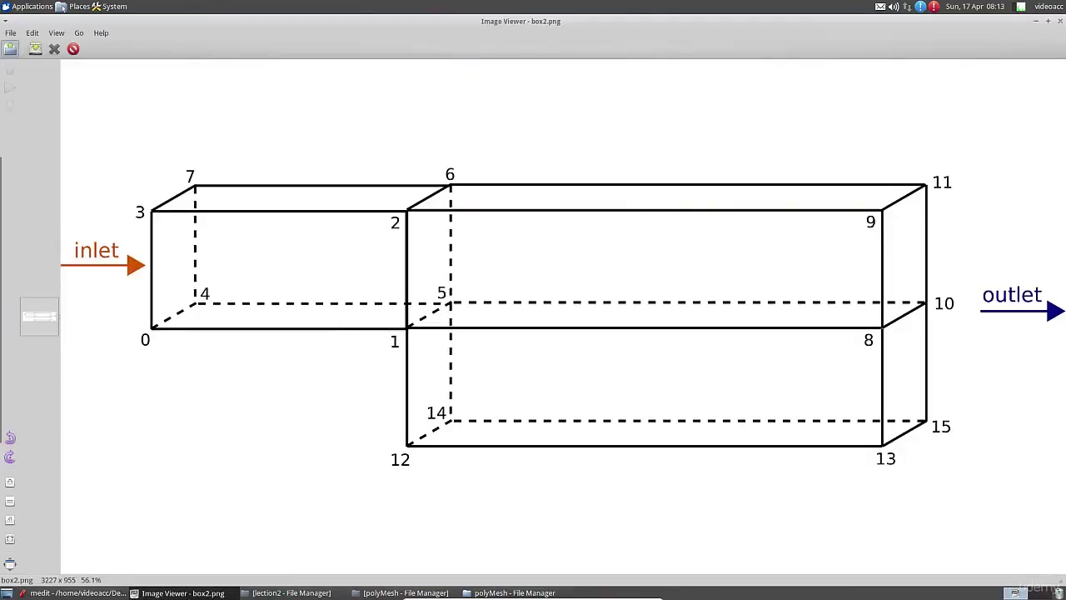
{"action": "left_click", "coordinate": [183, 592]}
{"action": "scroll", "coordinate": [352, 375], "scroll_direction": "down", "scroll_amount": 5}
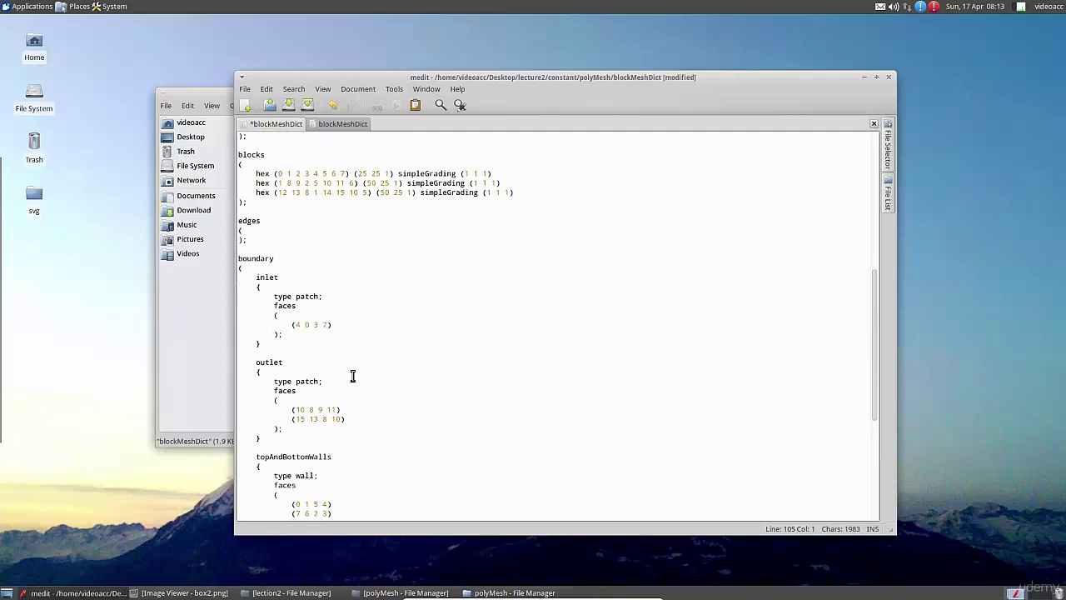
{"action": "scroll", "coordinate": [352, 374], "scroll_direction": "down", "scroll_amount": 2}
{"action": "scroll", "coordinate": [349, 336], "scroll_direction": "down", "scroll_amount": 2}
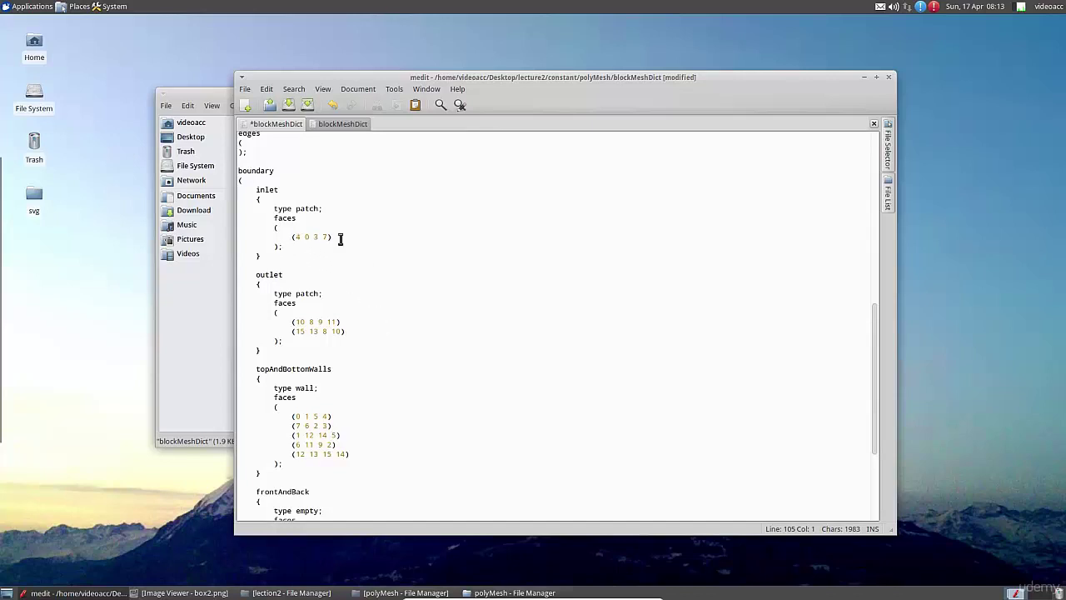
{"action": "scroll", "coordinate": [385, 329], "scroll_direction": "down", "scroll_amount": 3}
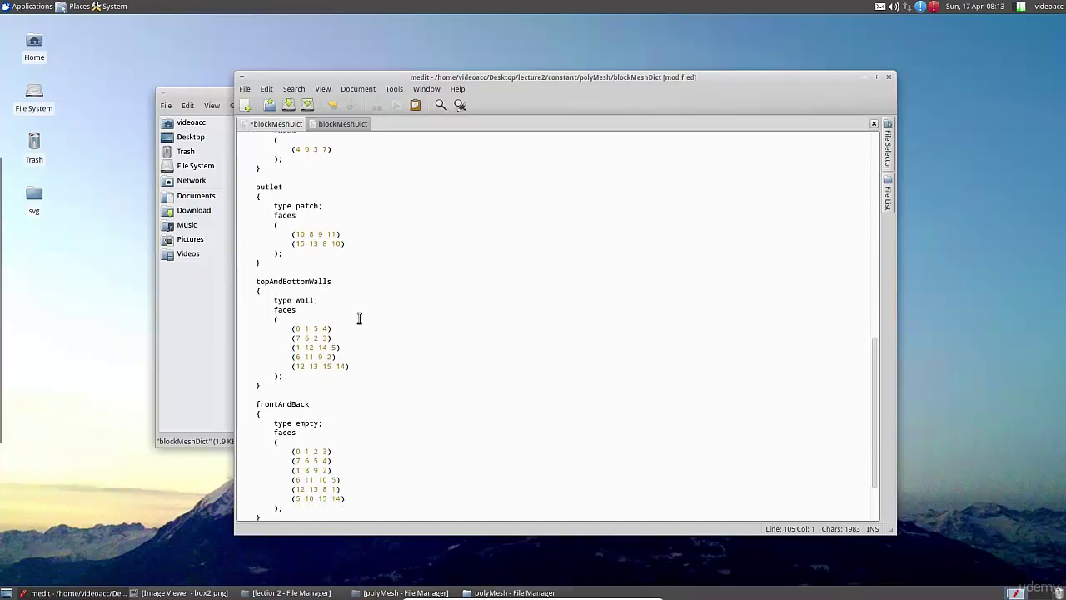
{"action": "scroll", "coordinate": [358, 325], "scroll_direction": "down", "scroll_amount": 2}
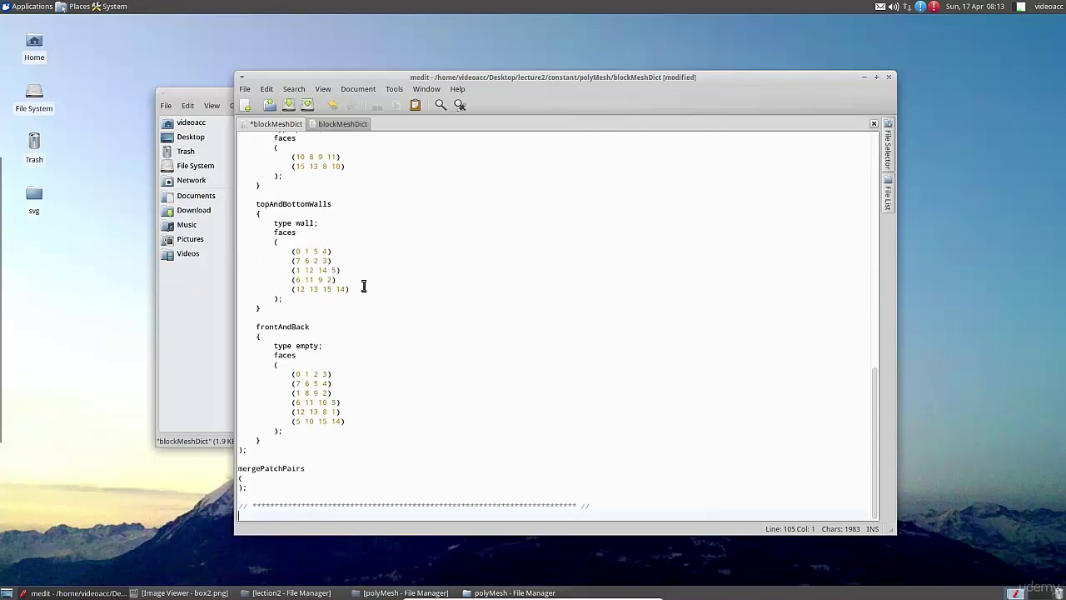
{"action": "left_click", "coordinate": [289, 104]}
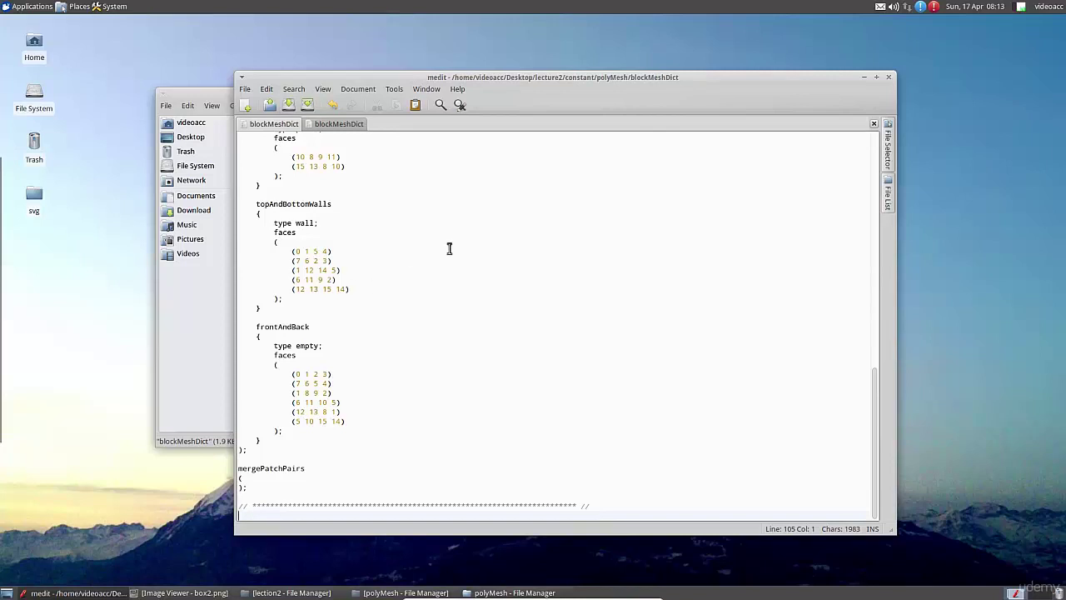
{"action": "left_click", "coordinate": [874, 124]}
Close the remaining blockMeshDict and medit, and navigate back up to the bfs case folder.
{"action": "left_click", "coordinate": [874, 123]}
{"action": "left_click", "coordinate": [889, 77]}
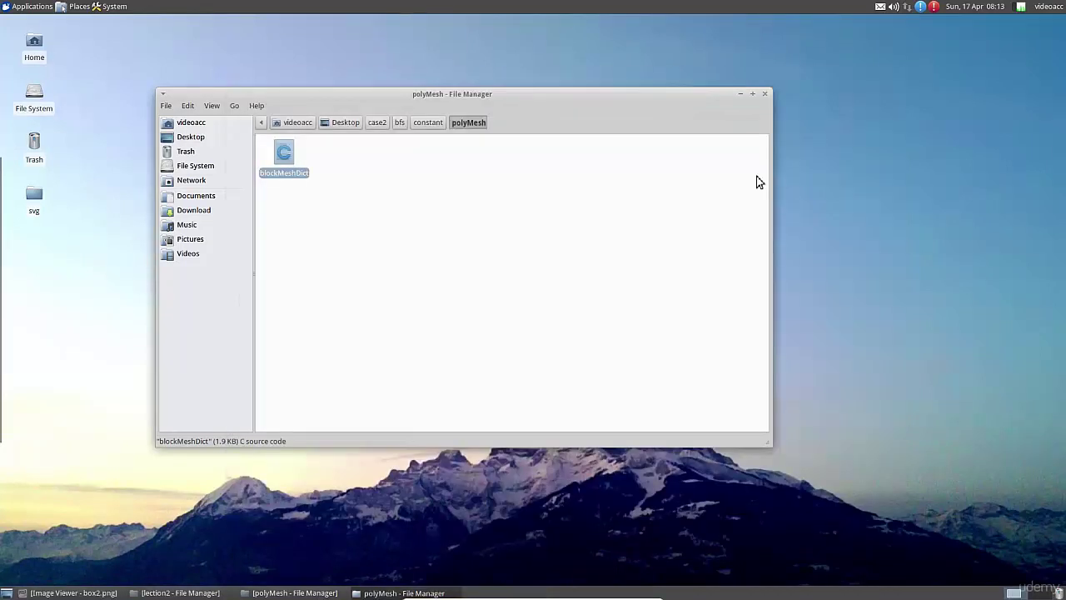
{"action": "left_click", "coordinate": [433, 123]}
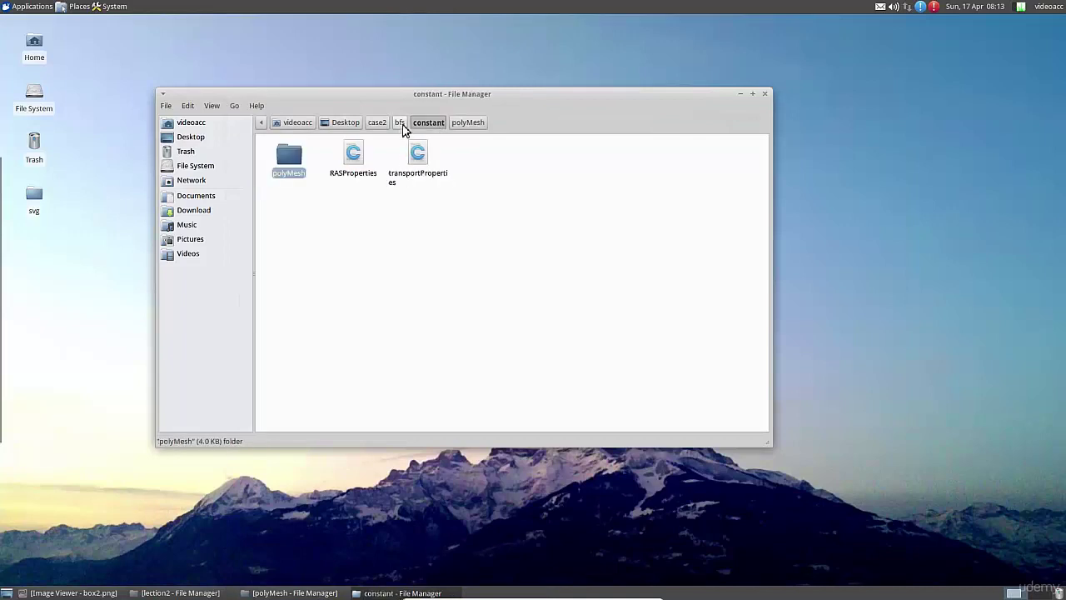
{"action": "left_click", "coordinate": [401, 123]}
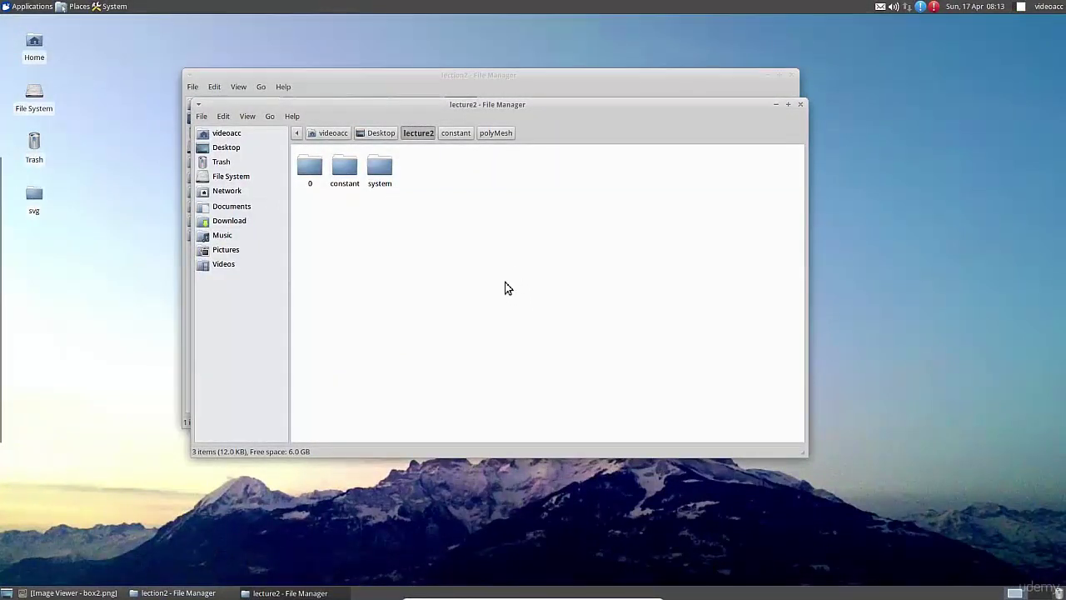
Delete the include folder and the nut file from lecture2's 0 folder.
{"action": "double_click", "coordinate": [310, 170]}
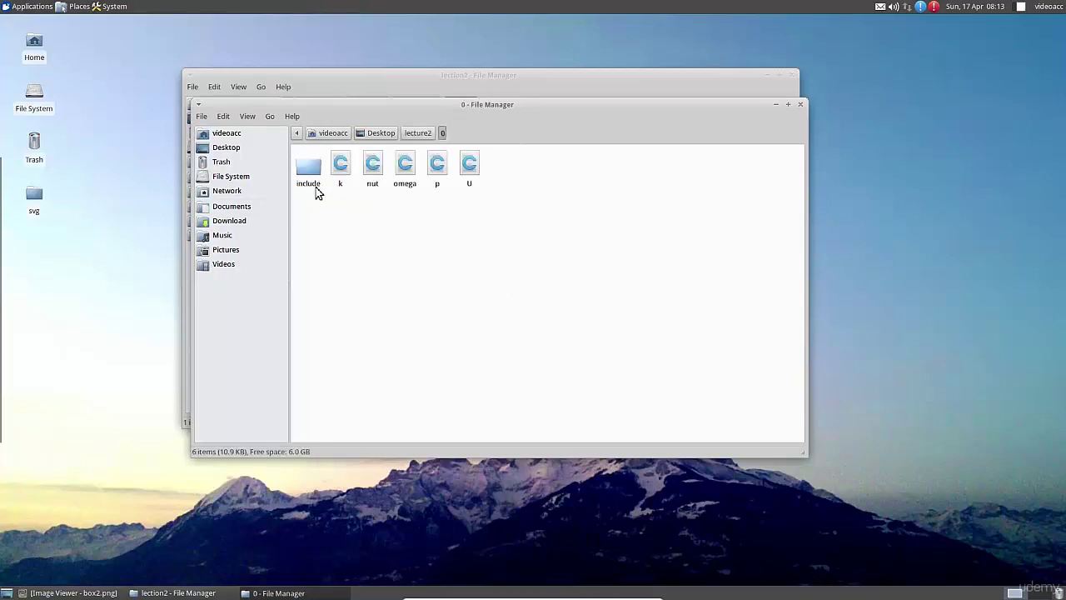
{"action": "left_click", "coordinate": [308, 167]}
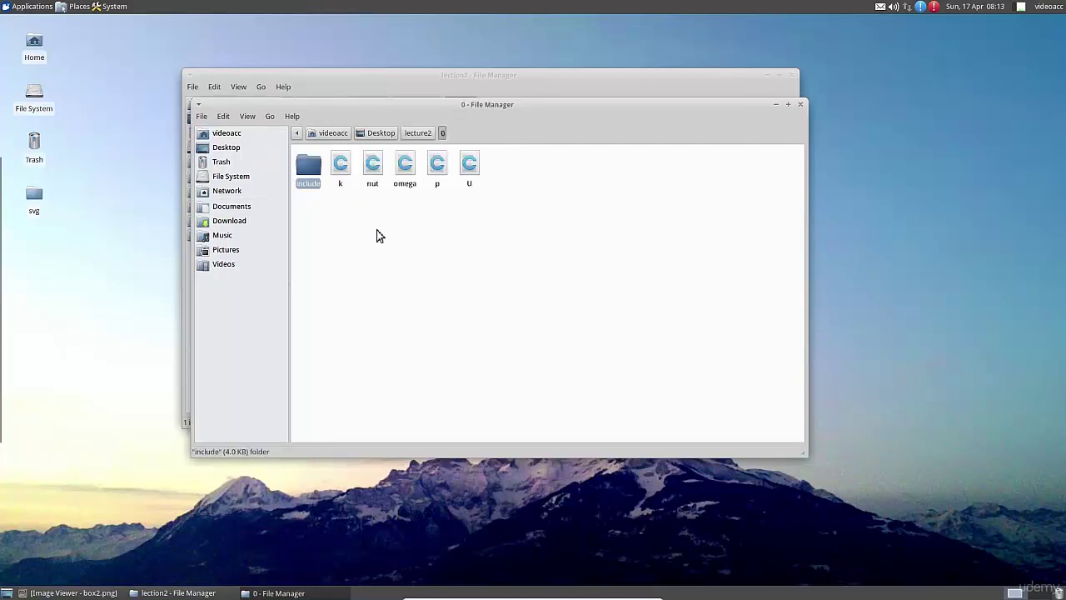
{"action": "key", "text": "Delete"}
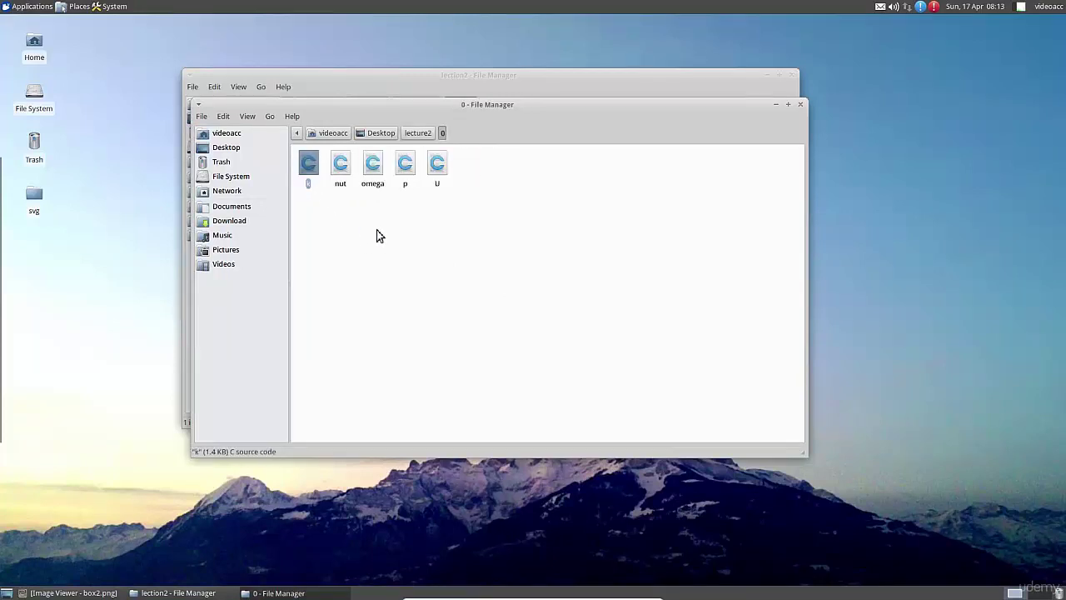
{"action": "left_click", "coordinate": [343, 176]}
{"action": "key", "text": "Delete"}
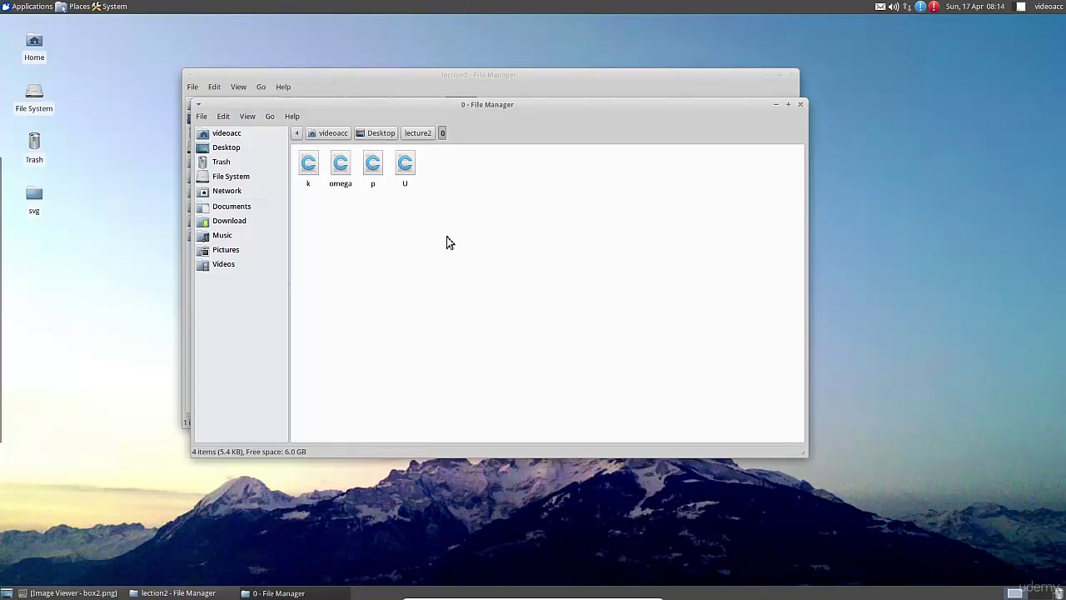
Open lecture2's U file and replace $flowVelocity on the internalField line with 0.
{"action": "double_click", "coordinate": [406, 168]}
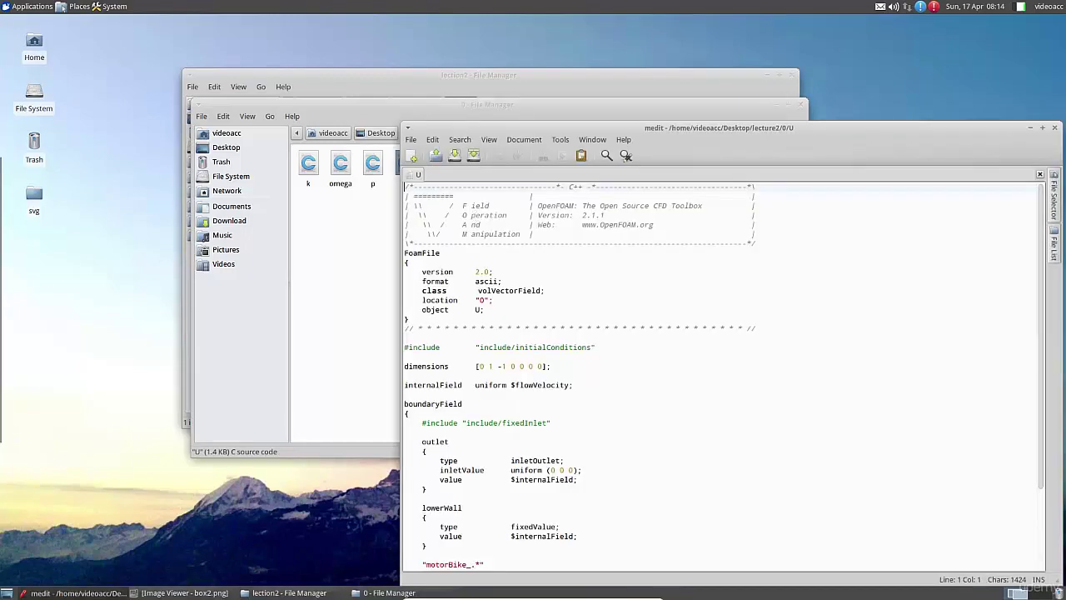
{"action": "left_click_drag", "start_coordinate": [604, 131], "coordinate": [452, 58]}
{"action": "scroll", "coordinate": [491, 270], "scroll_direction": "down", "scroll_amount": 3}
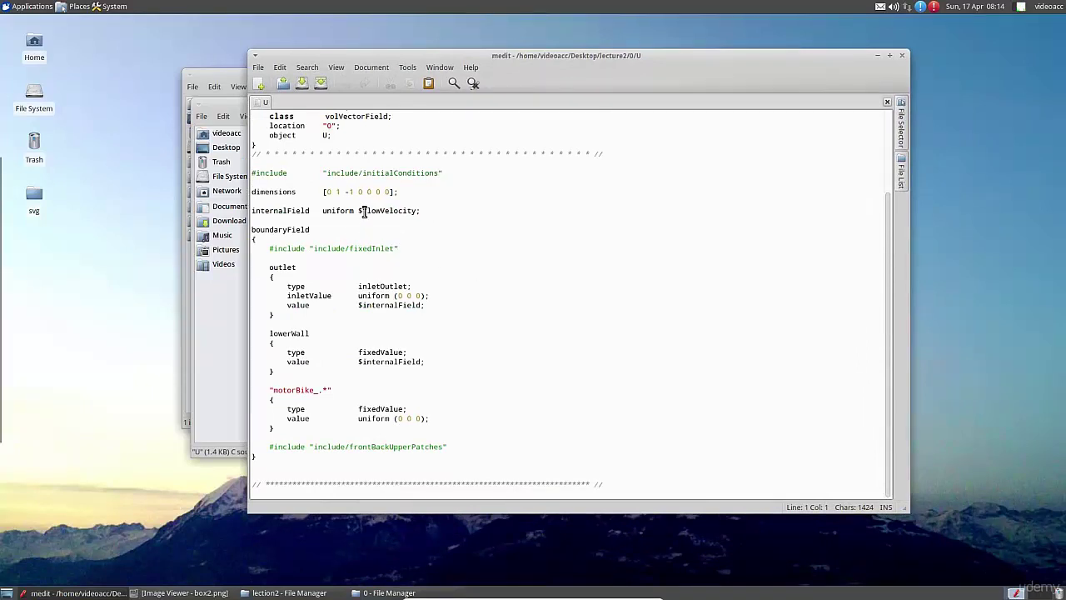
{"action": "left_click_drag", "start_coordinate": [359, 211], "coordinate": [416, 211]}
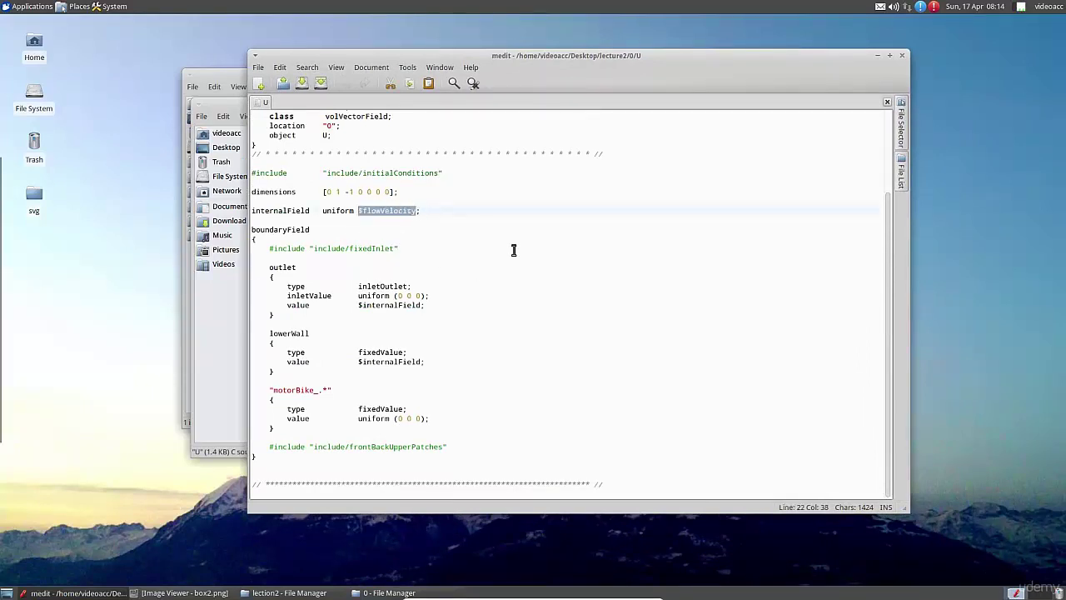
{"action": "type", "text": "0"}
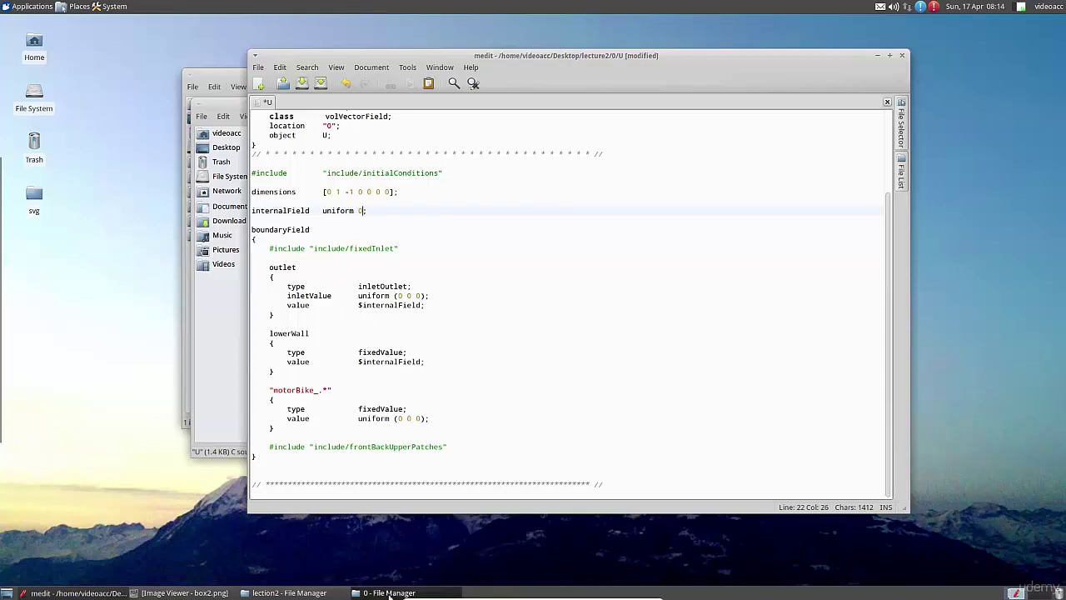
Open case2/bfs/0/U in the editor alongside lecture2's U.
{"action": "left_click", "coordinate": [283, 592]}
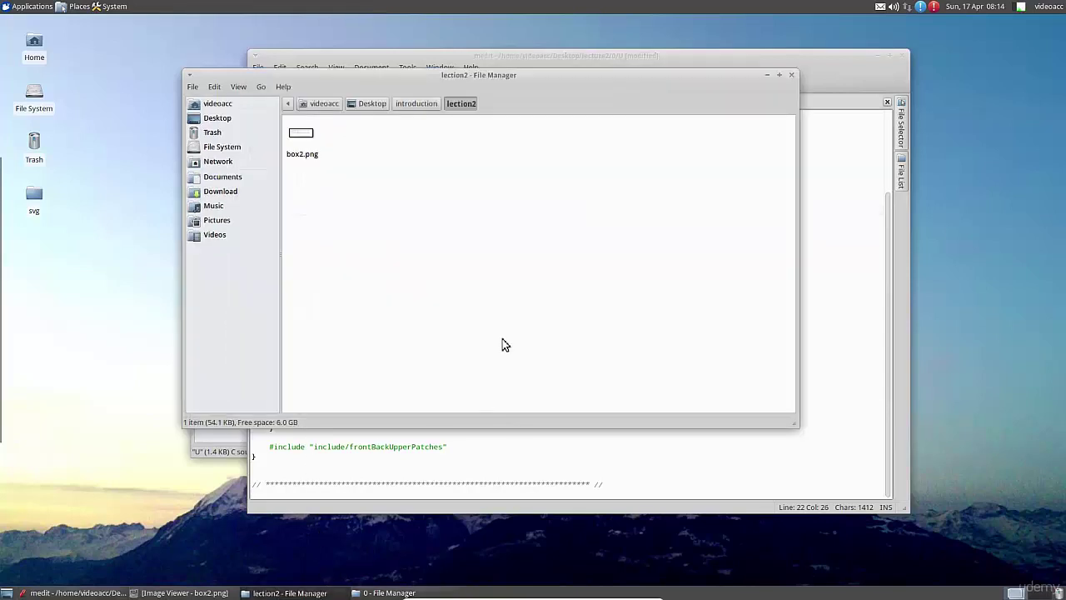
{"action": "left_click", "coordinate": [79, 592]}
{"action": "left_click", "coordinate": [283, 592]}
{"action": "left_click", "coordinate": [283, 592]}
{"action": "left_click", "coordinate": [389, 592]}
{"action": "left_click", "coordinate": [777, 105]}
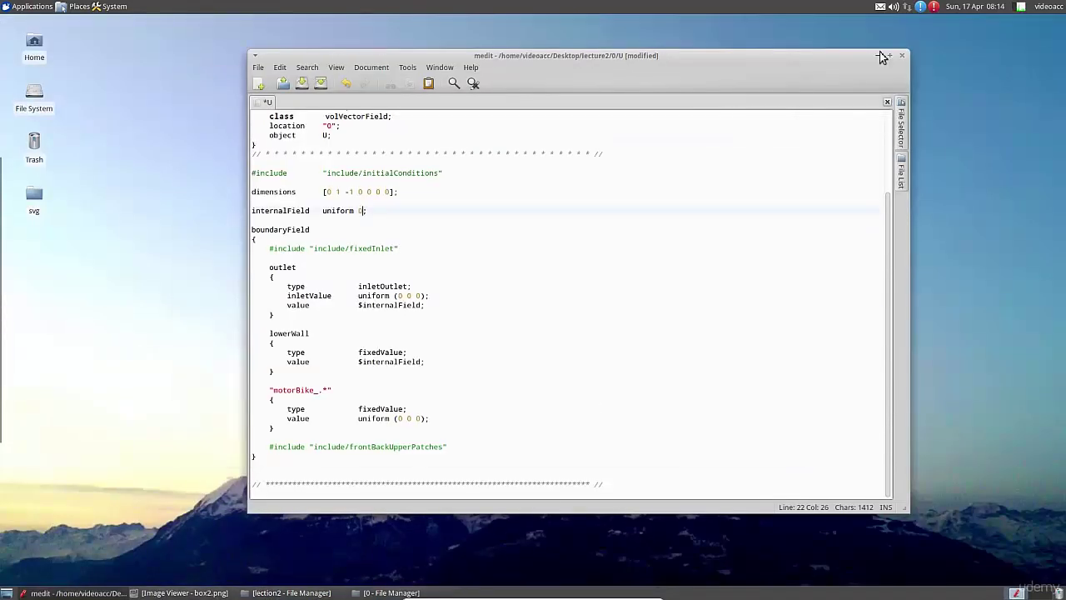
{"action": "left_click", "coordinate": [878, 56]}
{"action": "double_click", "coordinate": [595, 154]}
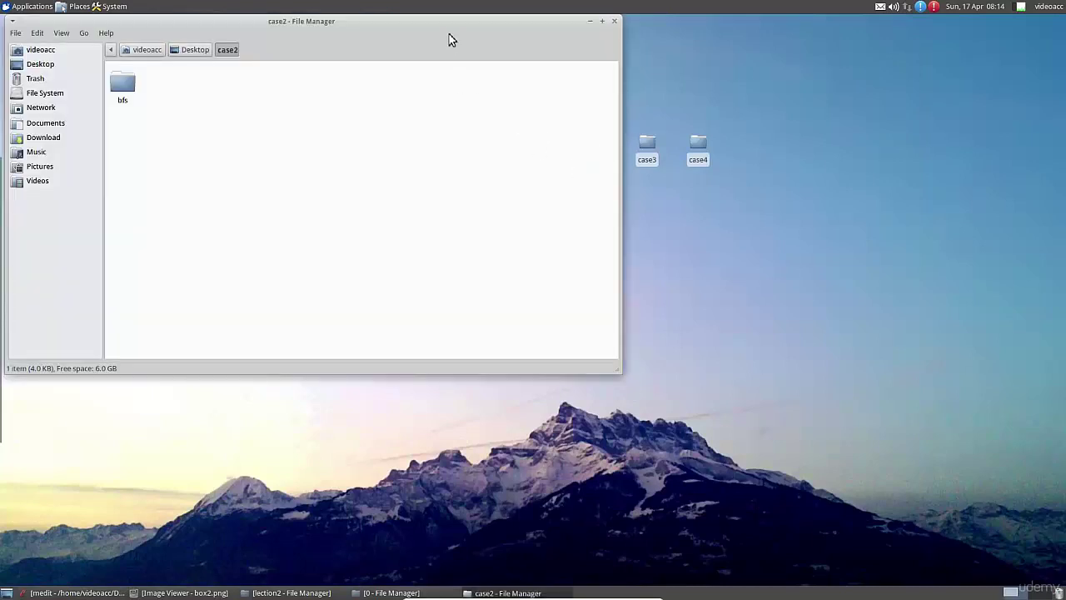
{"action": "left_click_drag", "start_coordinate": [450, 25], "coordinate": [643, 85]}
{"action": "double_click", "coordinate": [337, 149]}
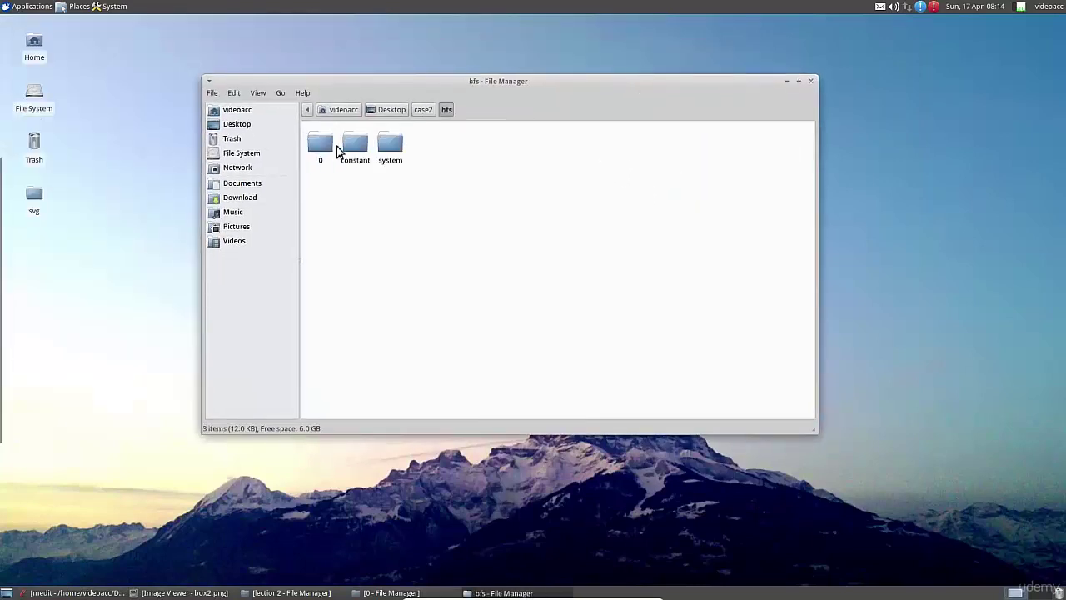
{"action": "double_click", "coordinate": [333, 150]}
{"action": "double_click", "coordinate": [416, 148]}
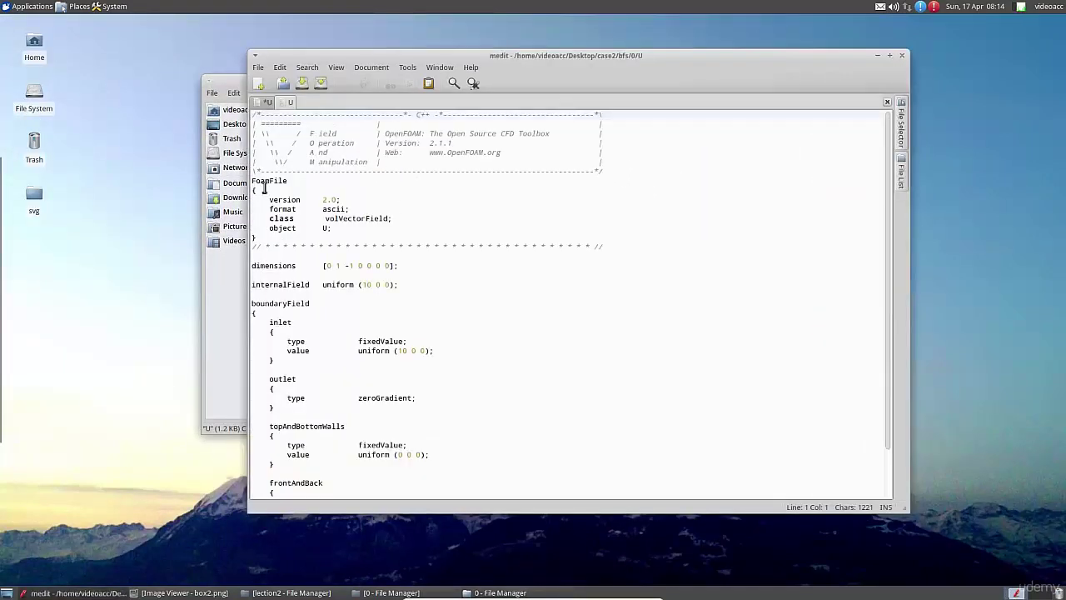
Paste the case2 velocity settings over the whole lecture2 U file and review them.
{"action": "key", "text": "ctrl+a"}
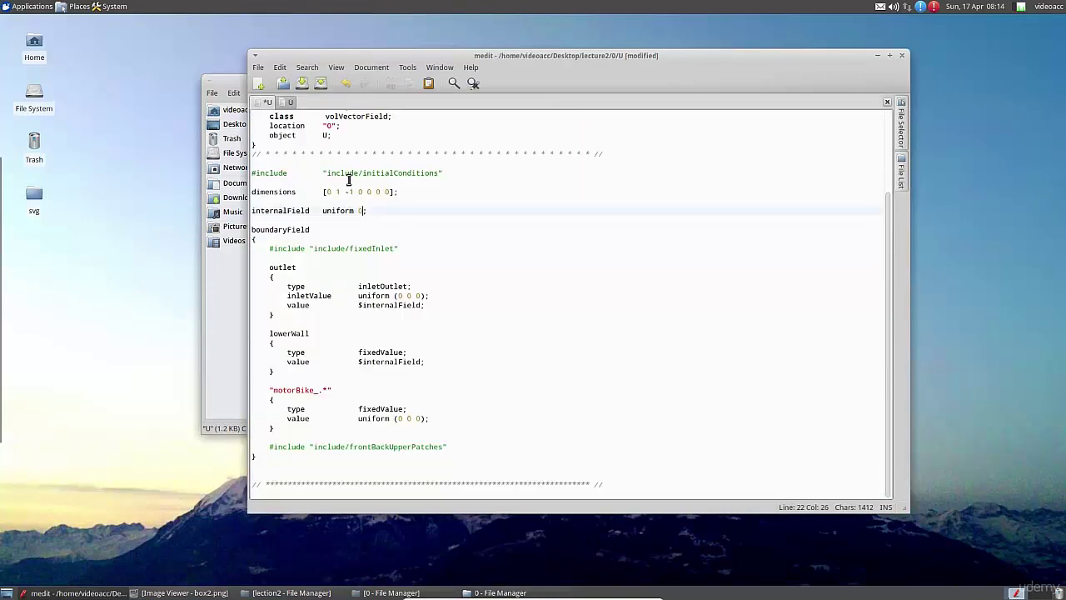
{"action": "key", "text": "ctrl+a"}
{"action": "key", "text": "ctrl+v"}
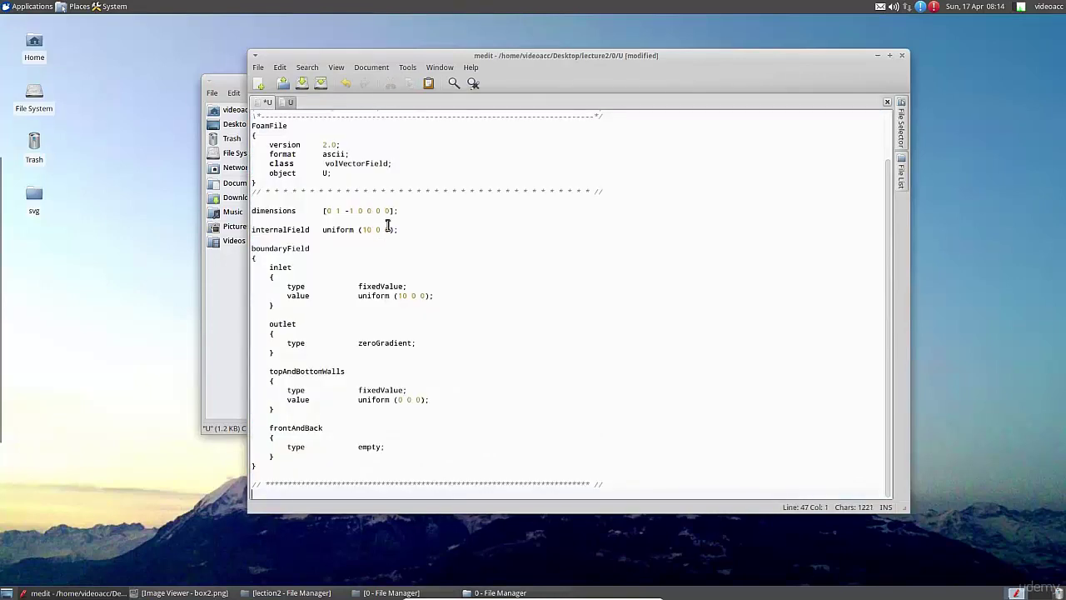
{"action": "scroll", "coordinate": [323, 241], "scroll_direction": "up", "scroll_amount": 3}
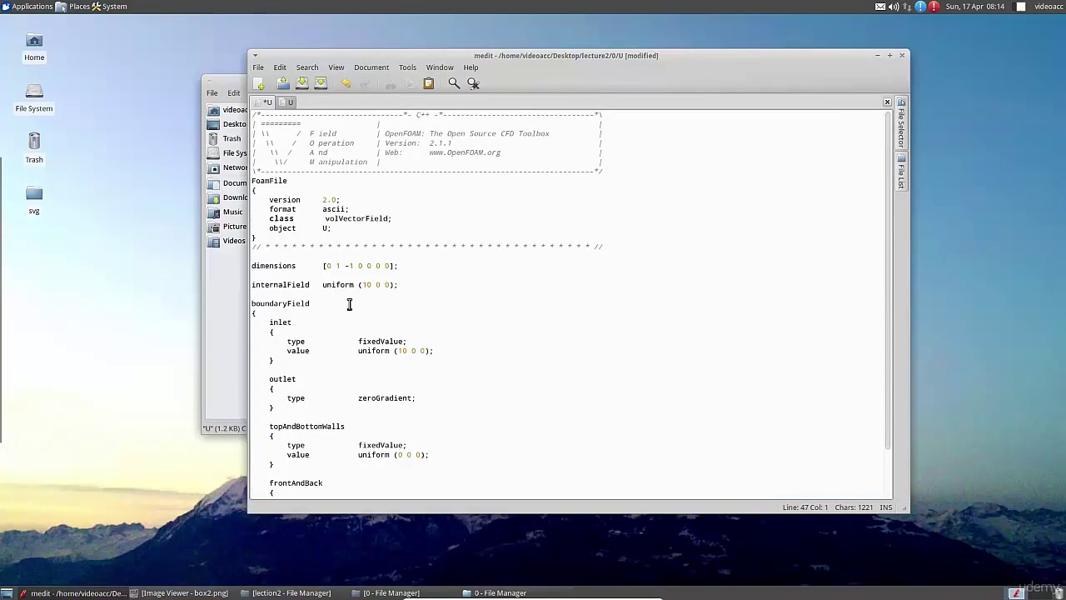
{"action": "scroll", "coordinate": [344, 305], "scroll_direction": "down", "scroll_amount": 2}
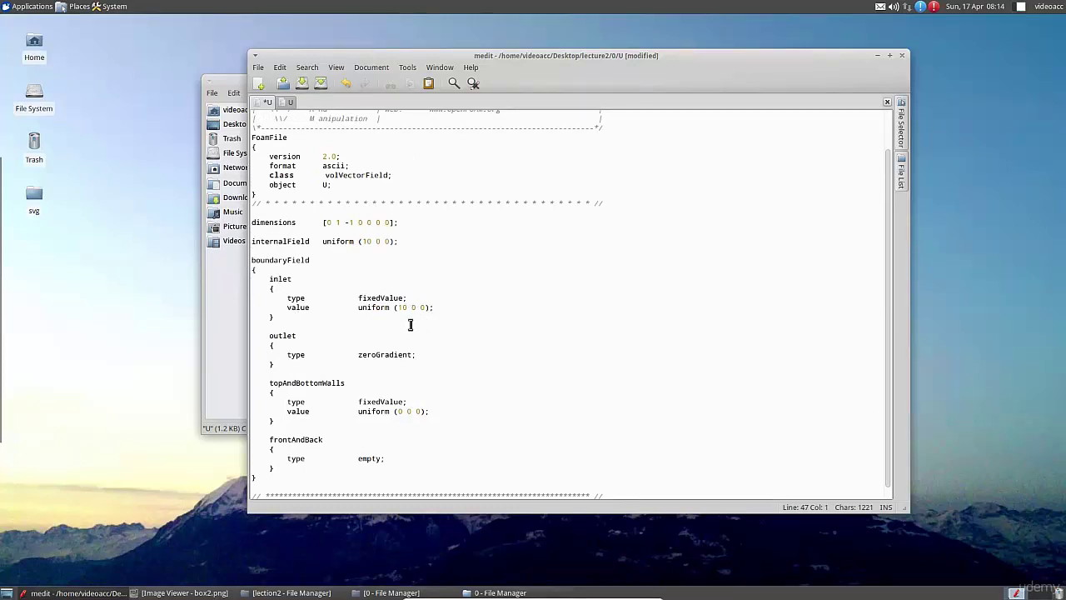
{"action": "scroll", "coordinate": [410, 325], "scroll_direction": "down", "scroll_amount": 1}
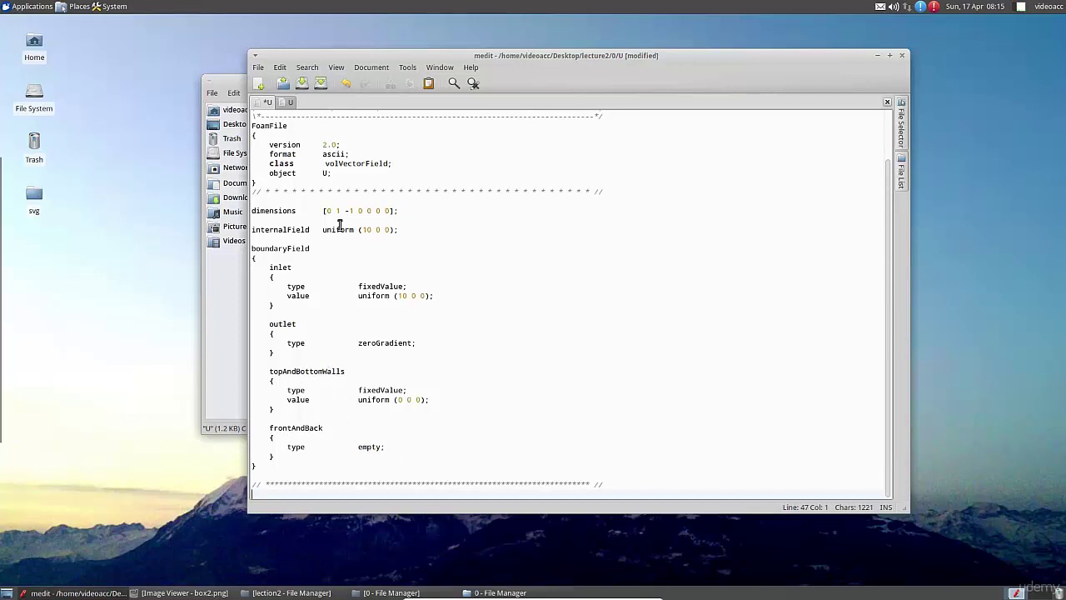
Save lecture2's U, then open the p files from case2/bfs and lecture2.
{"action": "left_click", "coordinate": [309, 90]}
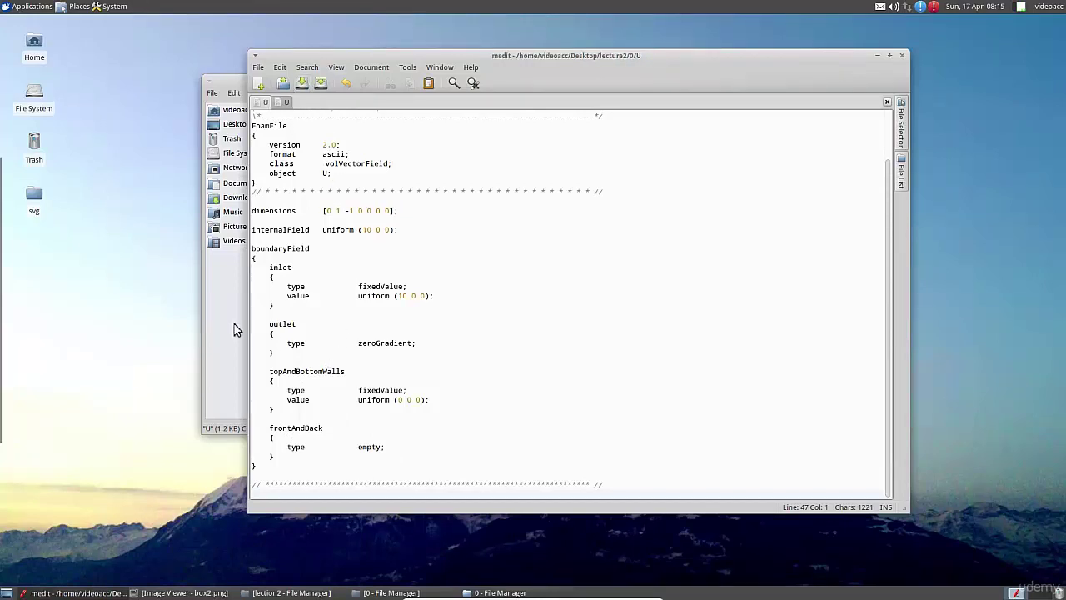
{"action": "left_click", "coordinate": [236, 324]}
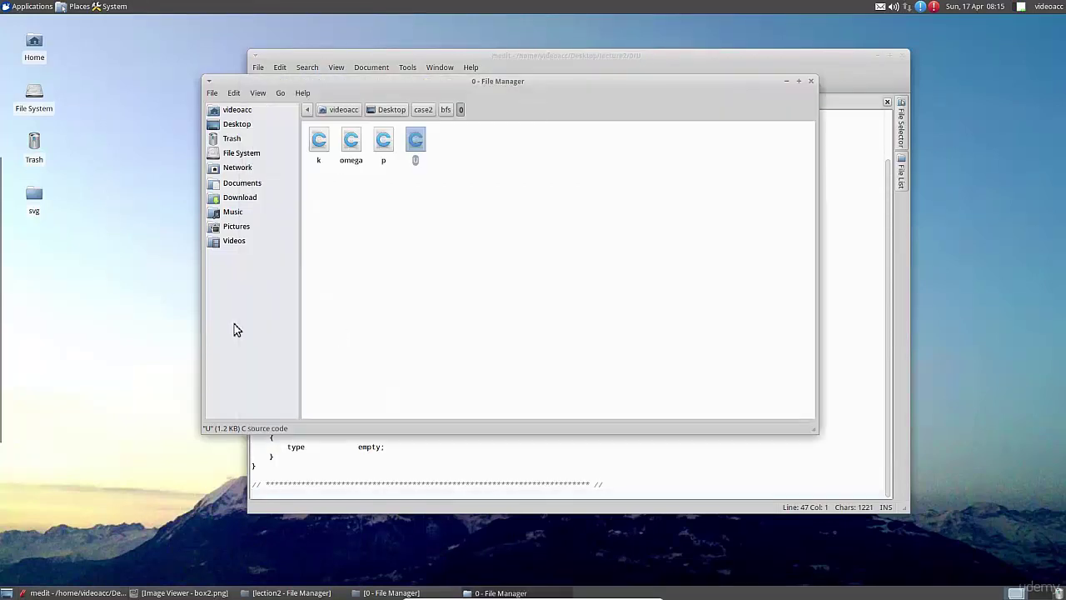
{"action": "double_click", "coordinate": [383, 139]}
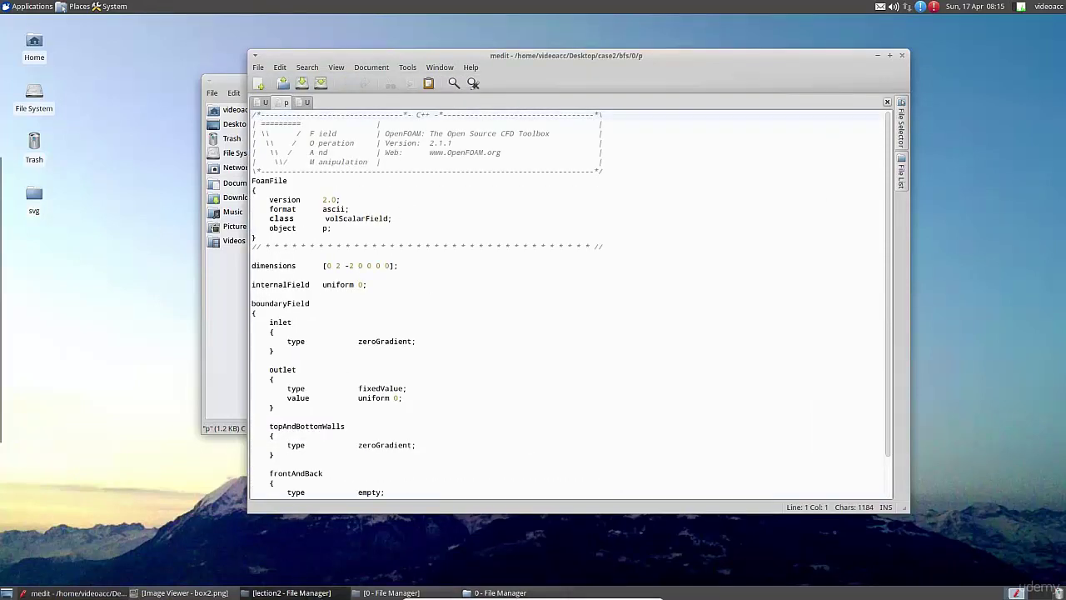
{"action": "left_click", "coordinate": [375, 593]}
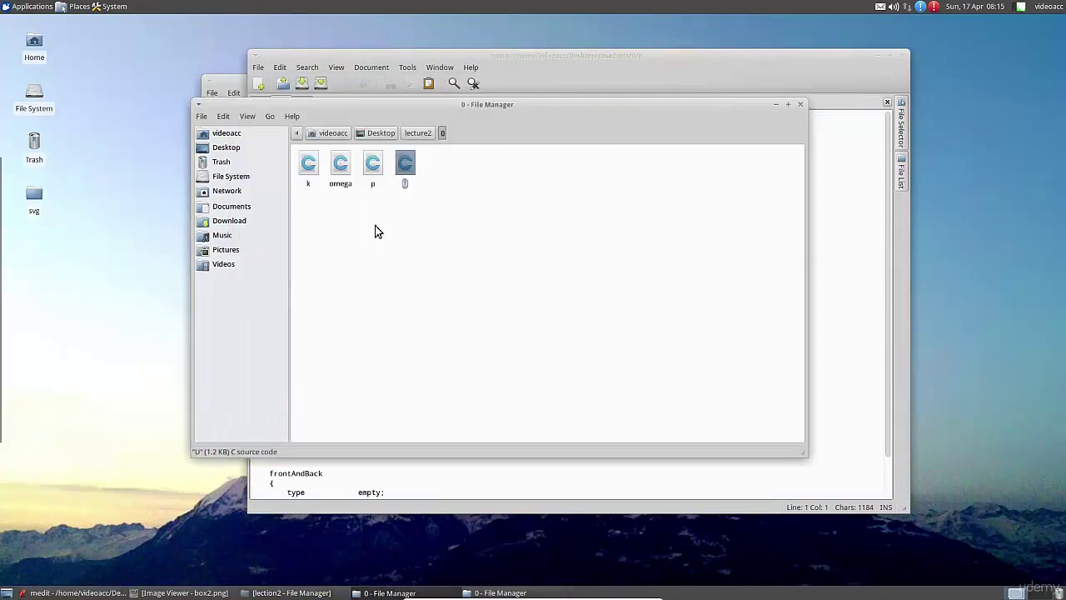
{"action": "double_click", "coordinate": [373, 173]}
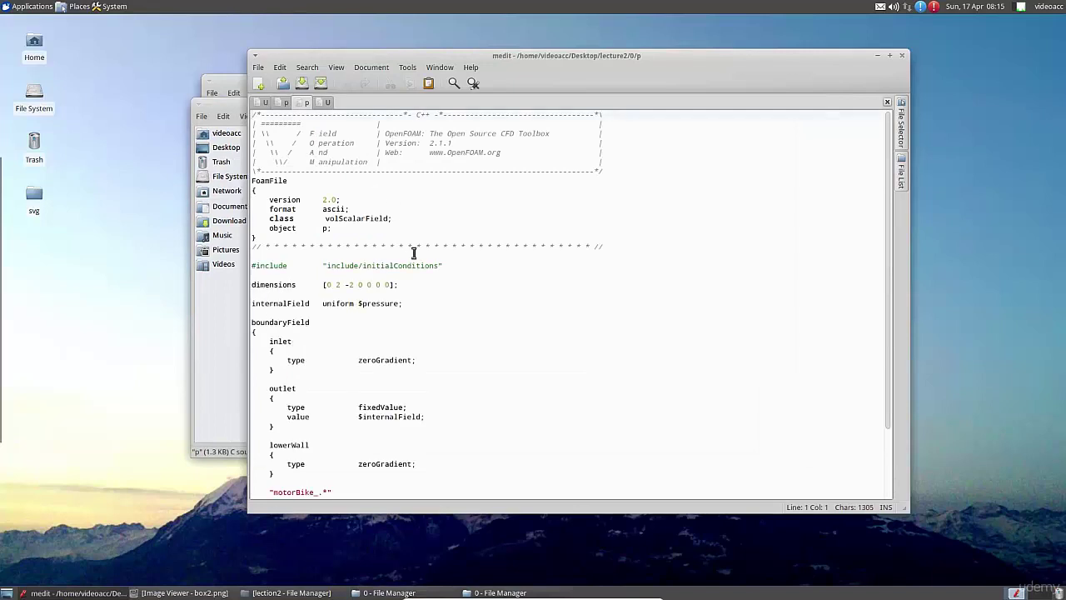
Copy the case2 pressure settings over lecture2's p file and save it.
{"action": "left_click", "coordinate": [287, 104]}
{"action": "key", "text": "ctrl+a"}
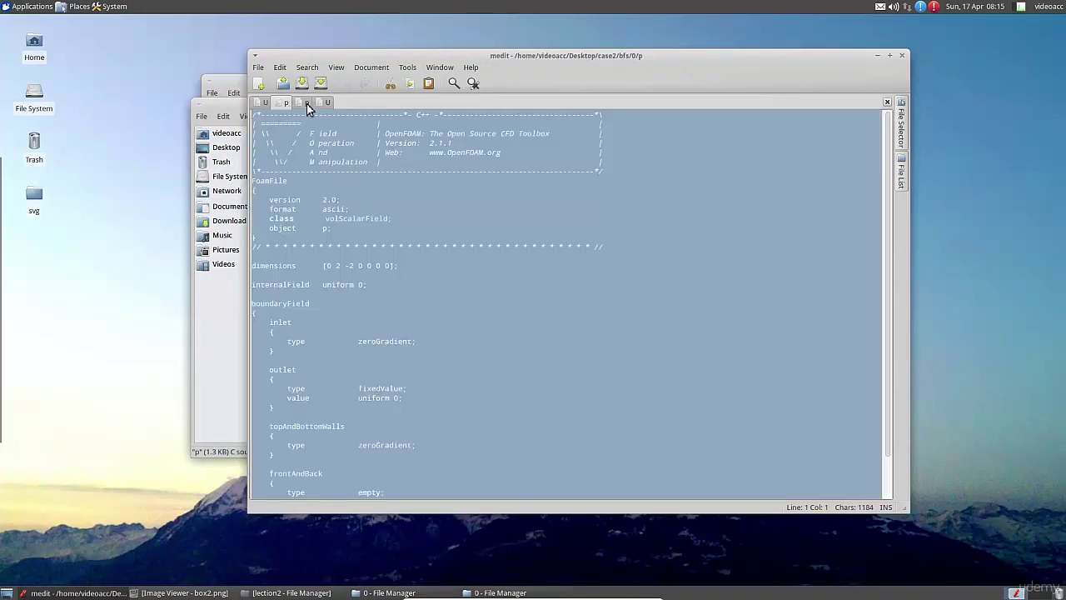
{"action": "left_click", "coordinate": [306, 103]}
{"action": "key", "text": "ctrl+a"}
{"action": "key", "text": "ctrl+v"}
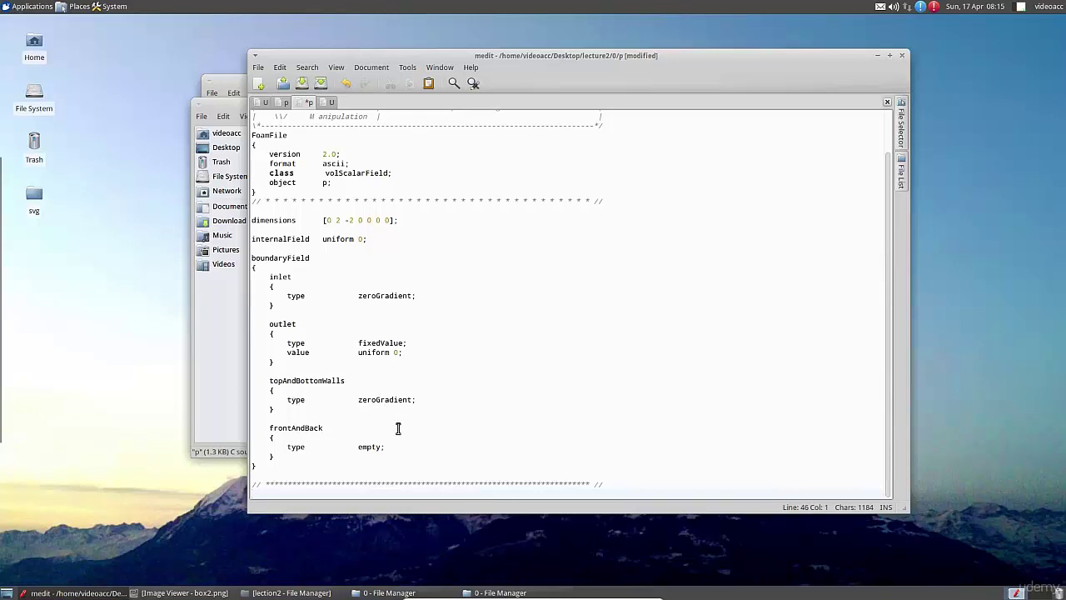
{"action": "left_click", "coordinate": [302, 82]}
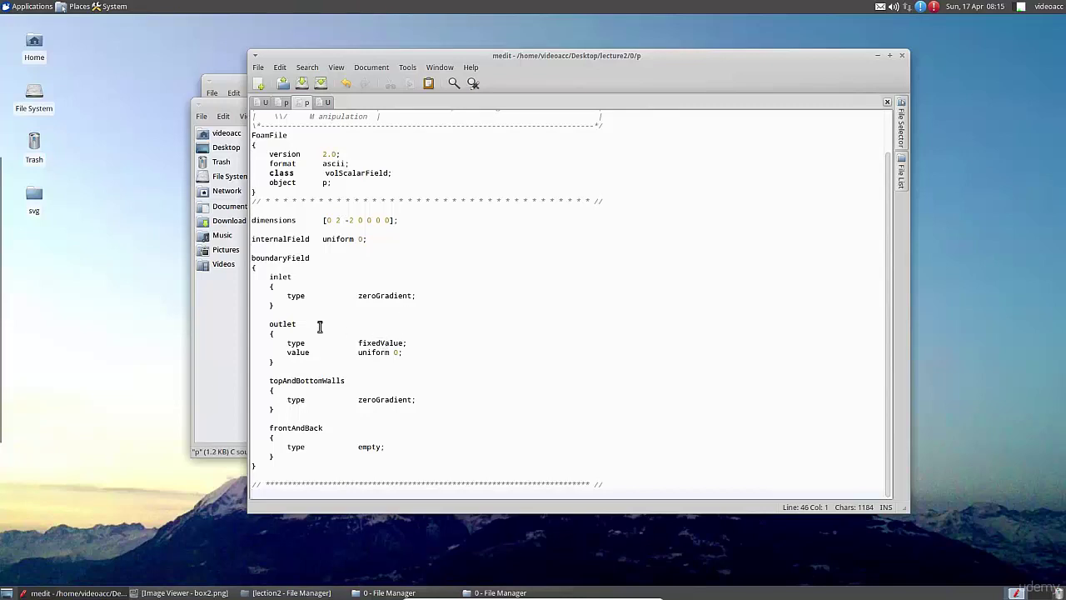
{"action": "left_click", "coordinate": [222, 331]}
{"action": "left_click", "coordinate": [408, 278]}
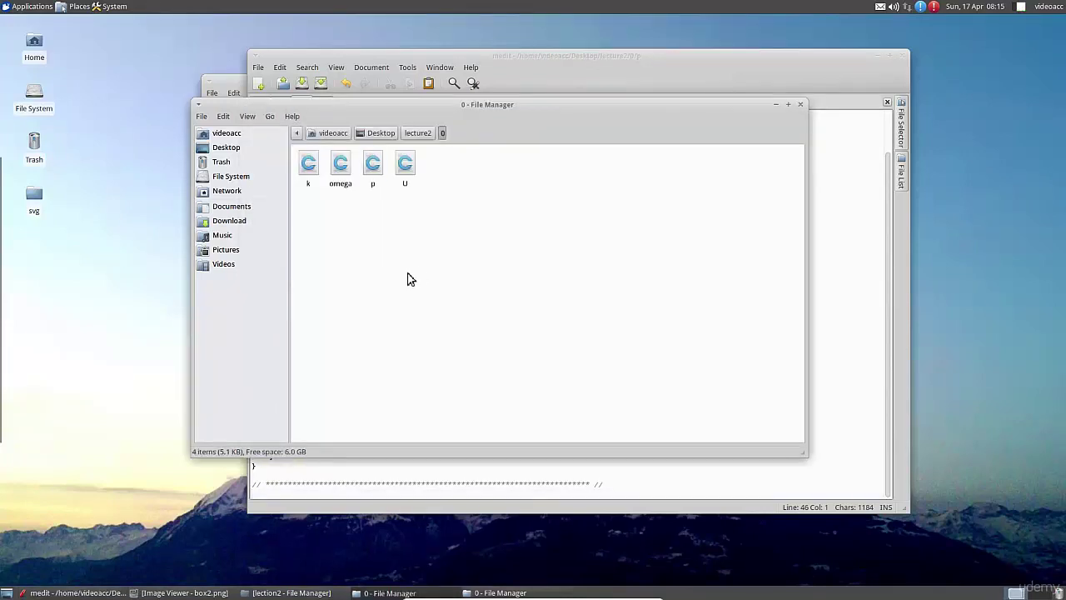
Open the k files from lecture2/0 and case2/bfs/0 in medit.
{"action": "double_click", "coordinate": [315, 176]}
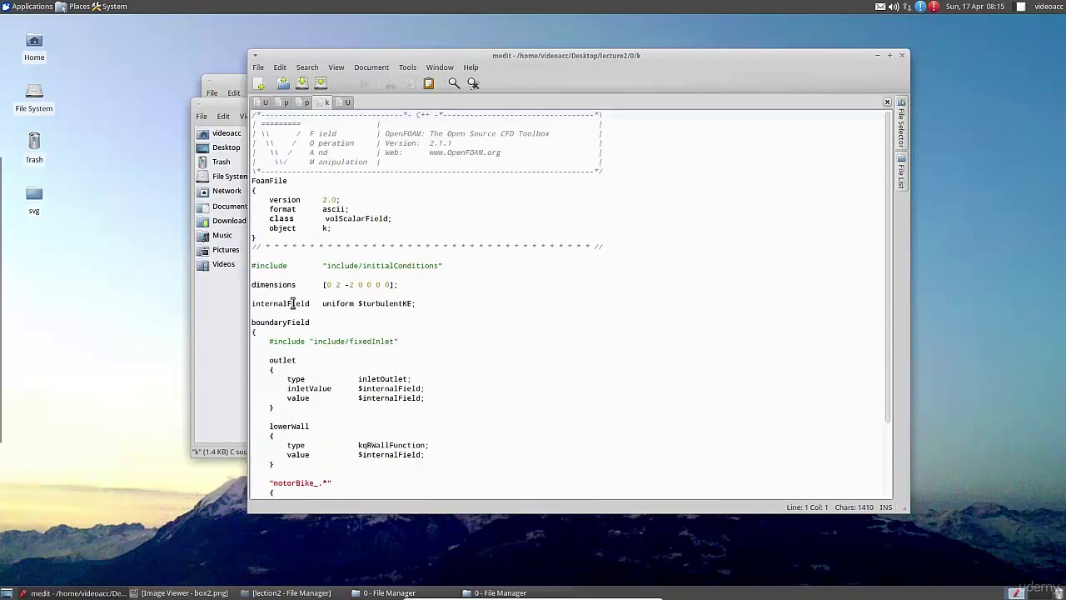
{"action": "left_click", "coordinate": [287, 593]}
{"action": "right_click", "coordinate": [443, 594]}
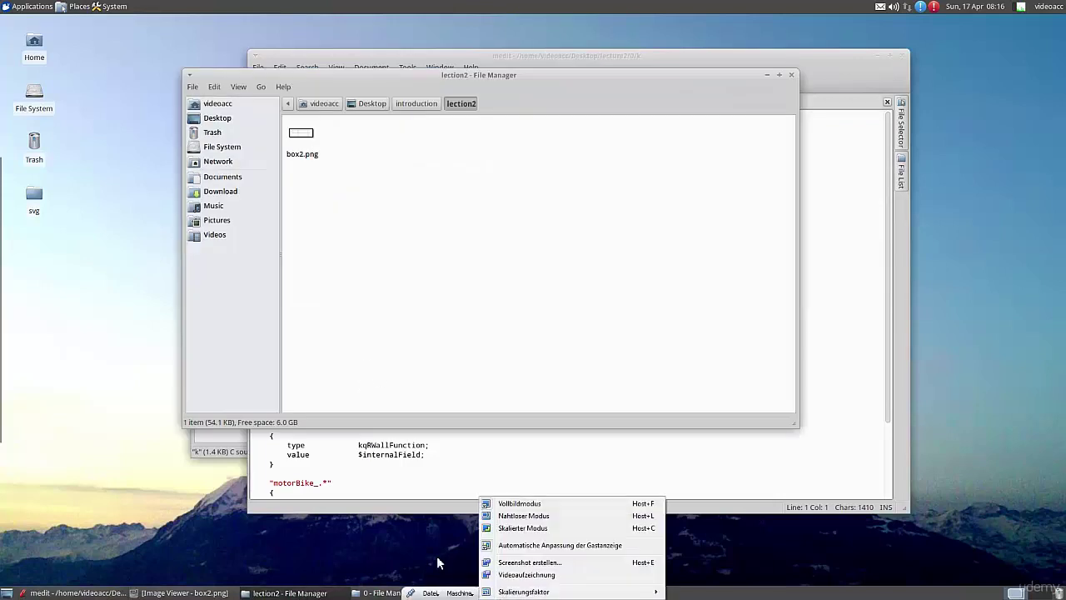
{"action": "key", "text": "Escape"}
{"action": "left_click", "coordinate": [448, 593]}
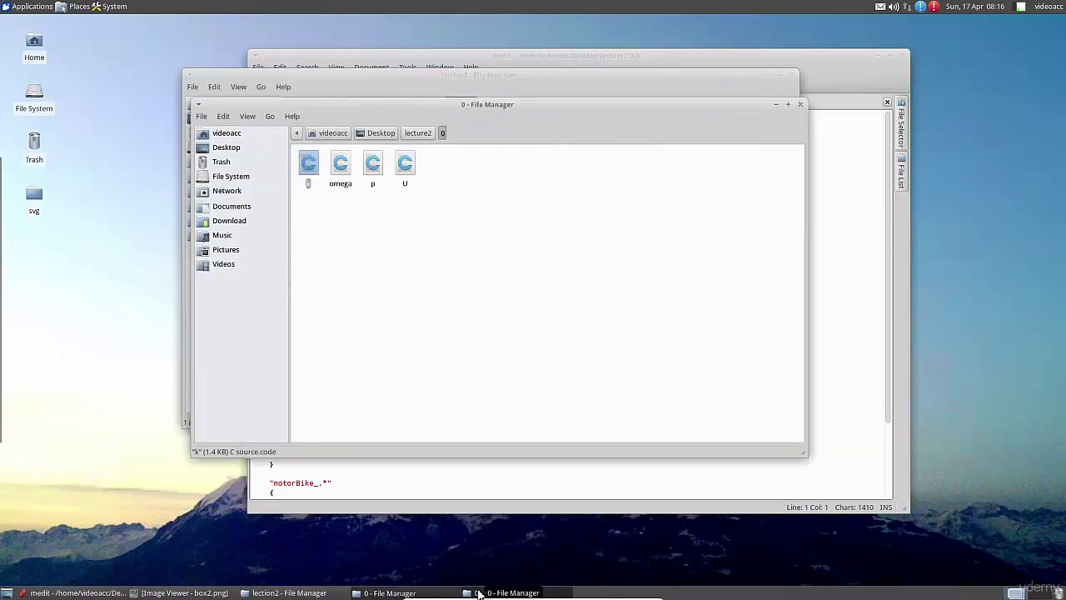
{"action": "left_click", "coordinate": [479, 593]}
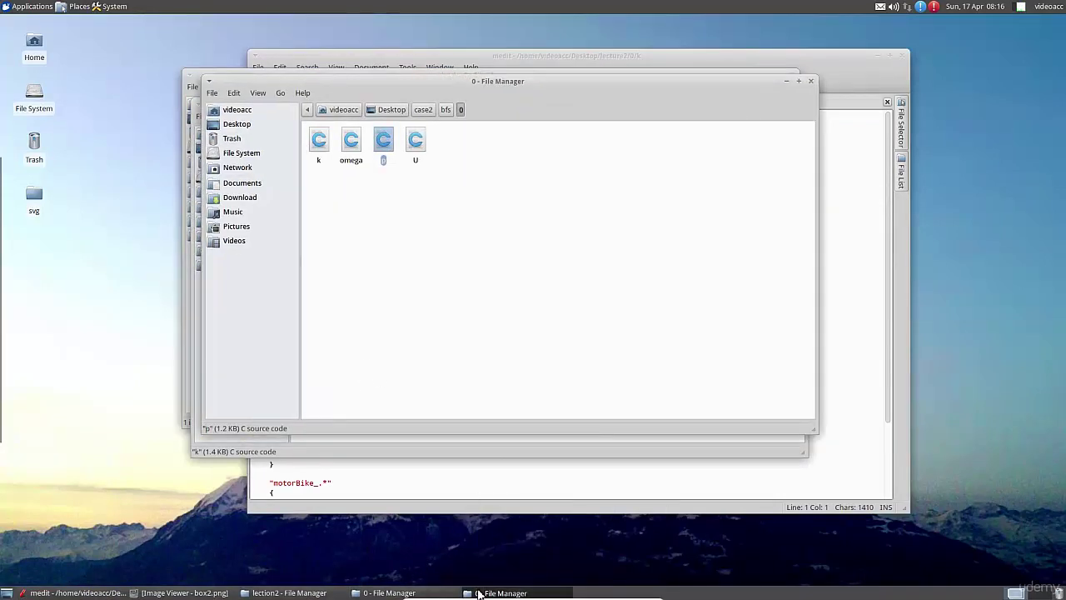
{"action": "double_click", "coordinate": [323, 158]}
Copy the case2 k settings (internalField 0.5, inlet intensity 0.05) over lecture2's k file.
{"action": "key", "text": "ctrl+a"}
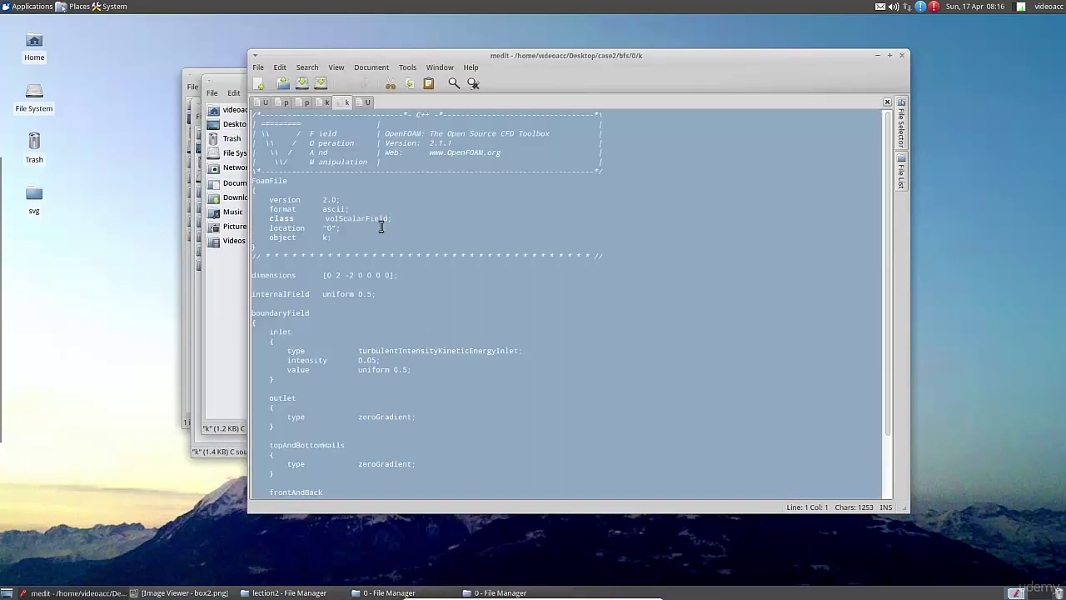
{"action": "key", "text": "ctrl+c"}
{"action": "left_click", "coordinate": [328, 102]}
{"action": "key", "text": "ctrl+a"}
{"action": "key", "text": "ctrl+v"}
{"action": "scroll", "coordinate": [375, 229], "scroll_direction": "up", "scroll_amount": 3}
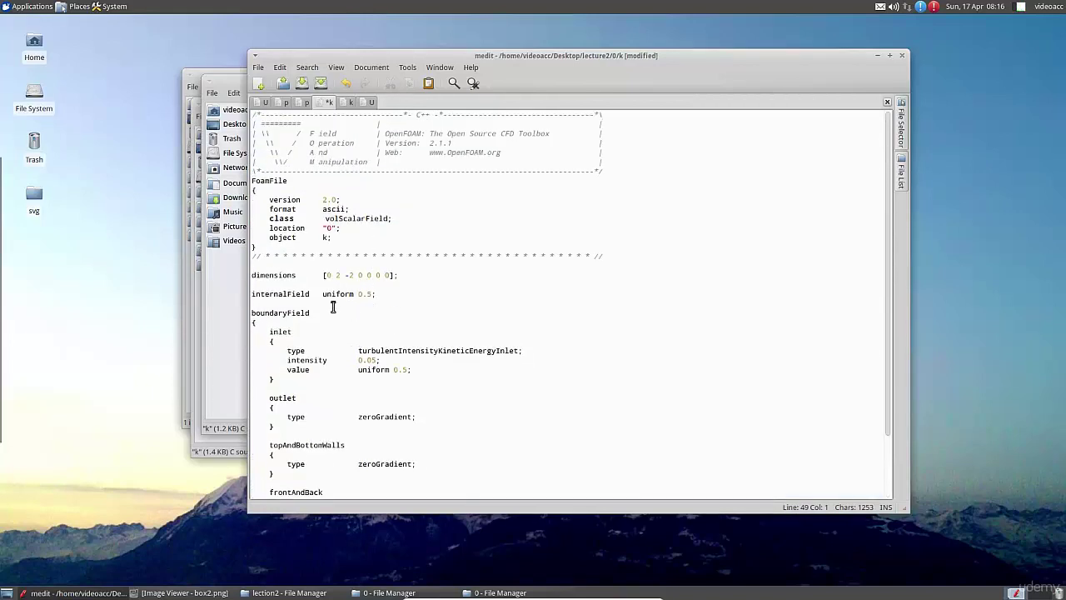
{"action": "scroll", "coordinate": [333, 305], "scroll_direction": "down", "scroll_amount": 3}
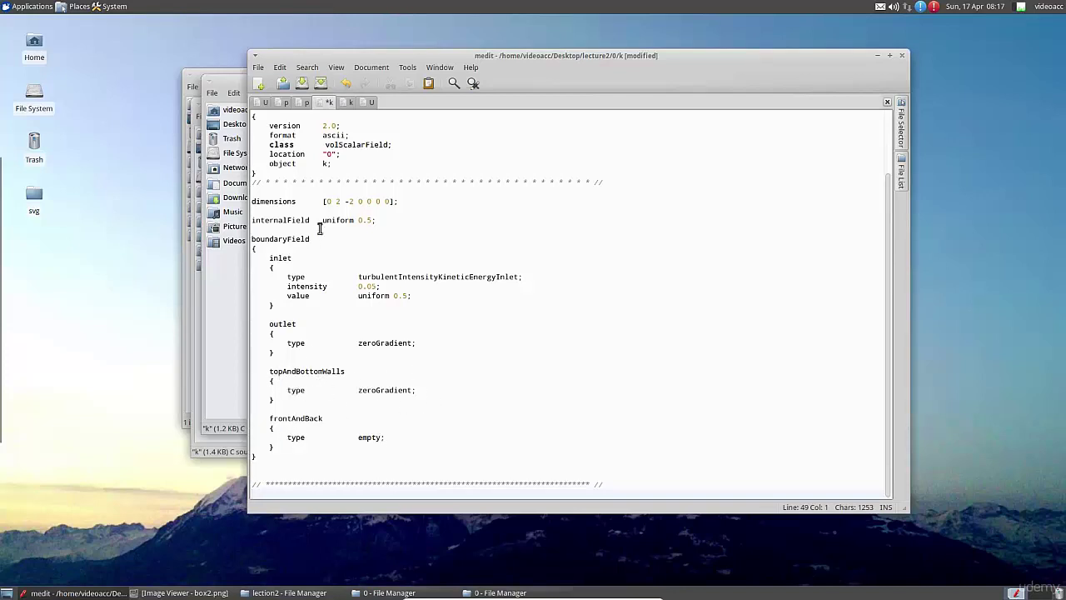
Save lecture2's k file, then open the bfs and lecture2 omega files in medit.
{"action": "left_click", "coordinate": [302, 82]}
{"action": "left_click", "coordinate": [238, 284]}
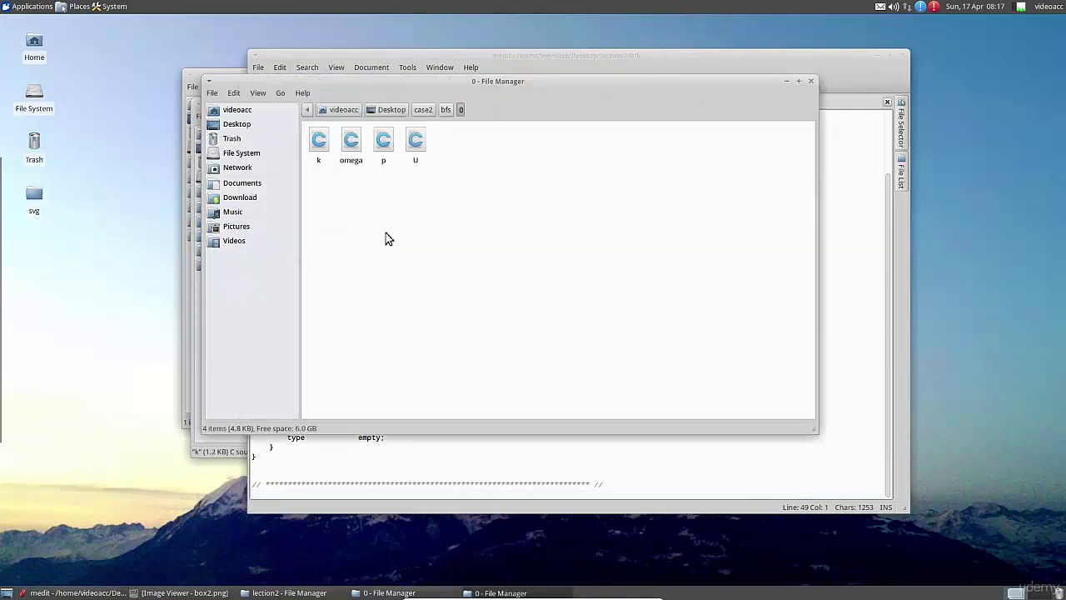
{"action": "double_click", "coordinate": [350, 142]}
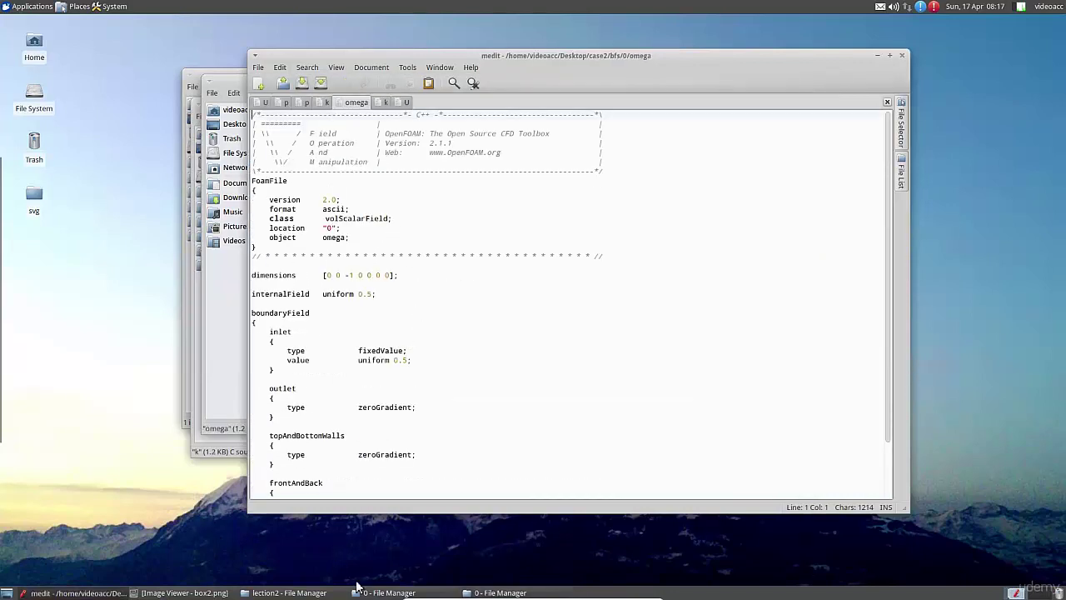
{"action": "left_click", "coordinate": [330, 592]}
{"action": "left_click", "coordinate": [385, 592]}
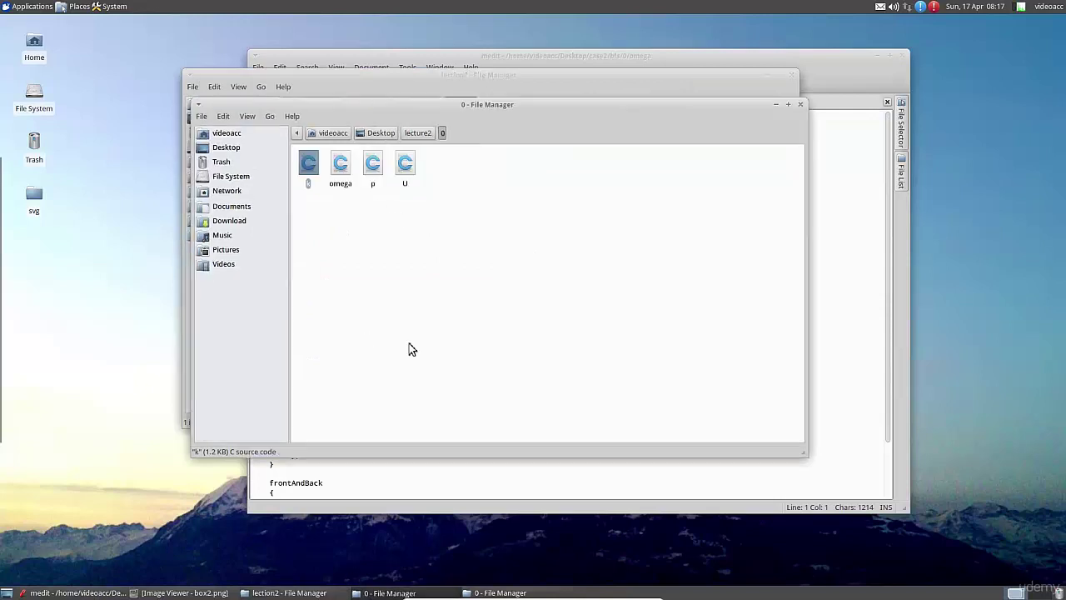
{"action": "double_click", "coordinate": [341, 166]}
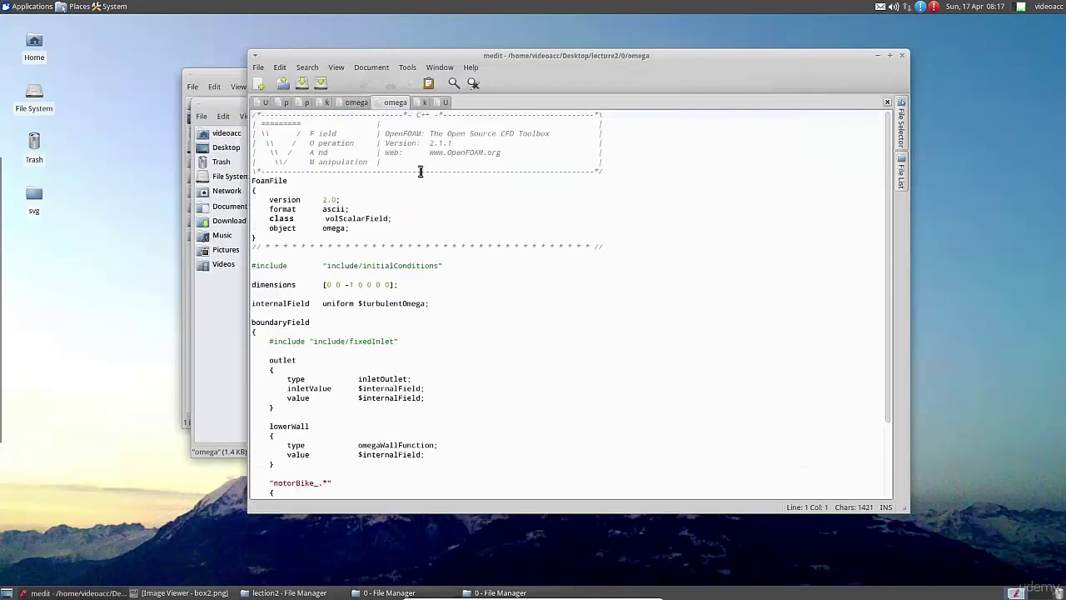
Replace lecture2's omega contents with the bfs omega text and save it.
{"action": "left_click", "coordinate": [364, 103]}
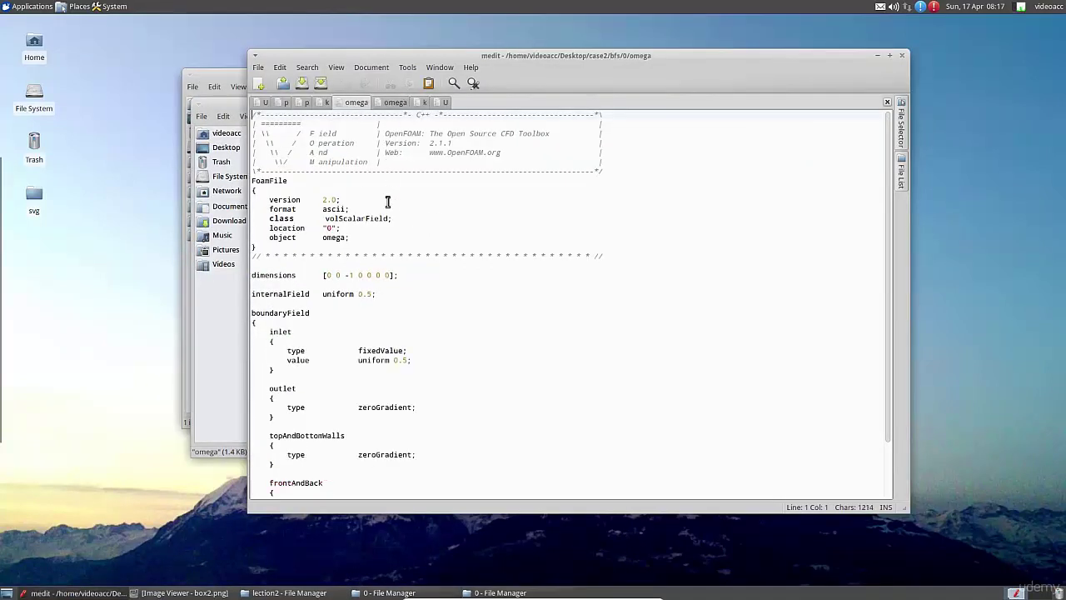
{"action": "key", "text": "ctrl+a"}
{"action": "left_click", "coordinate": [395, 102]}
{"action": "key", "text": "ctrl+a"}
{"action": "key", "text": "ctrl+v"}
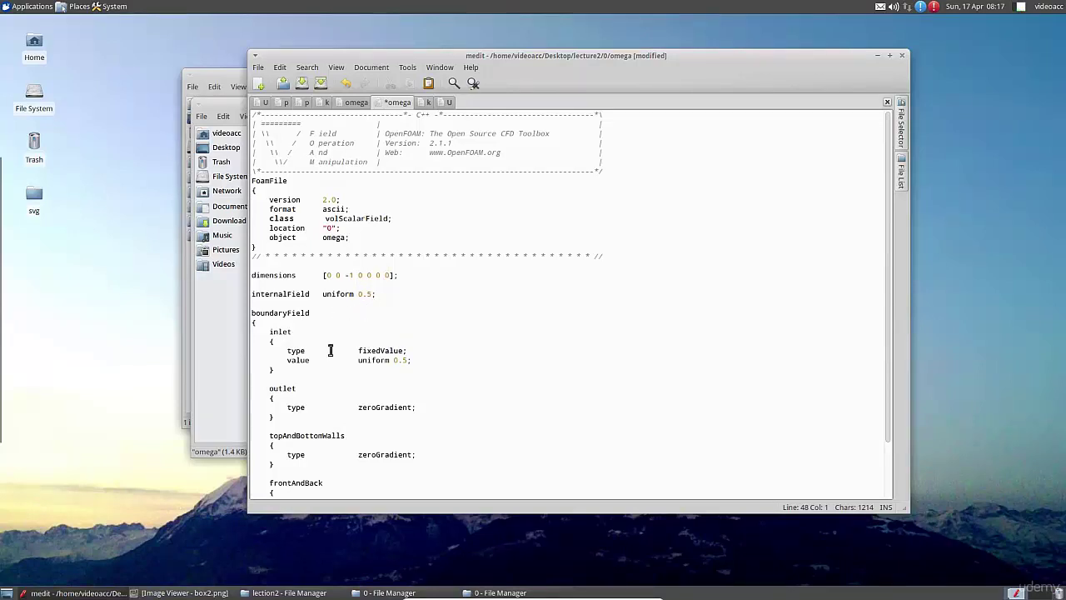
{"action": "scroll", "coordinate": [332, 323], "scroll_direction": "down", "scroll_amount": 2}
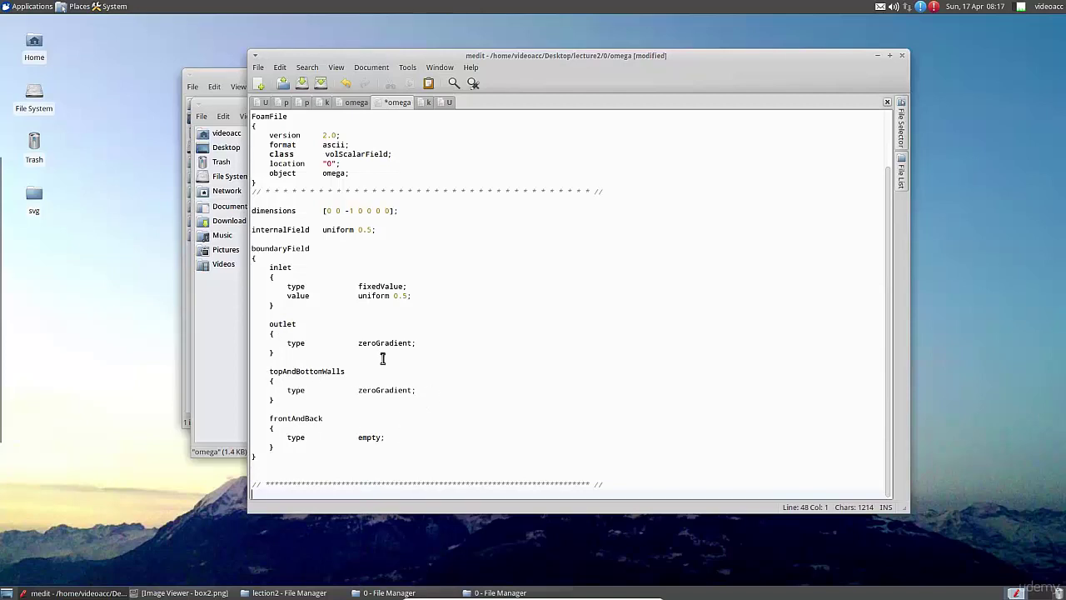
{"action": "left_click", "coordinate": [303, 85]}
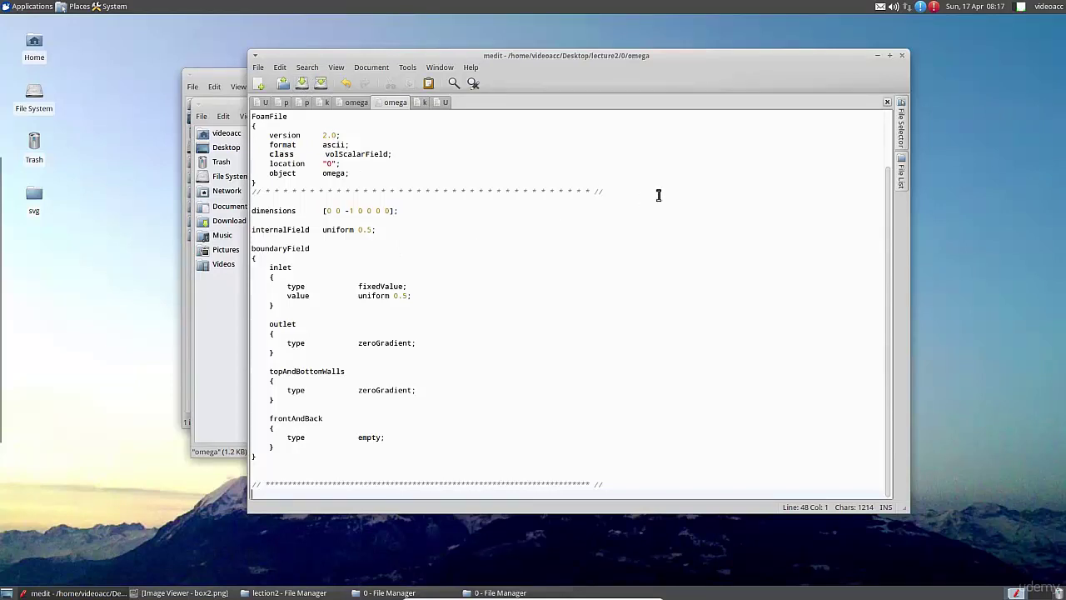
Close all five open files in medit.
{"action": "left_click", "coordinate": [887, 102]}
{"action": "left_click", "coordinate": [886, 101]}
{"action": "left_click", "coordinate": [887, 101]}
{"action": "left_click", "coordinate": [887, 102]}
{"action": "left_click", "coordinate": [886, 101]}
{"action": "left_click", "coordinate": [886, 102]}
{"action": "left_click", "coordinate": [886, 102]}
{"action": "left_click", "coordinate": [887, 101]}
{"action": "left_click", "coordinate": [887, 102]}
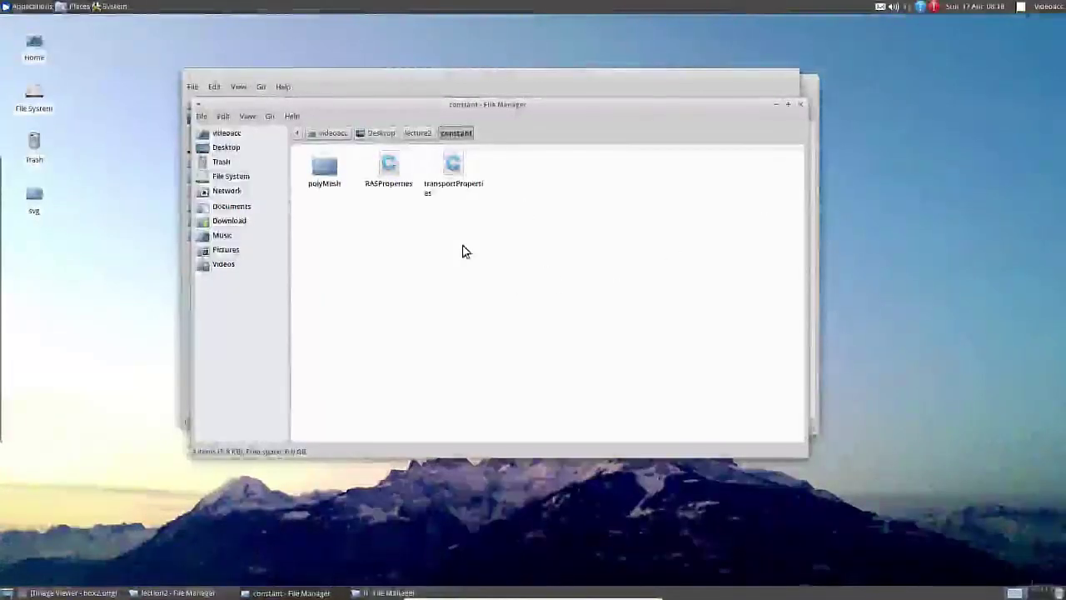
Review lecture2's RASProperties, confirming RASModel kOmegaSST and turbulence on, then close it.
{"action": "double_click", "coordinate": [325, 172]}
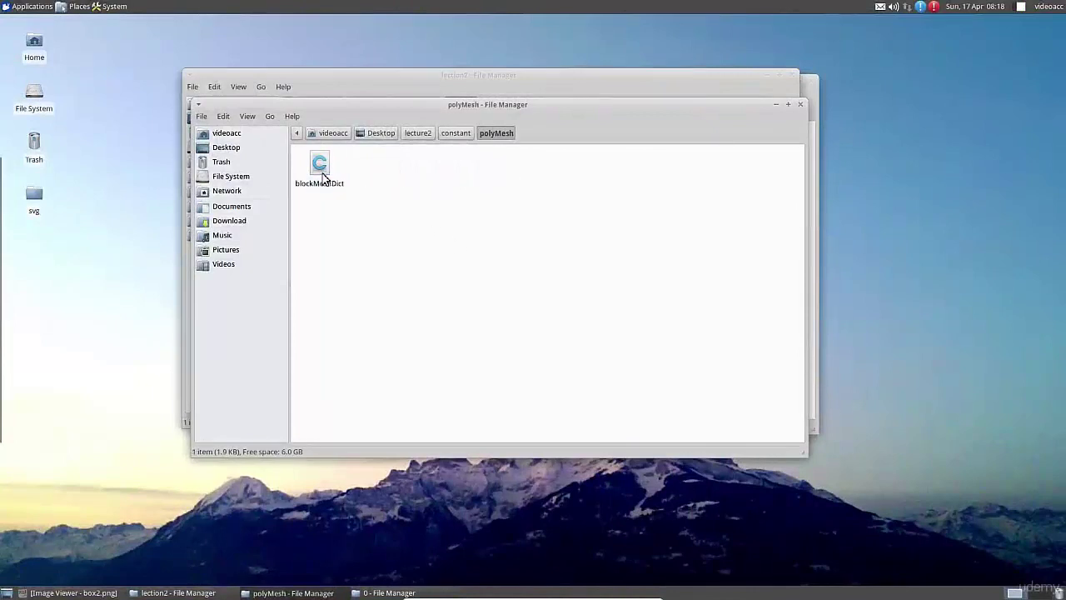
{"action": "left_click", "coordinate": [457, 134]}
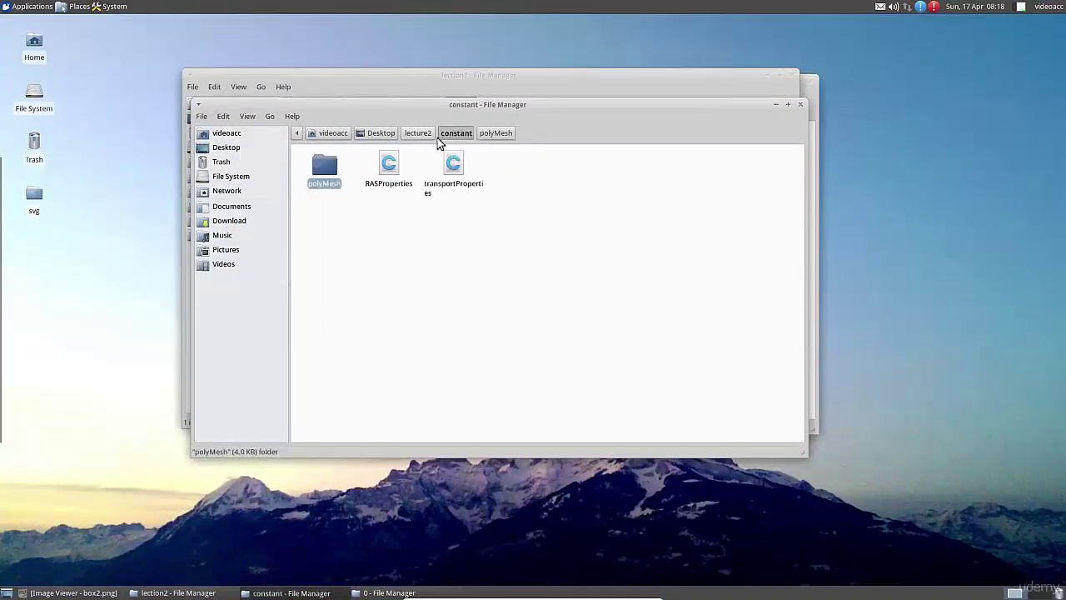
{"action": "left_click", "coordinate": [427, 254]}
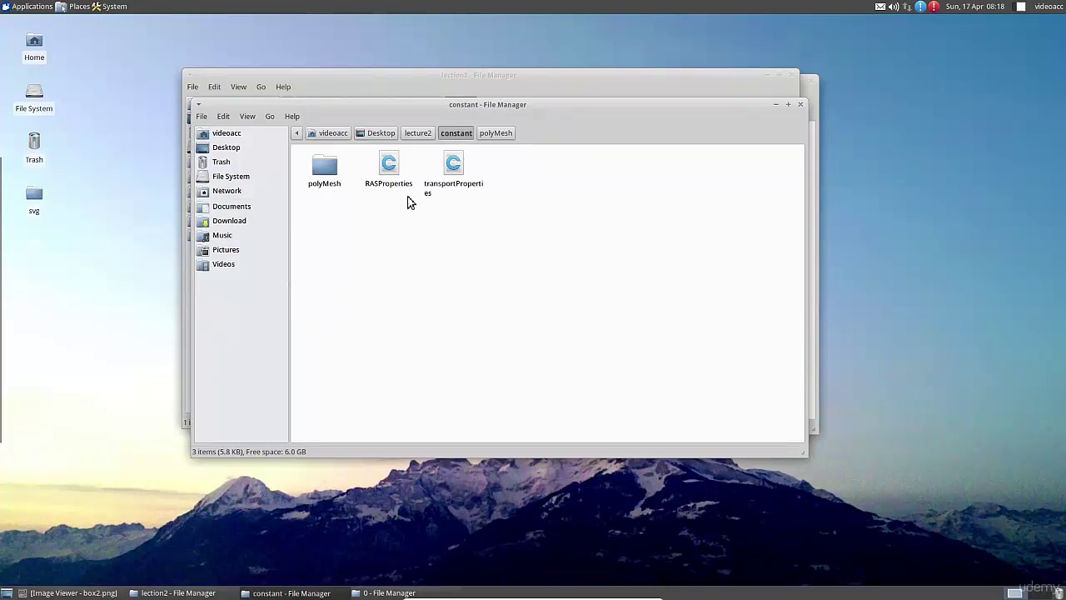
{"action": "double_click", "coordinate": [388, 164]}
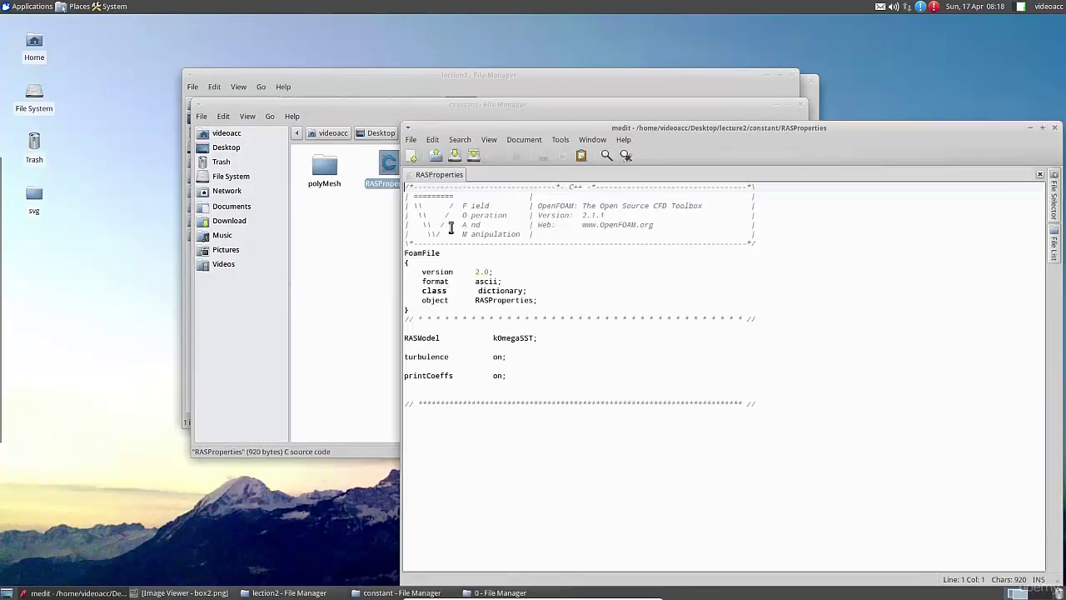
{"action": "left_click_drag", "start_coordinate": [615, 131], "coordinate": [457, 65]}
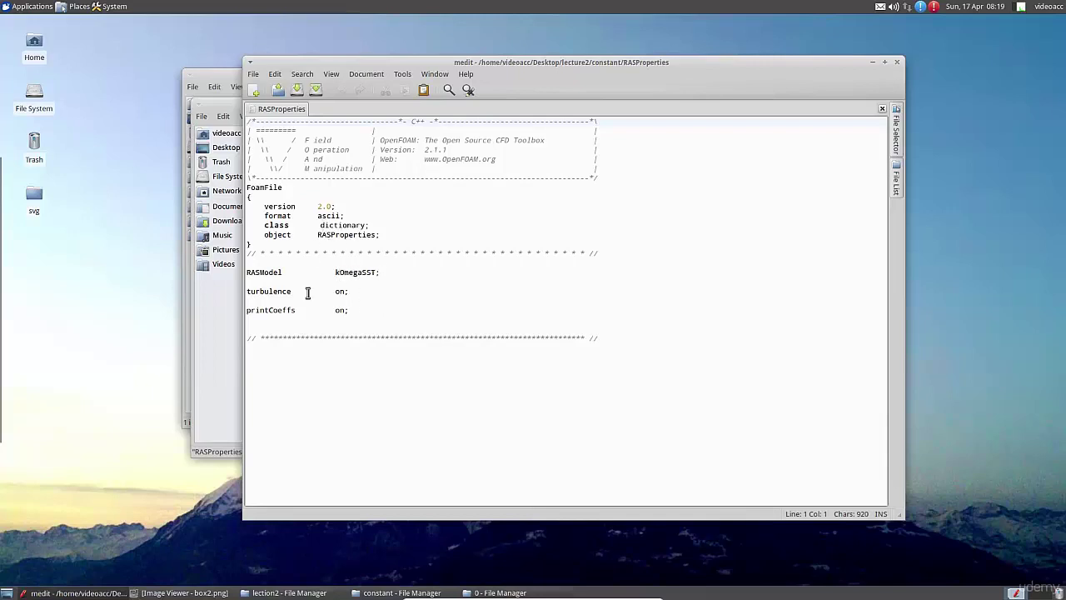
{"action": "left_click_drag", "start_coordinate": [251, 295], "coordinate": [356, 291]}
{"action": "left_click", "coordinate": [350, 291]}
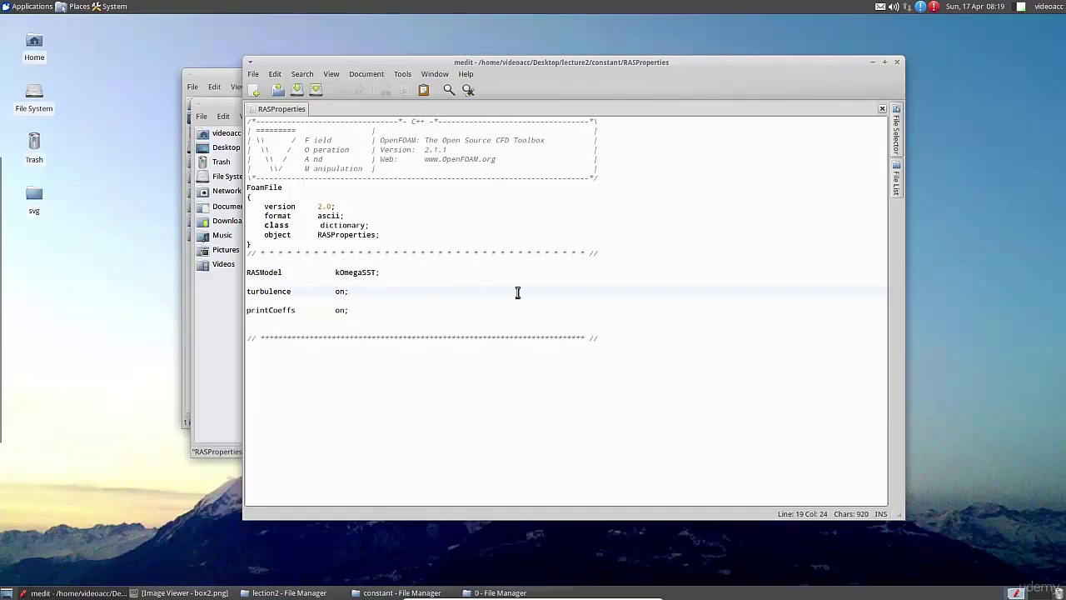
{"action": "left_click", "coordinate": [882, 109]}
Open lecture2's transportProperties in medit.
{"action": "left_click", "coordinate": [882, 108]}
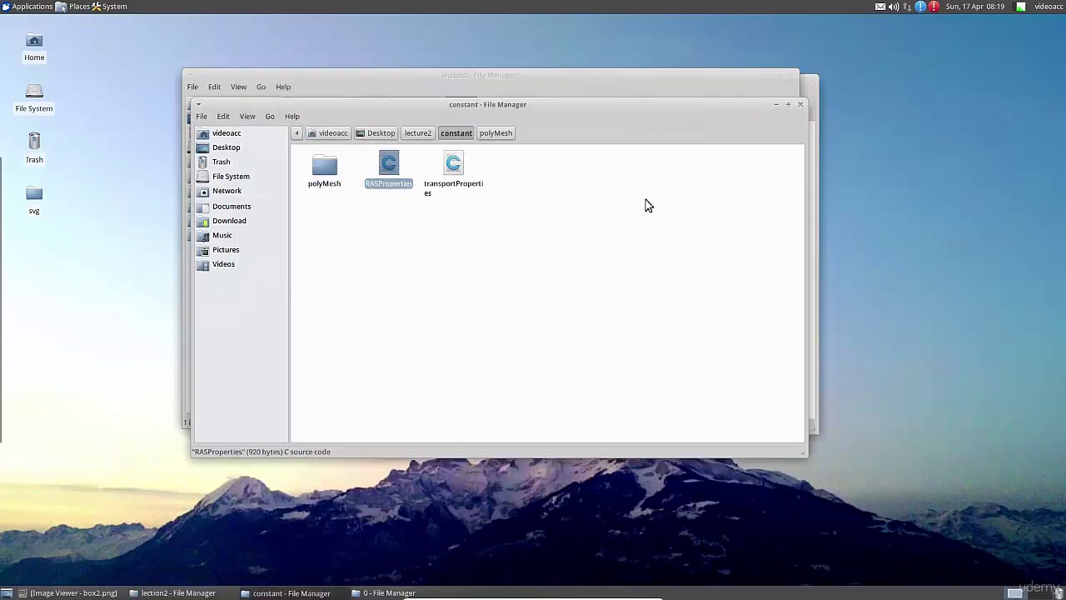
{"action": "double_click", "coordinate": [463, 177]}
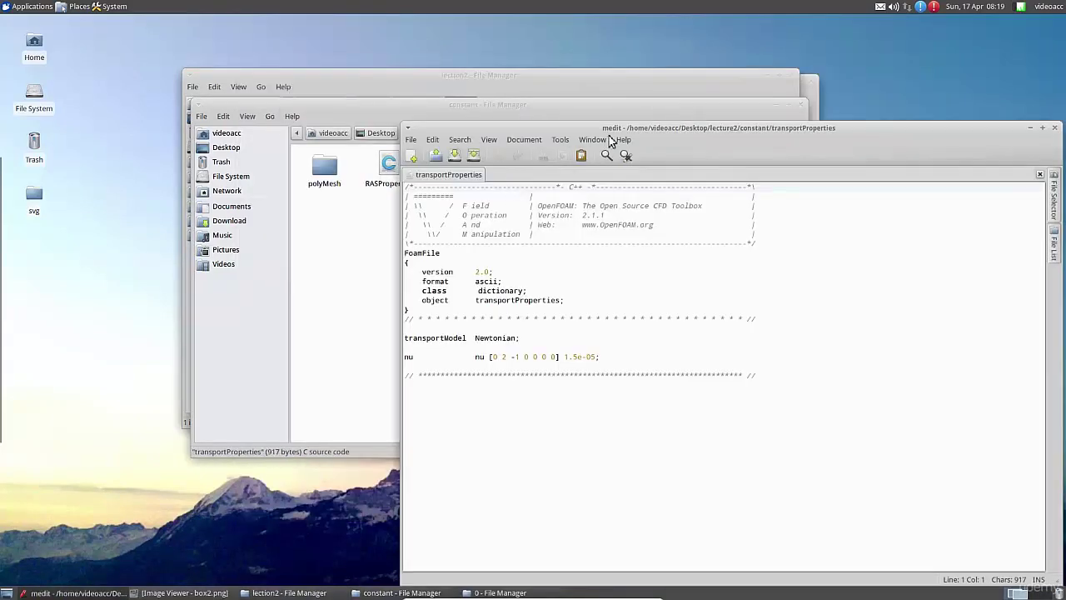
{"action": "left_click_drag", "start_coordinate": [637, 134], "coordinate": [462, 65]}
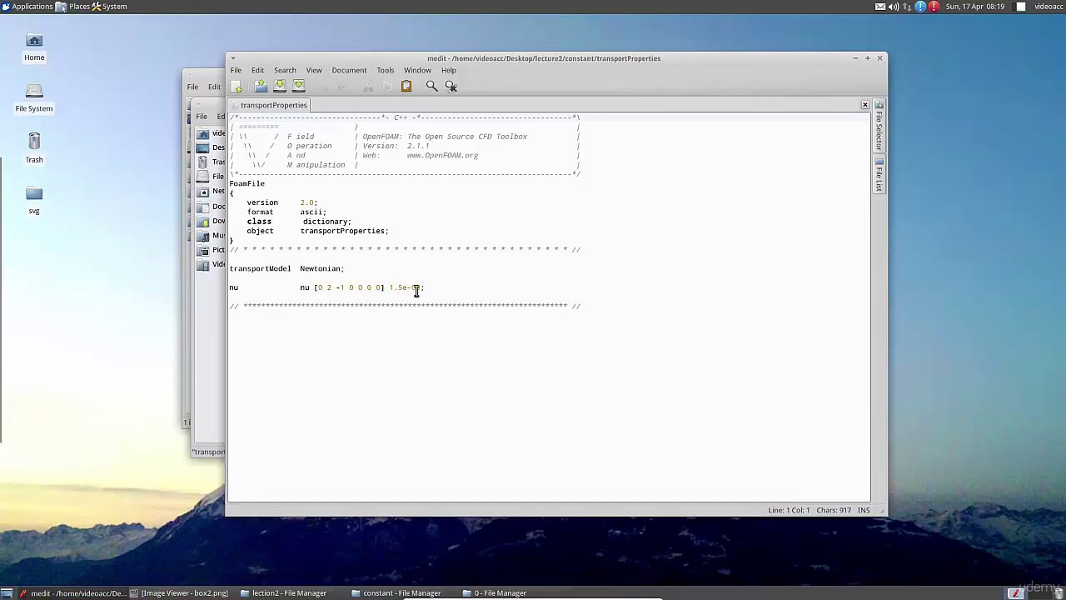
Open the bfs case's transportProperties, compare both Newtonian nu 1.5e-5 files, and close them.
{"action": "left_click", "coordinate": [391, 592]}
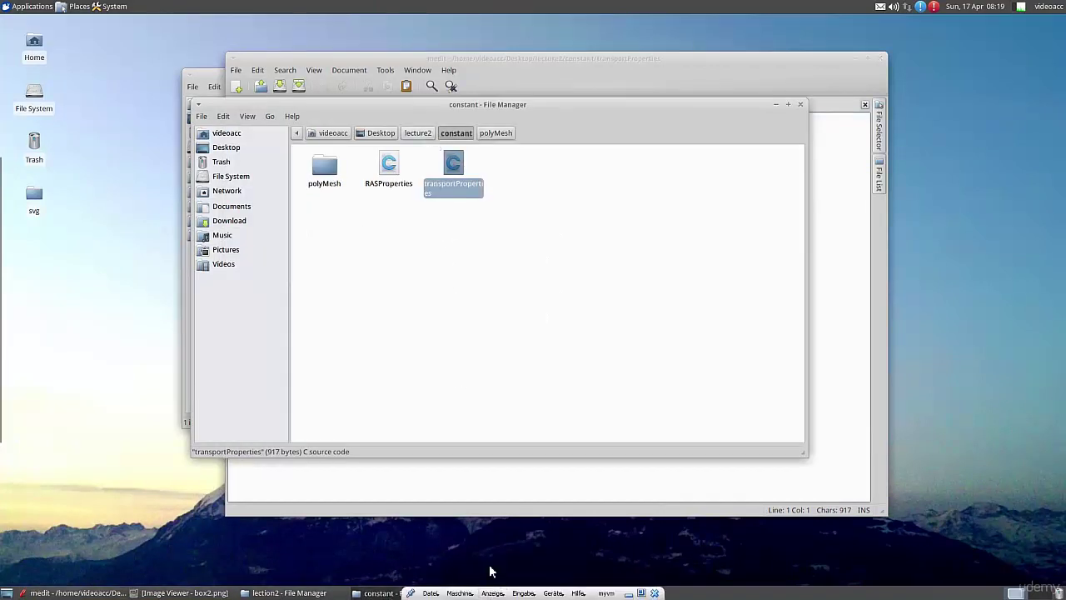
{"action": "left_click", "coordinate": [500, 592]}
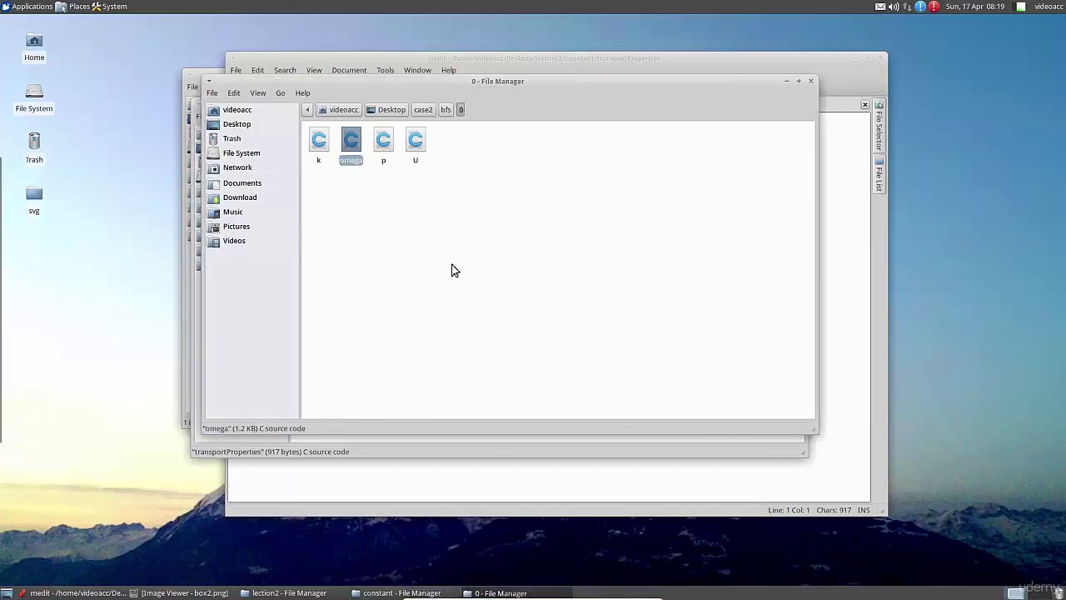
{"action": "left_click", "coordinate": [446, 109]}
{"action": "double_click", "coordinate": [354, 143]}
{"action": "double_click", "coordinate": [464, 143]}
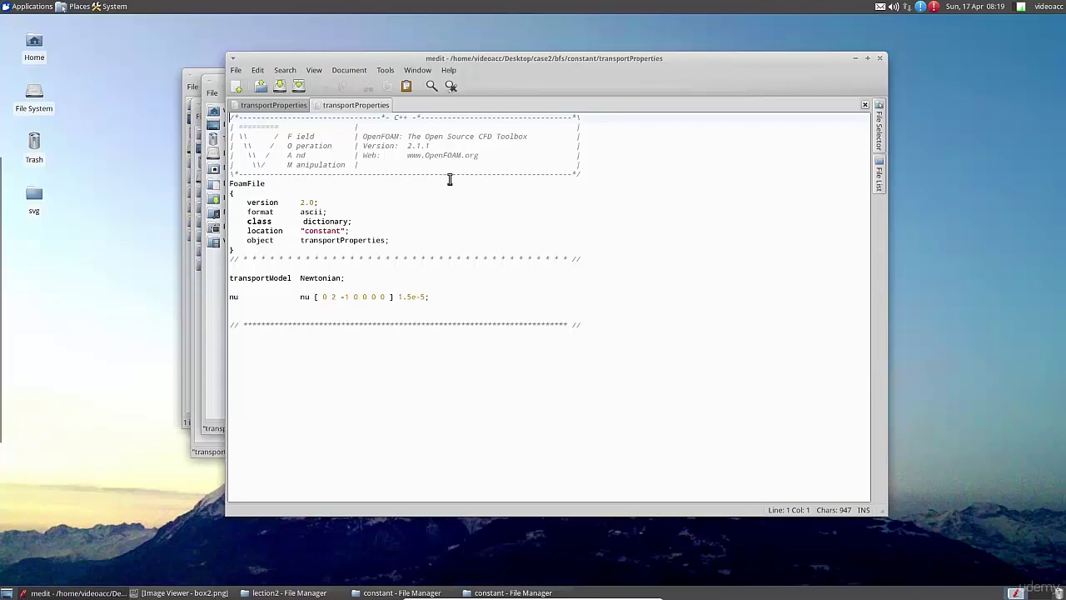
{"action": "left_click", "coordinate": [298, 107]}
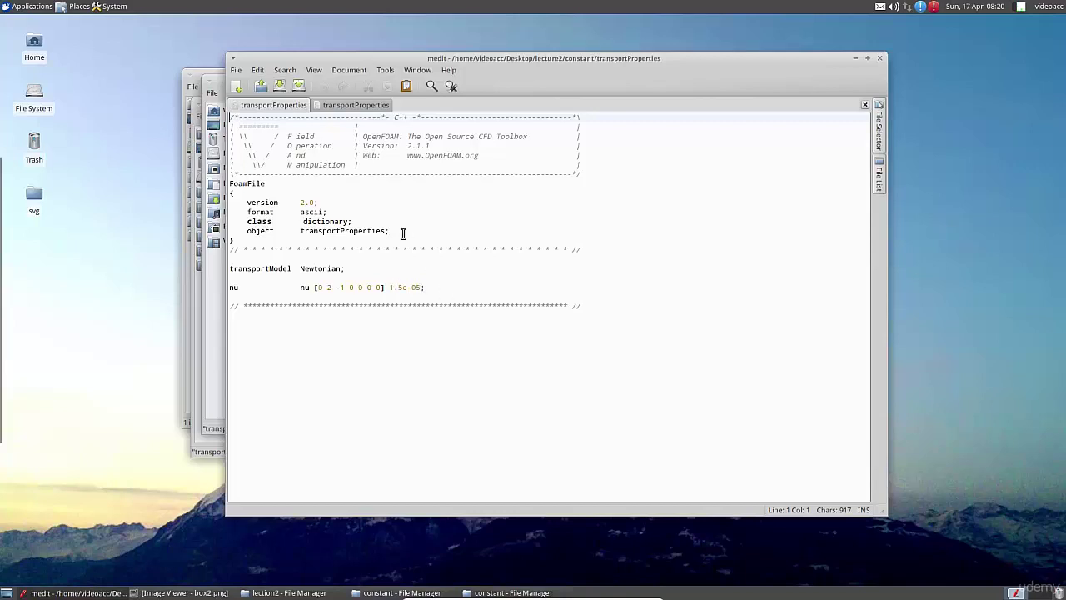
{"action": "left_click", "coordinate": [864, 104]}
{"action": "left_click", "coordinate": [864, 104]}
Close the empty editor and browse to lecture2's system folder.
{"action": "left_click", "coordinate": [880, 58]}
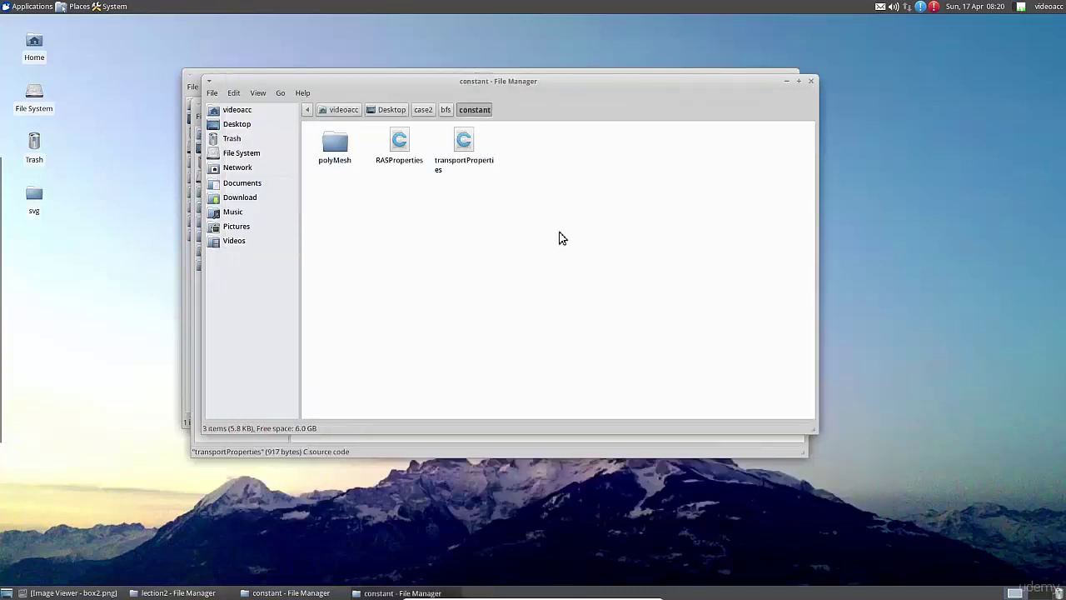
{"action": "left_click", "coordinate": [448, 115]}
{"action": "left_click", "coordinate": [430, 229]}
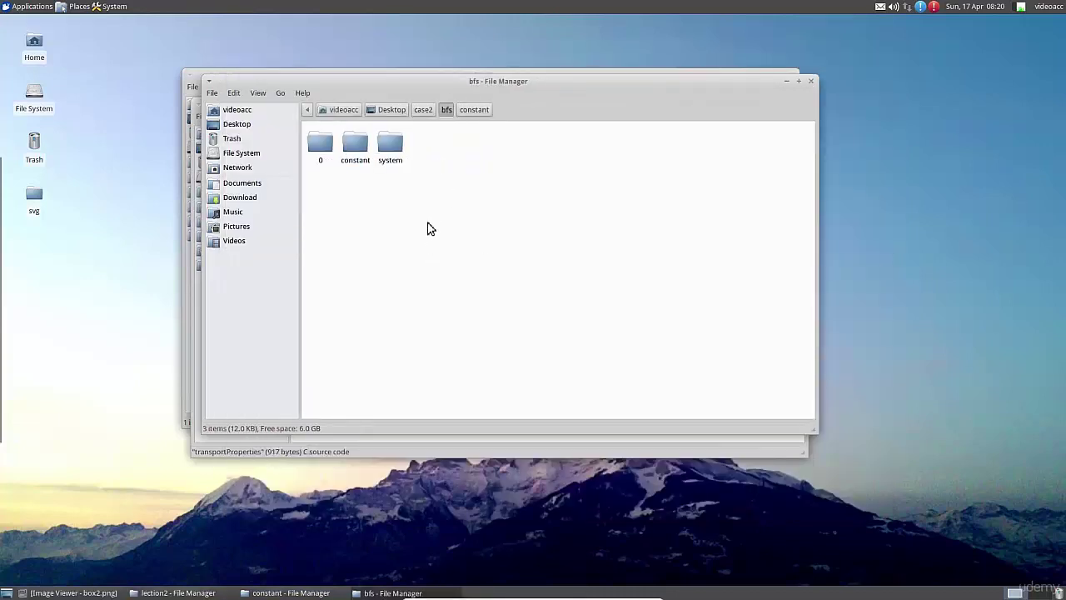
{"action": "key", "text": "alt+Tab"}
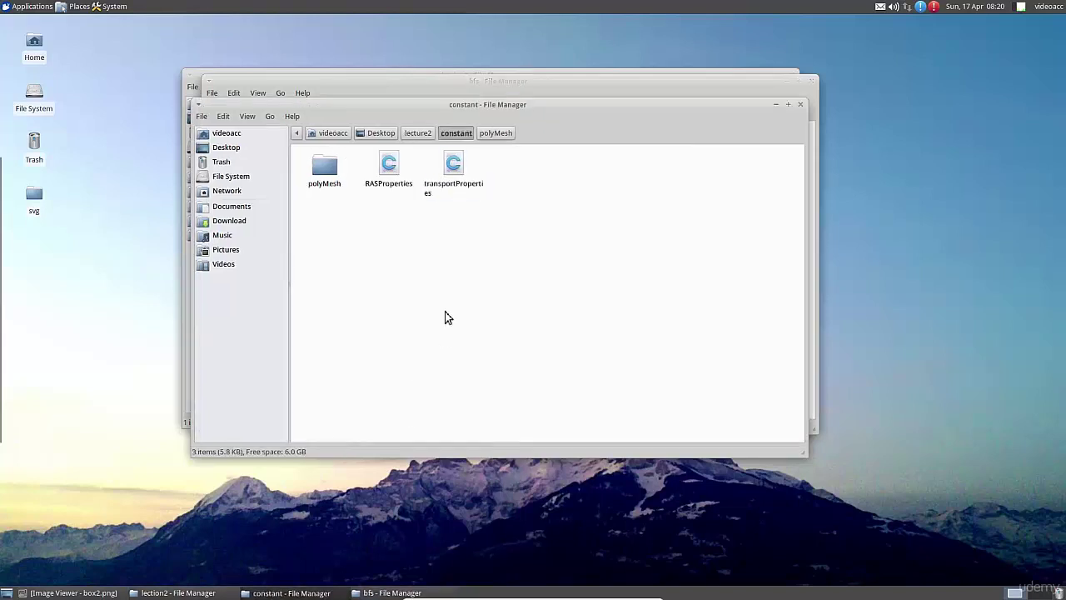
{"action": "left_click", "coordinate": [495, 134]}
{"action": "left_click", "coordinate": [418, 134]}
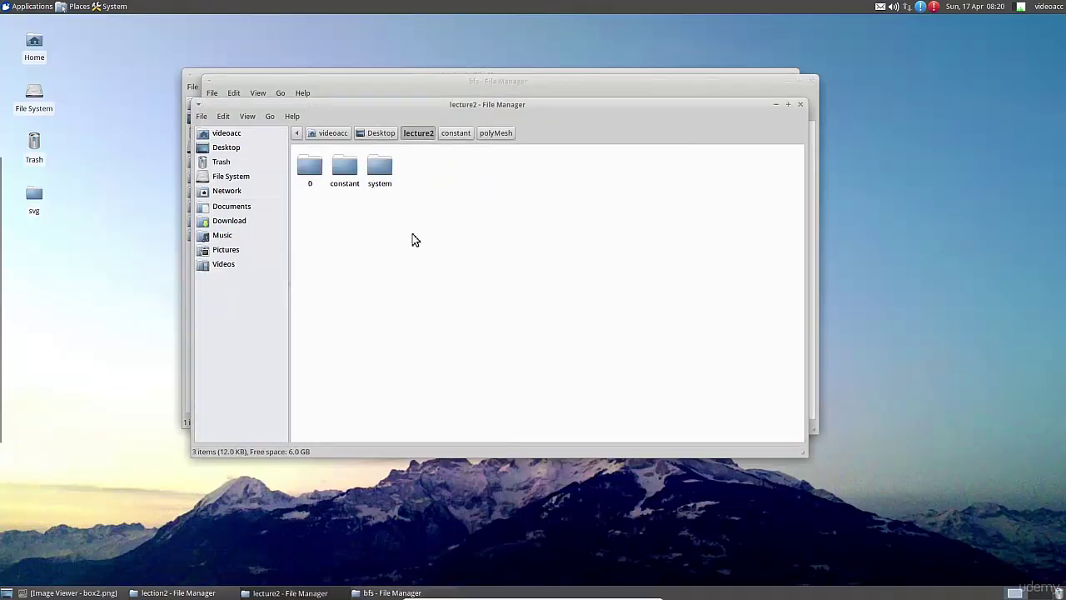
{"action": "double_click", "coordinate": [386, 174]}
Review lecture2's fvSolution and fvSchemes in medit, then close them and the editor.
{"action": "double_click", "coordinate": [398, 167]}
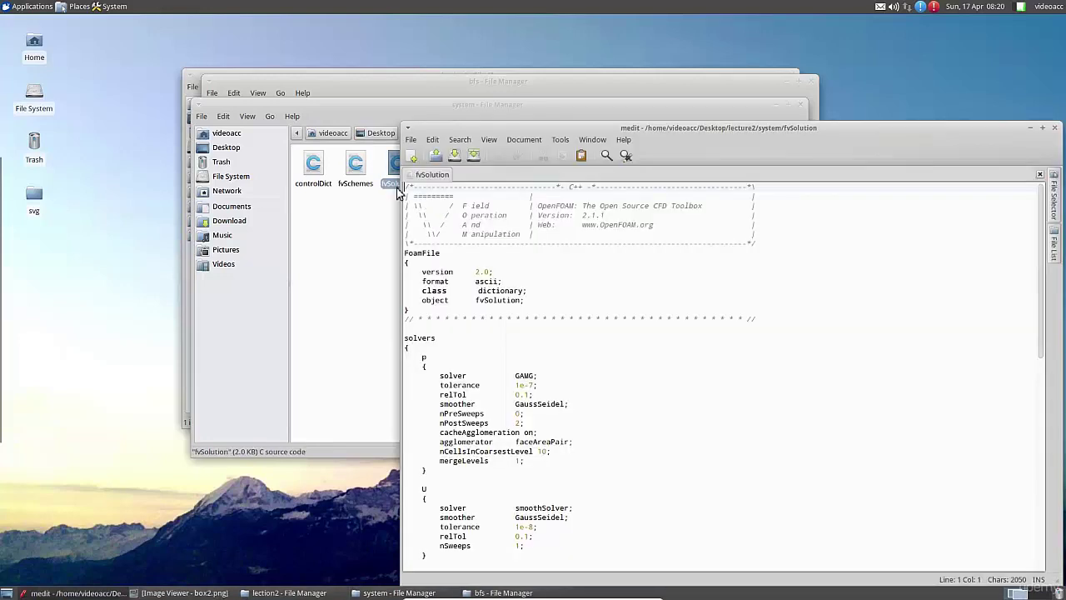
{"action": "double_click", "coordinate": [356, 167]}
{"action": "left_click_drag", "start_coordinate": [638, 130], "coordinate": [545, 94]}
{"action": "scroll", "coordinate": [495, 250], "scroll_direction": "down", "scroll_amount": 5}
{"action": "scroll", "coordinate": [495, 249], "scroll_direction": "up", "scroll_amount": 5}
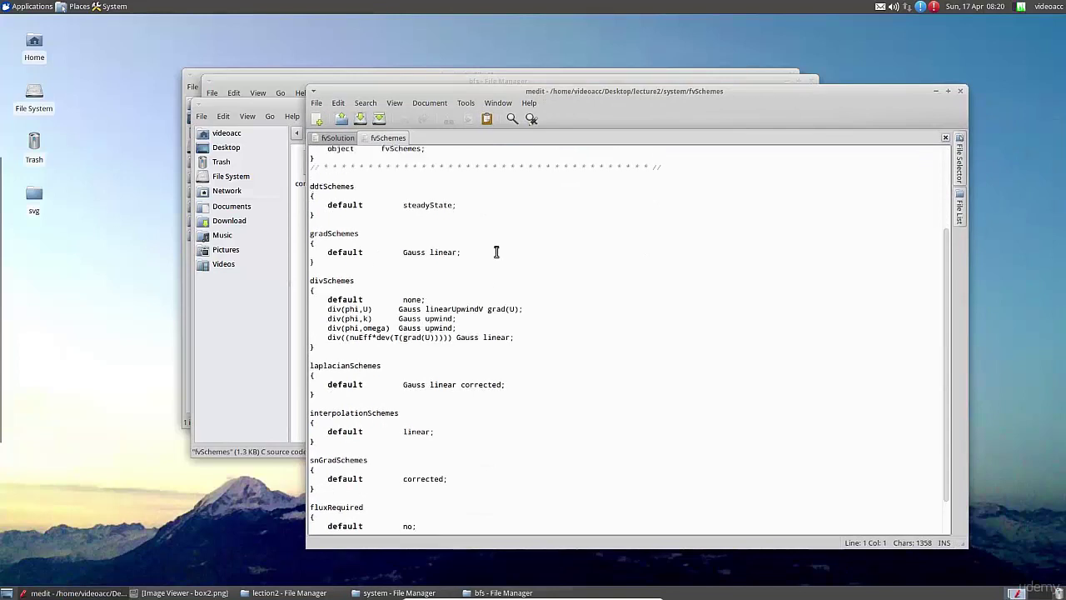
{"action": "left_click", "coordinate": [357, 138]}
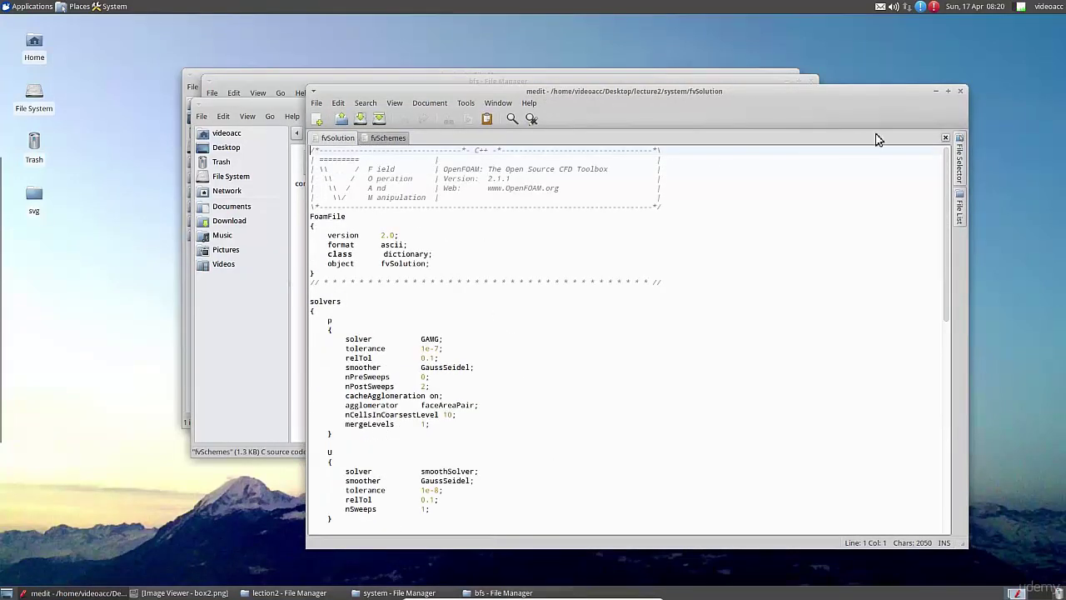
{"action": "left_click", "coordinate": [945, 137]}
{"action": "left_click", "coordinate": [946, 137]}
{"action": "left_click", "coordinate": [960, 91]}
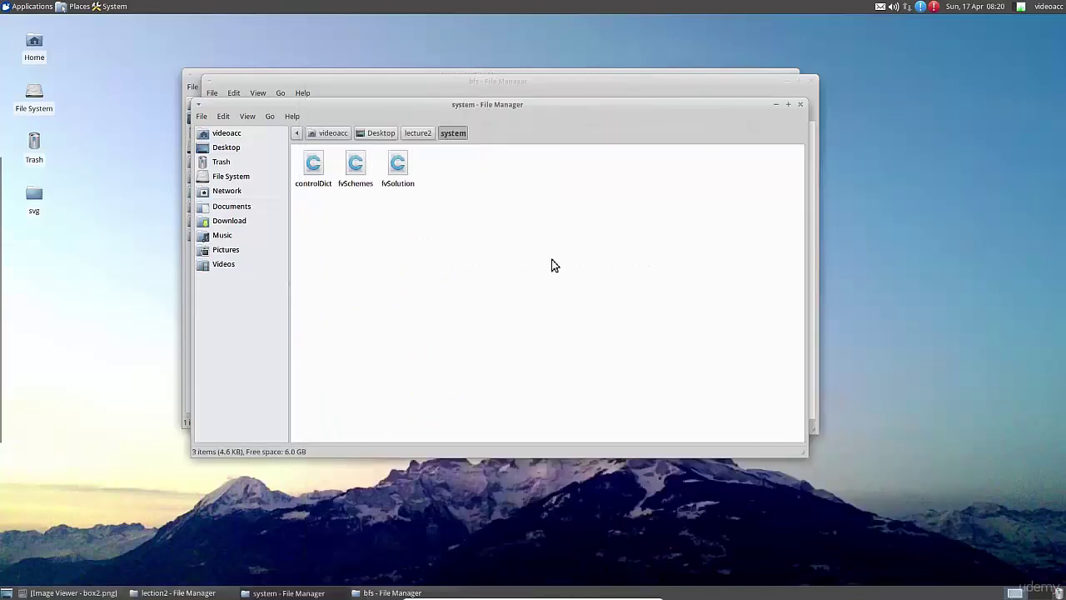
Open lecture2's and the bfs case's controlDict files side by side in medit.
{"action": "double_click", "coordinate": [315, 171]}
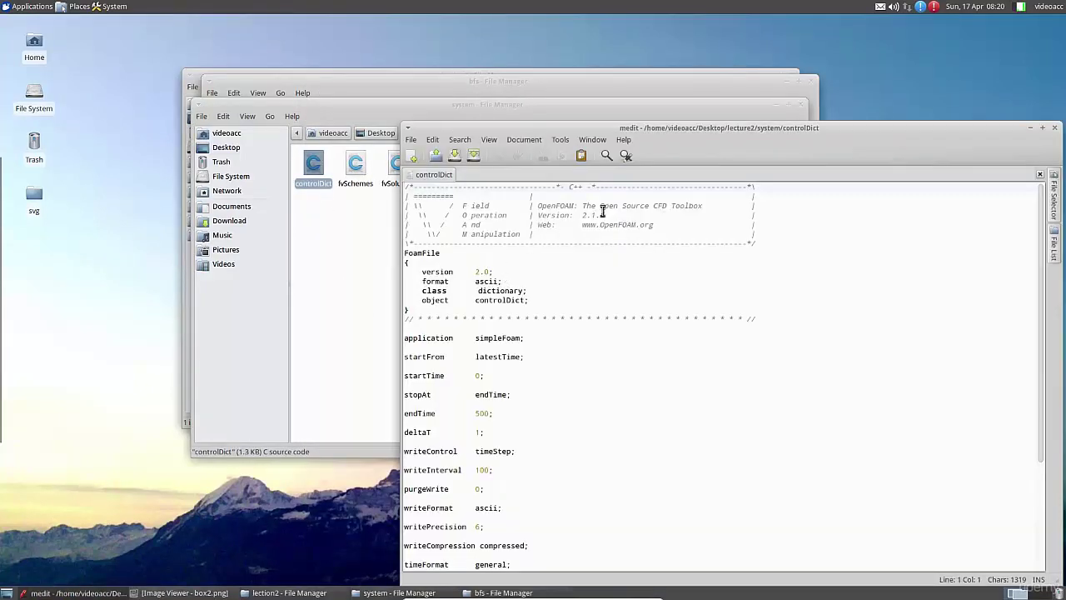
{"action": "left_click_drag", "start_coordinate": [662, 131], "coordinate": [491, 72]}
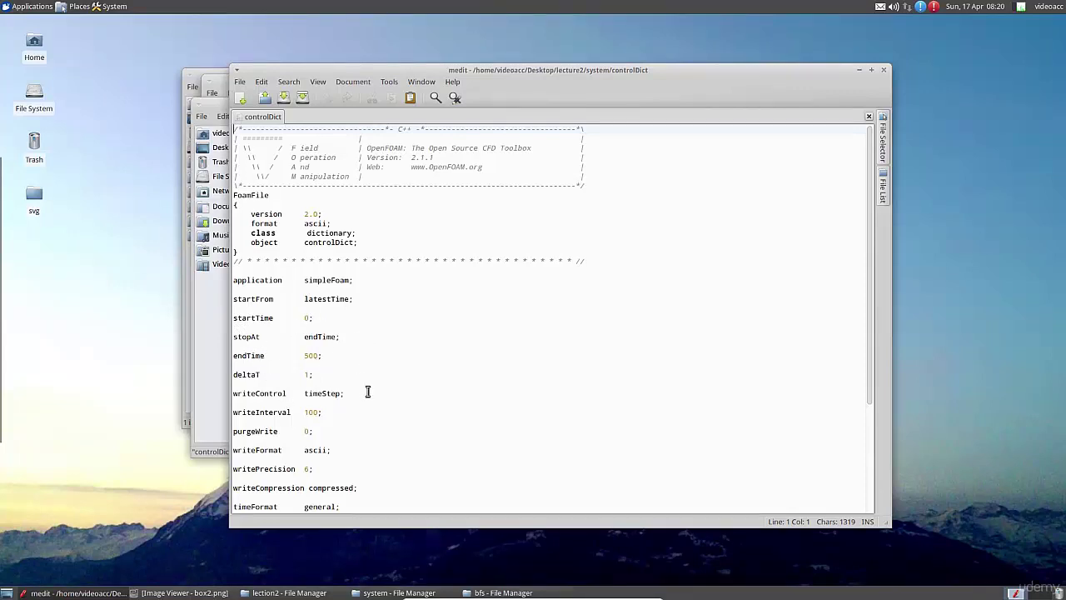
{"action": "left_click", "coordinate": [479, 586]}
{"action": "double_click", "coordinate": [398, 145]}
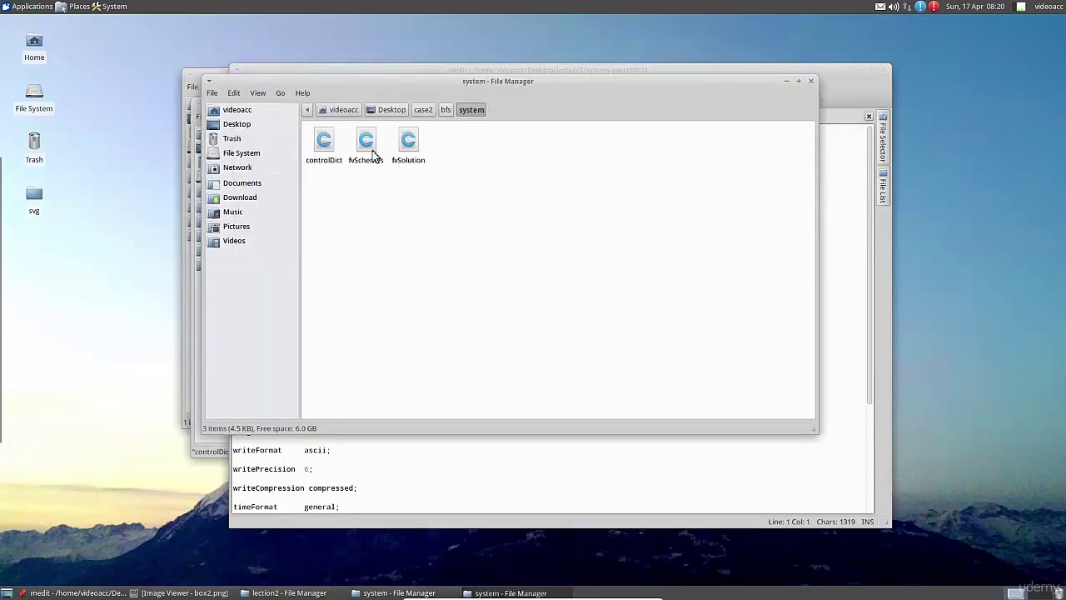
{"action": "double_click", "coordinate": [323, 143]}
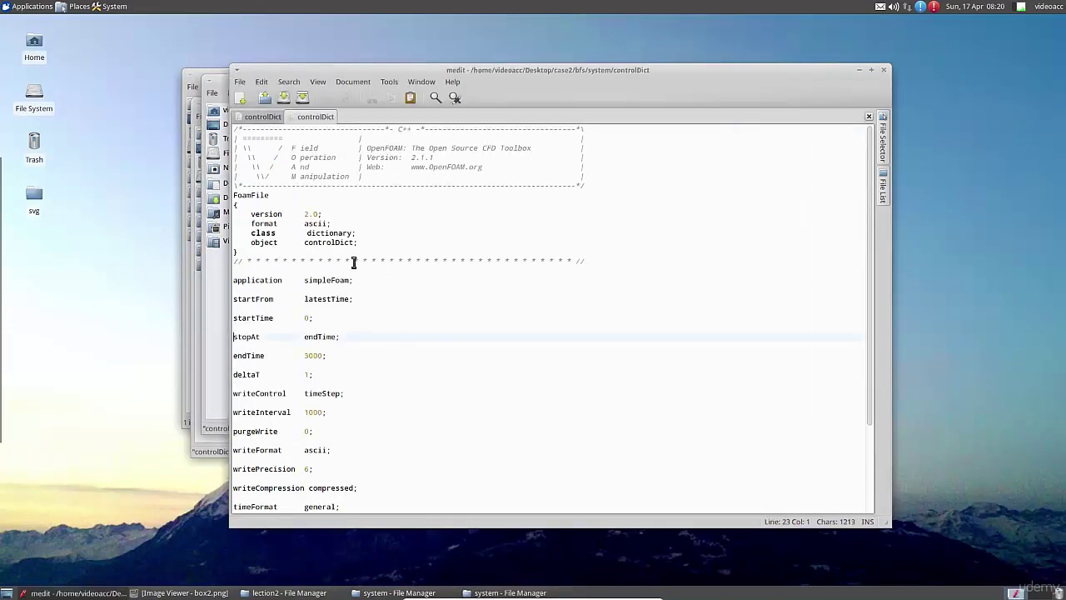
{"action": "left_click", "coordinate": [263, 118]}
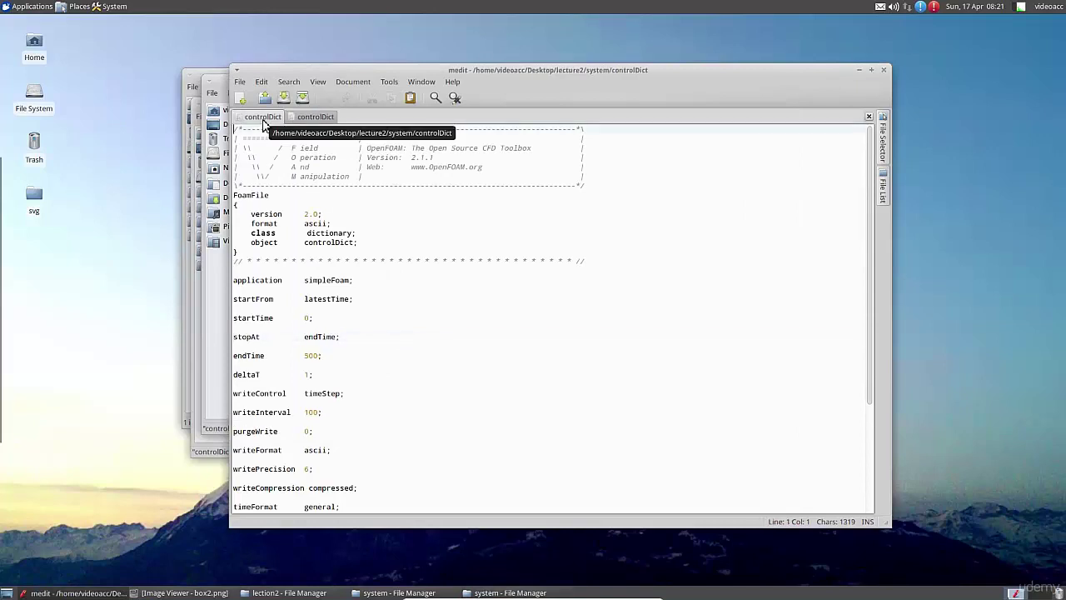
Set lecture2's endTime to 3000 and writeInterval to 1000, matching case2/bfs.
{"action": "double_click", "coordinate": [306, 355]}
{"action": "type", "text": "3000"}
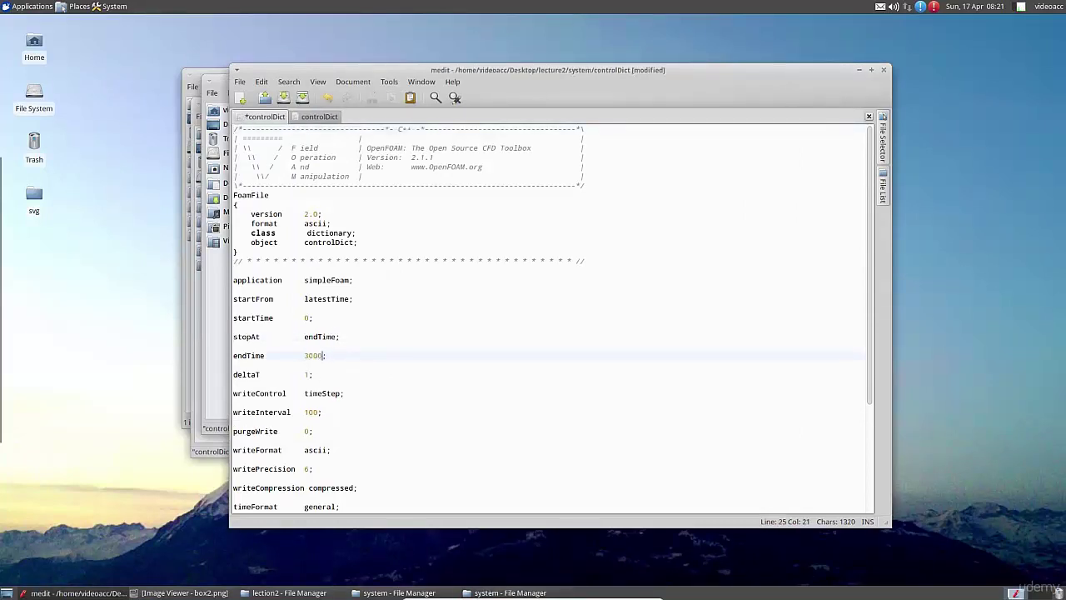
{"action": "left_click", "coordinate": [315, 119]}
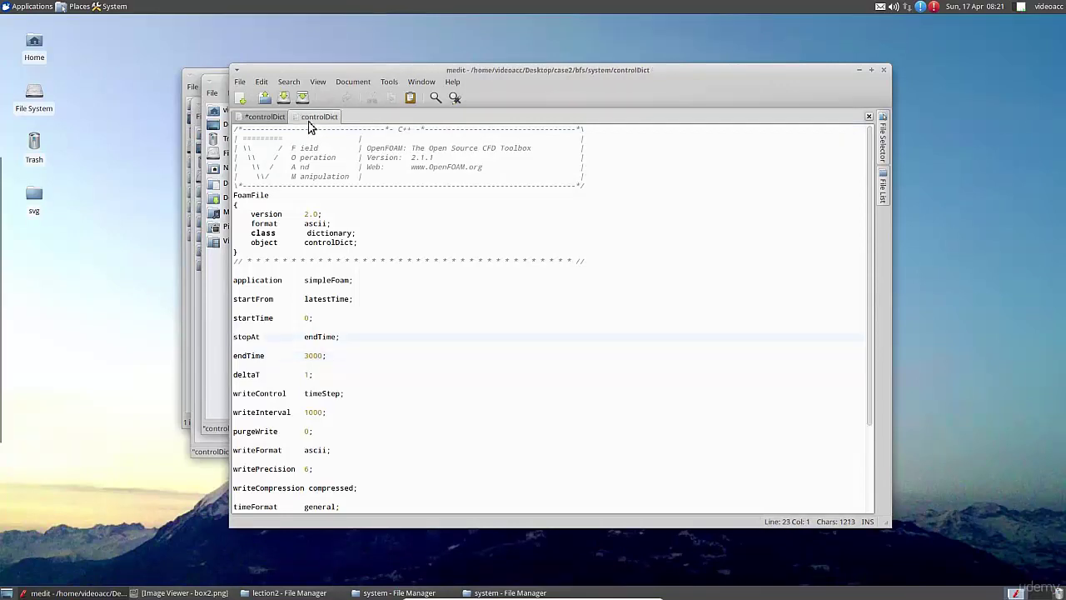
{"action": "left_click", "coordinate": [263, 119]}
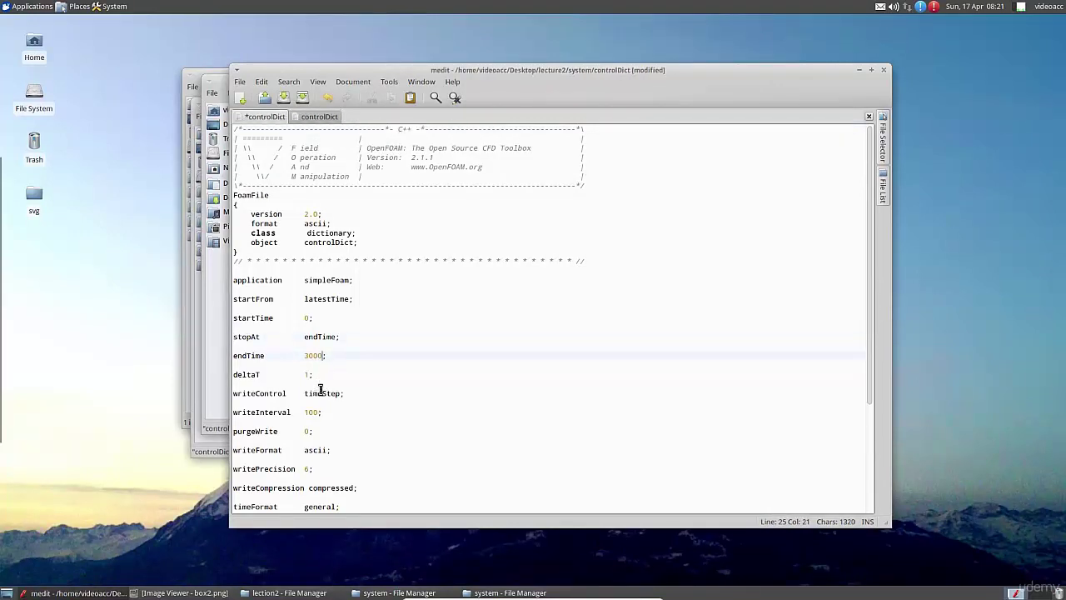
{"action": "left_click", "coordinate": [313, 123]}
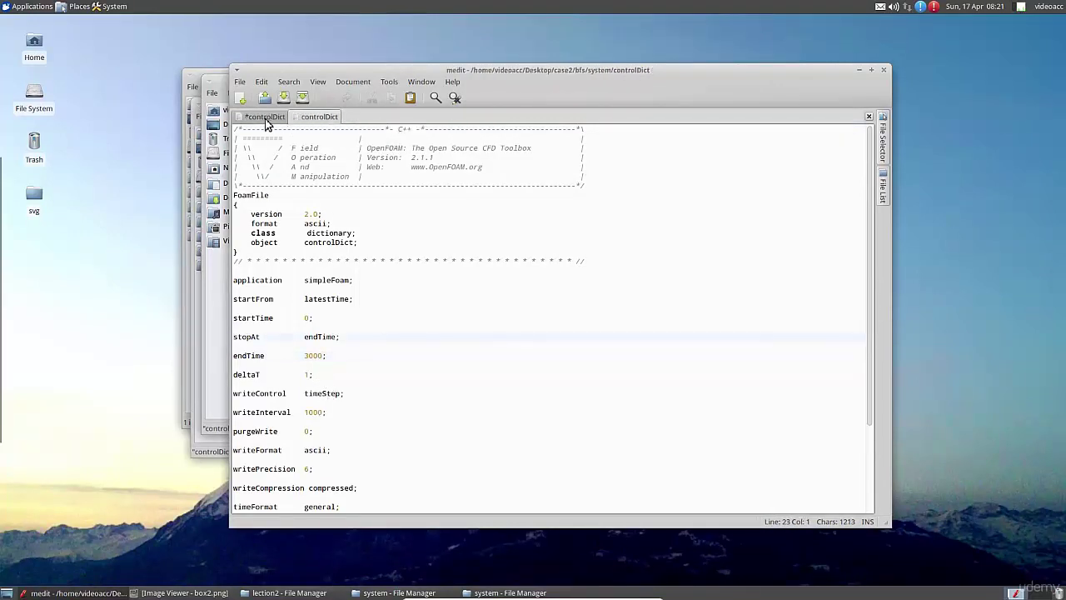
{"action": "left_click", "coordinate": [267, 121]}
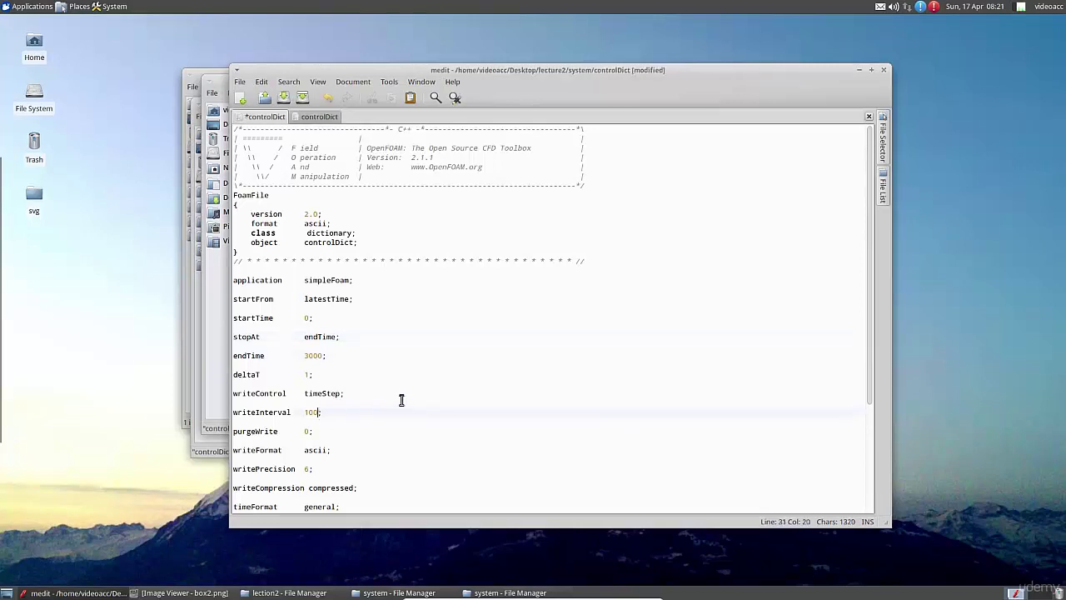
{"action": "type", "text": "0"}
Delete the four #include lines to empty the functions block, then save the controlDict.
{"action": "scroll", "coordinate": [333, 400], "scroll_direction": "down", "scroll_amount": 3}
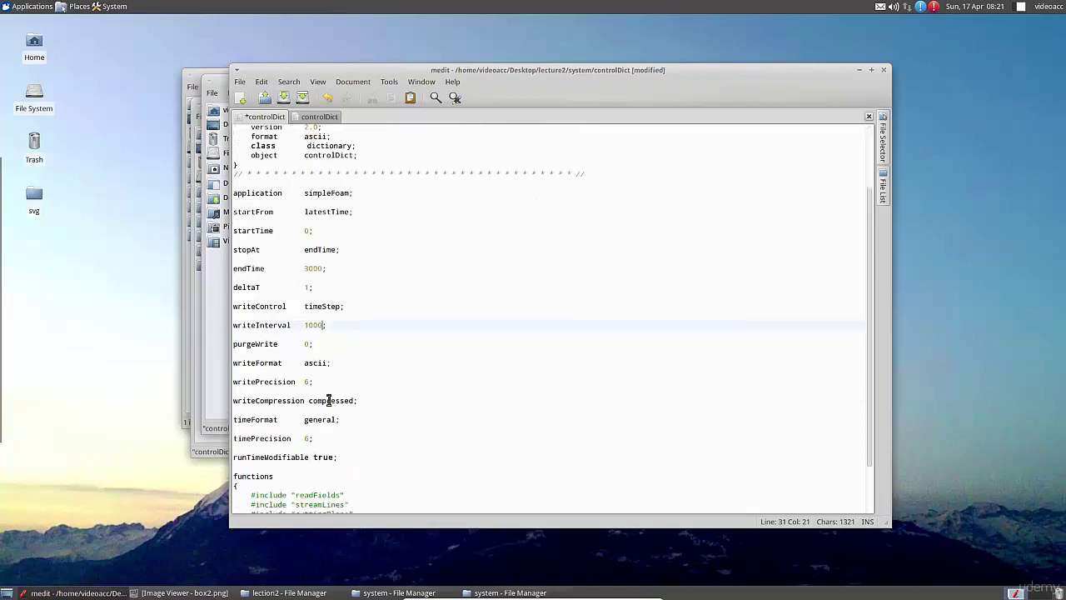
{"action": "scroll", "coordinate": [333, 398], "scroll_direction": "down", "scroll_amount": 1}
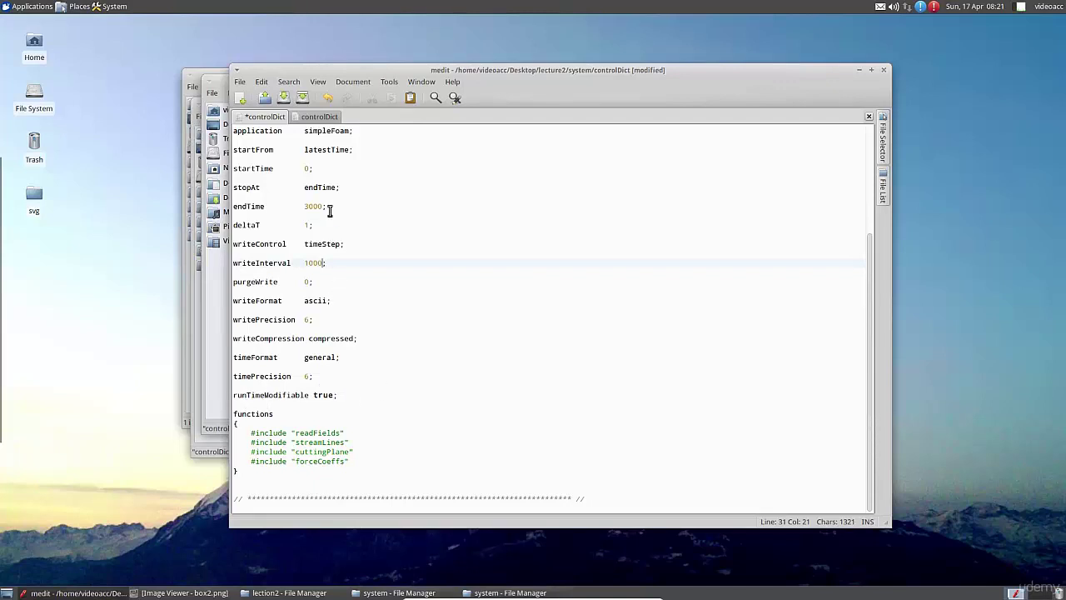
{"action": "left_click", "coordinate": [321, 118]}
{"action": "scroll", "coordinate": [311, 210], "scroll_direction": "down", "scroll_amount": 2}
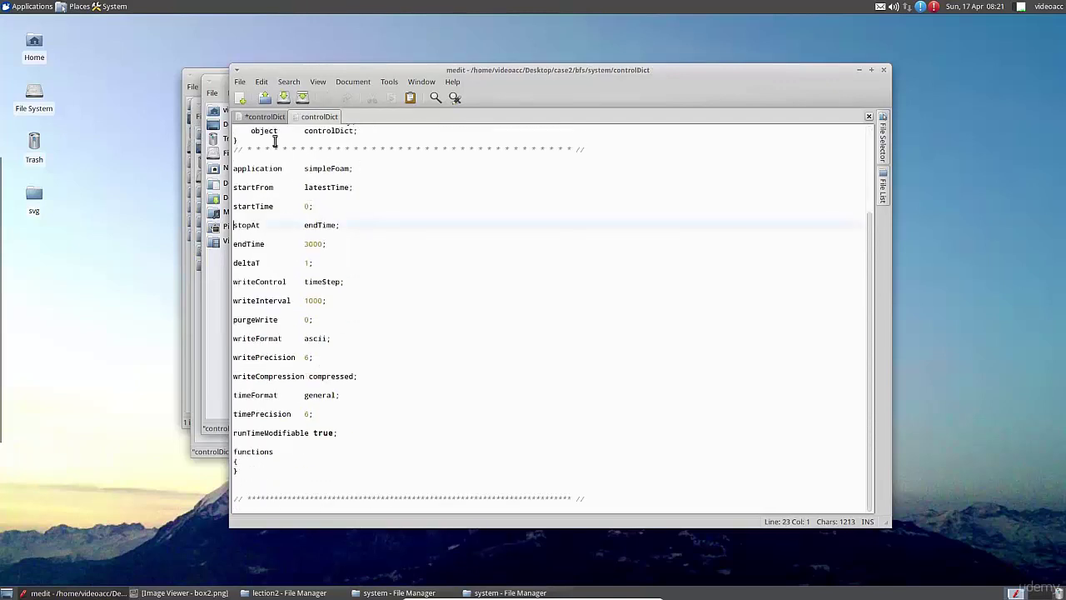
{"action": "left_click", "coordinate": [266, 118]}
{"action": "left_click", "coordinate": [252, 435]}
{"action": "left_click_drag", "start_coordinate": [251, 435], "coordinate": [383, 459]}
{"action": "key", "text": "BackSpace"}
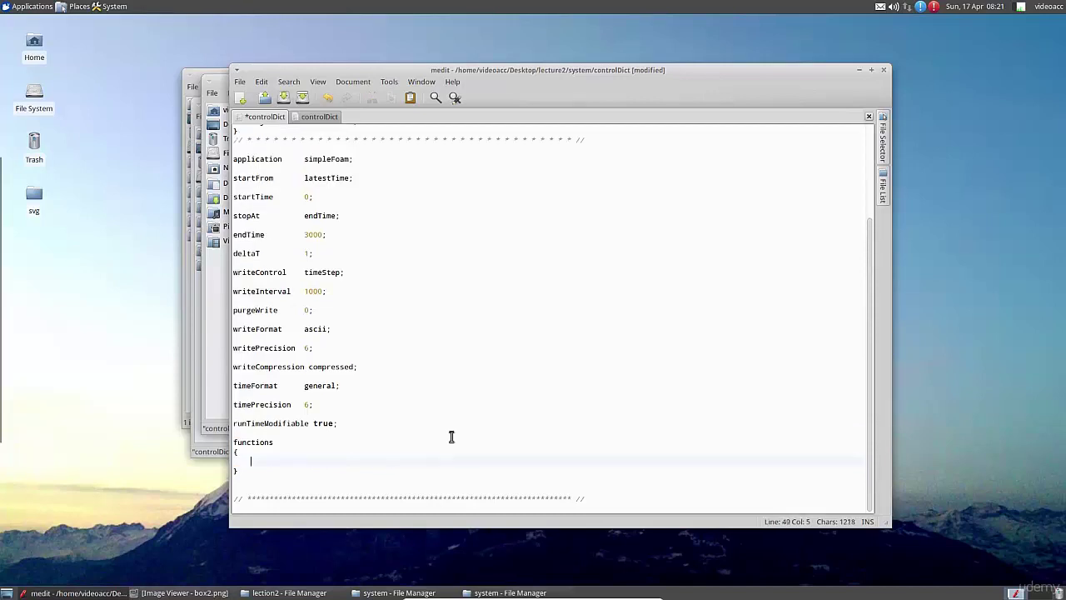
{"action": "key", "text": "BackSpace"}
{"action": "key", "text": "BackSpace"}
{"action": "key", "text": "BackSpace"}
{"action": "key", "text": "BackSpace"}
{"action": "key", "text": "BackSpace"}
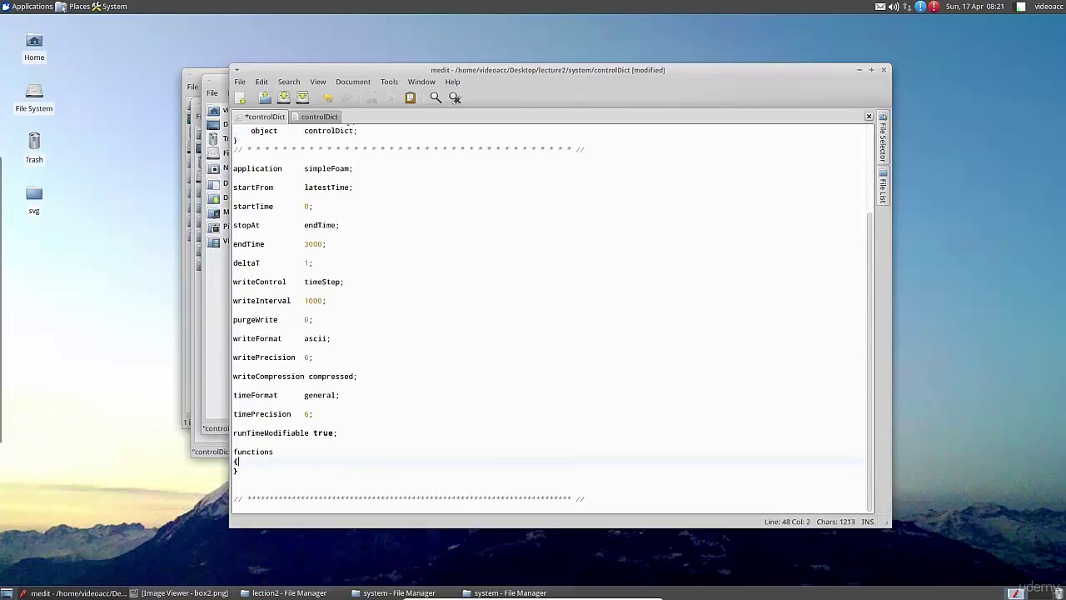
{"action": "left_click", "coordinate": [284, 98]}
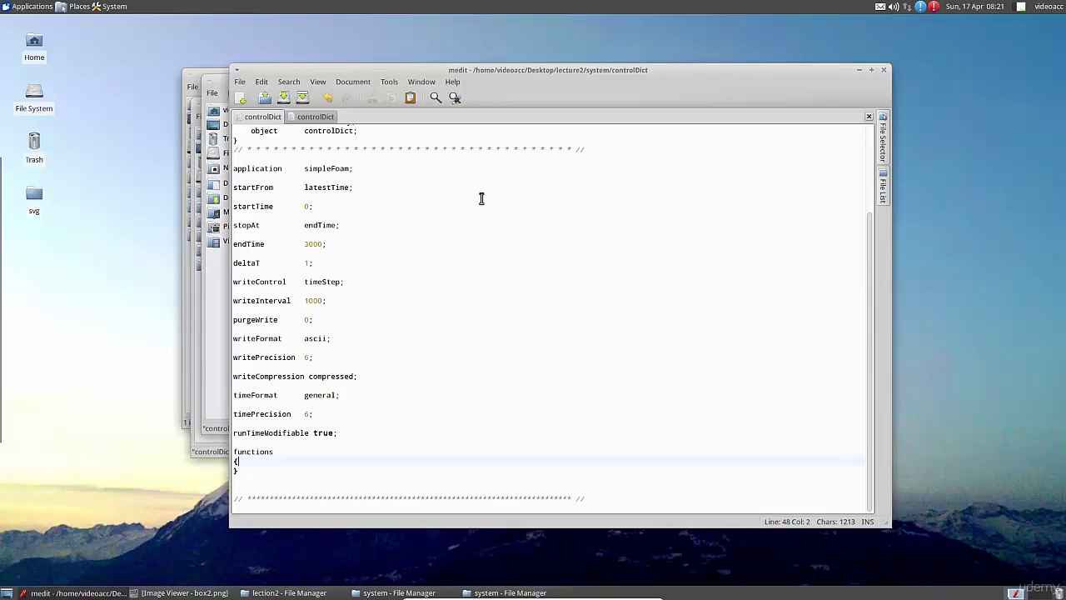
Close the controlDict files, editor and bfs folder window, returning to the lecture2 case folder.
{"action": "left_click", "coordinate": [868, 116]}
{"action": "left_click", "coordinate": [868, 117]}
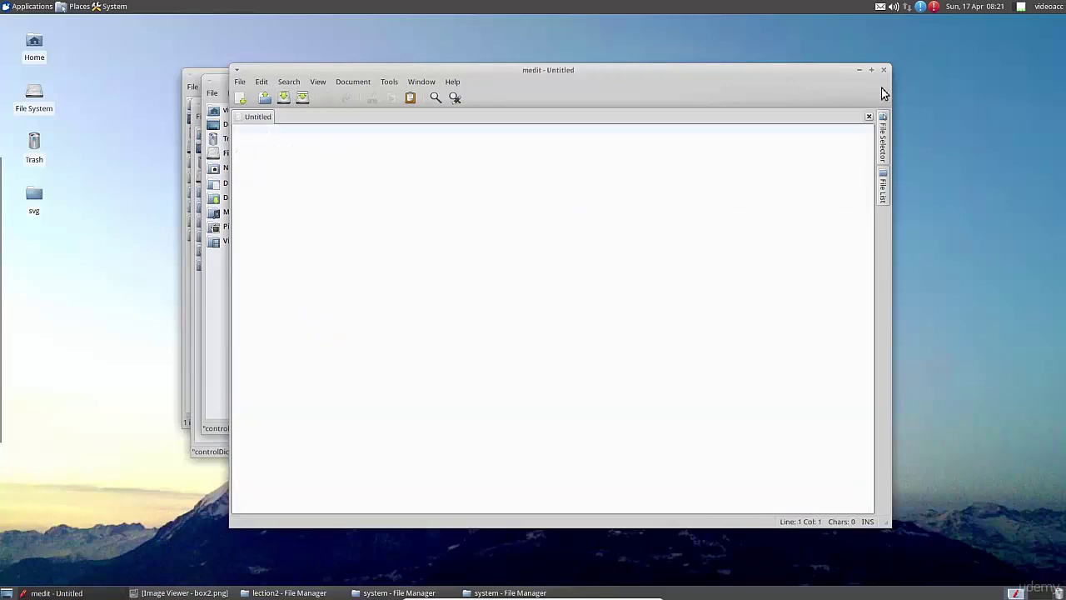
{"action": "left_click", "coordinate": [884, 70]}
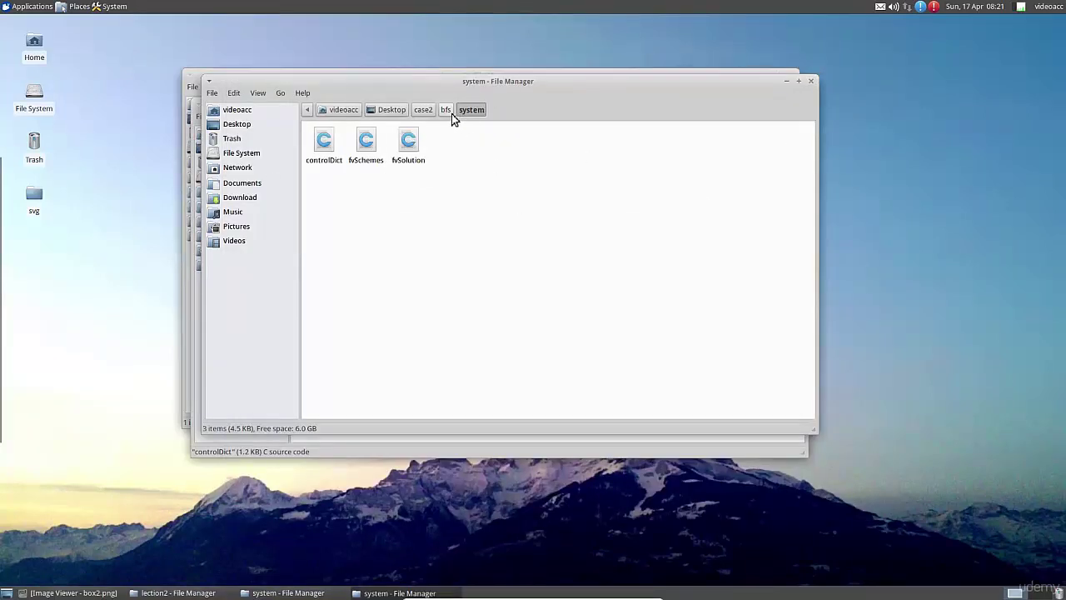
{"action": "left_click", "coordinate": [810, 80]}
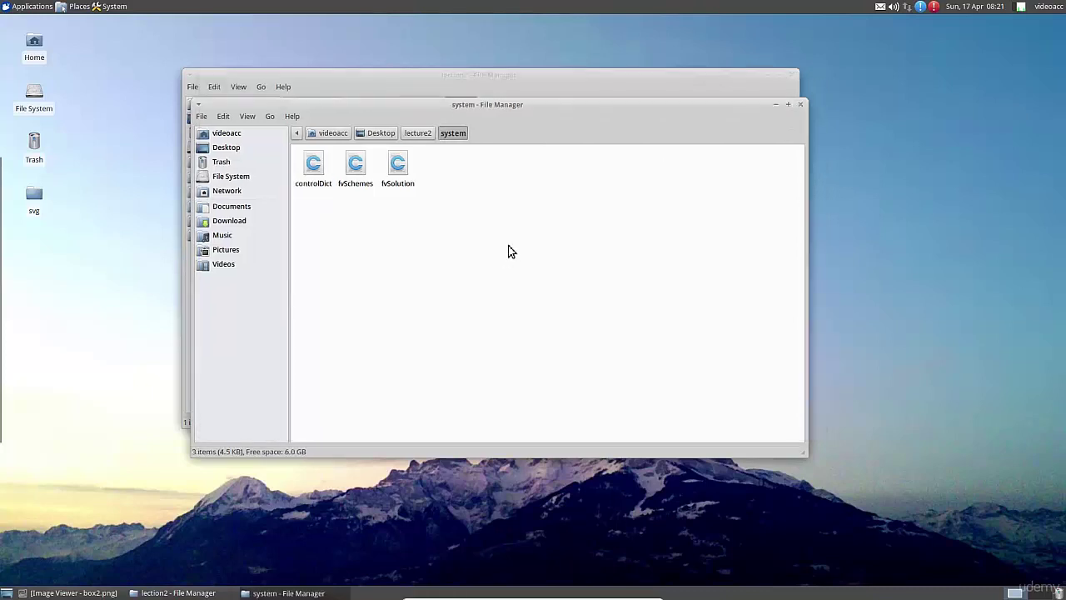
{"action": "left_click", "coordinate": [429, 136]}
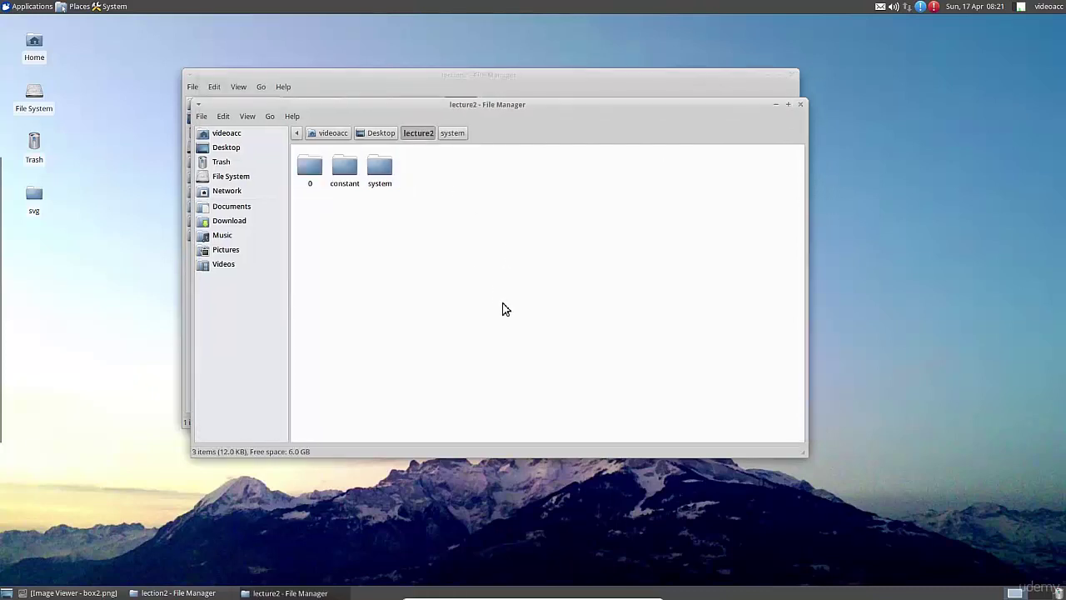
{"action": "key", "text": "ctrl+f"}
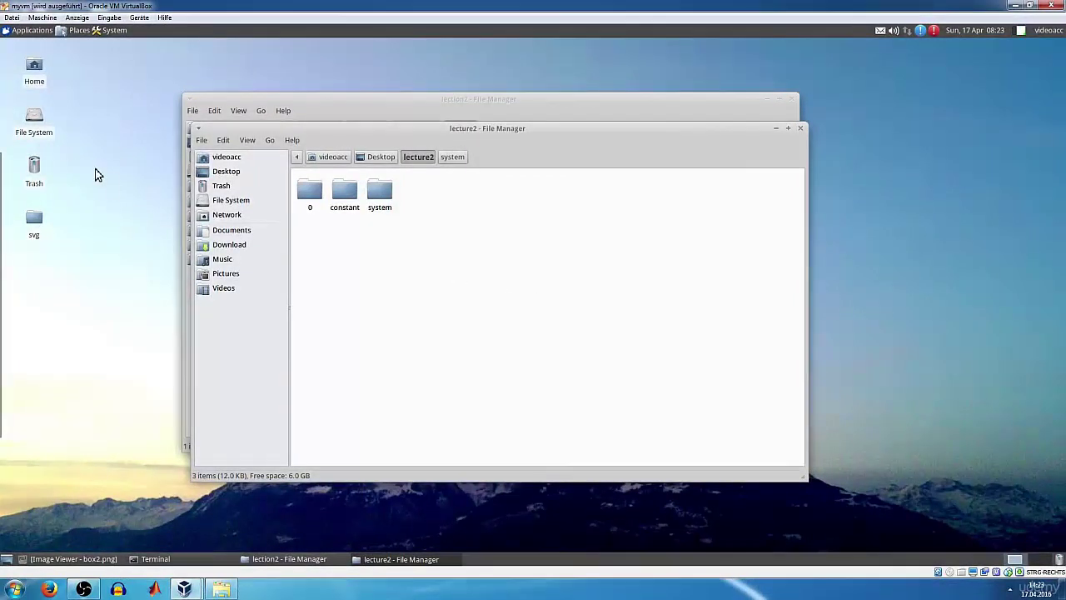
In a terminal, run blockMesh, checkMesh, then foamJob simpleFoam > log.
{"action": "left_click", "coordinate": [154, 559]}
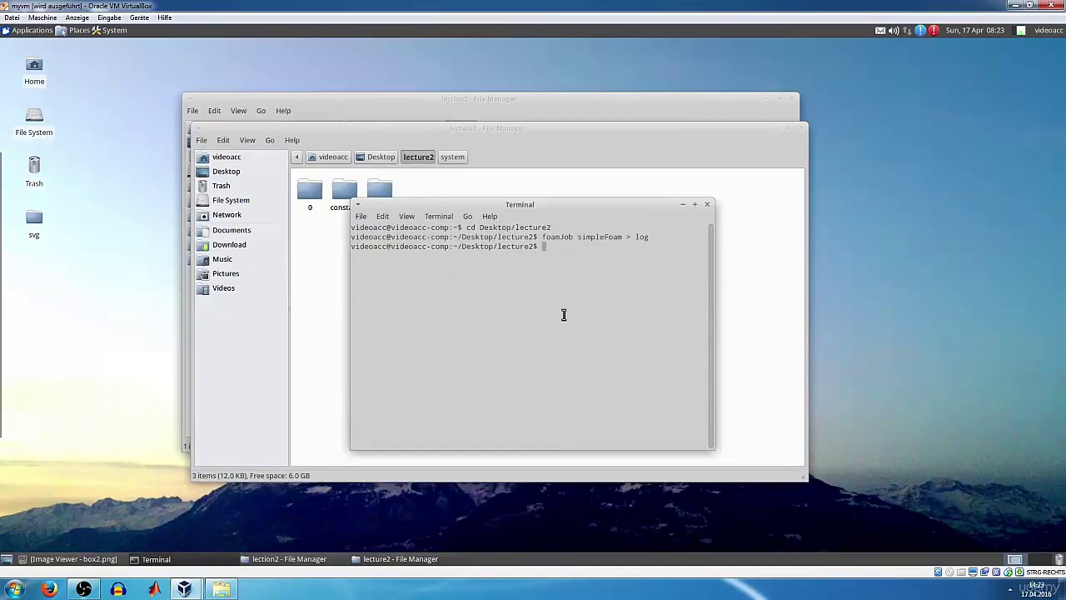
{"action": "type", "text": "blockMesh"}
{"action": "key", "text": "Return"}
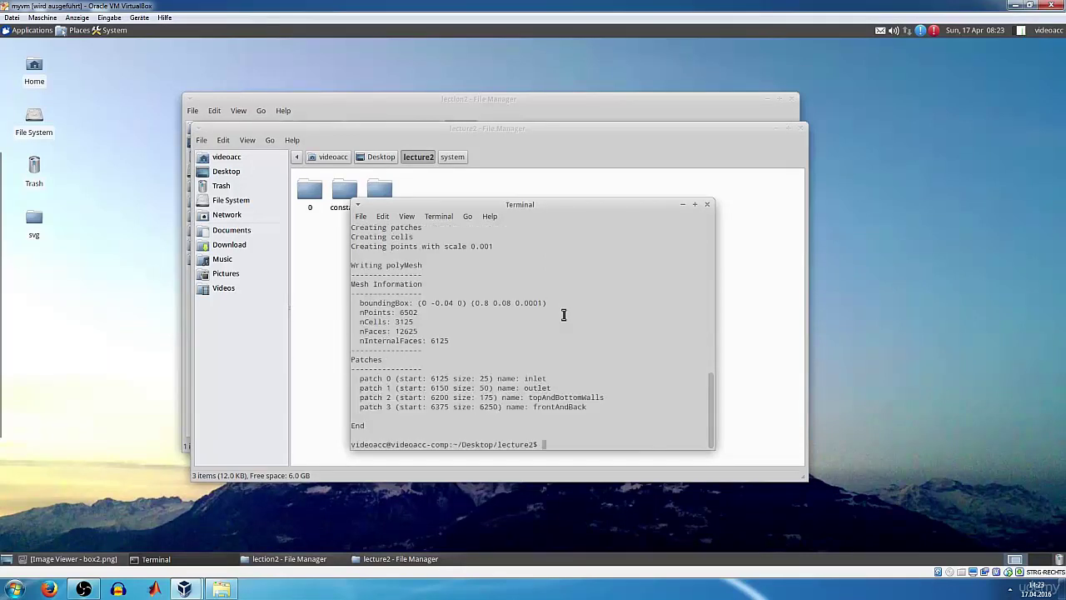
{"action": "type", "text": "checkMesh"}
{"action": "key", "text": "Return"}
{"action": "key", "text": "Up"}
{"action": "key", "text": "Up"}
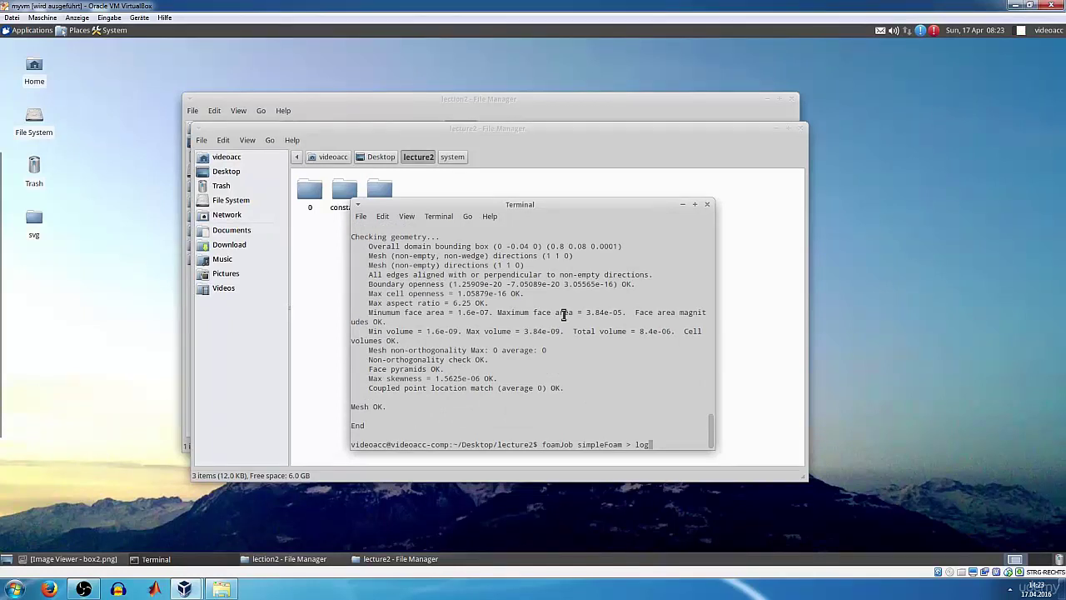
{"action": "key", "text": "Return"}
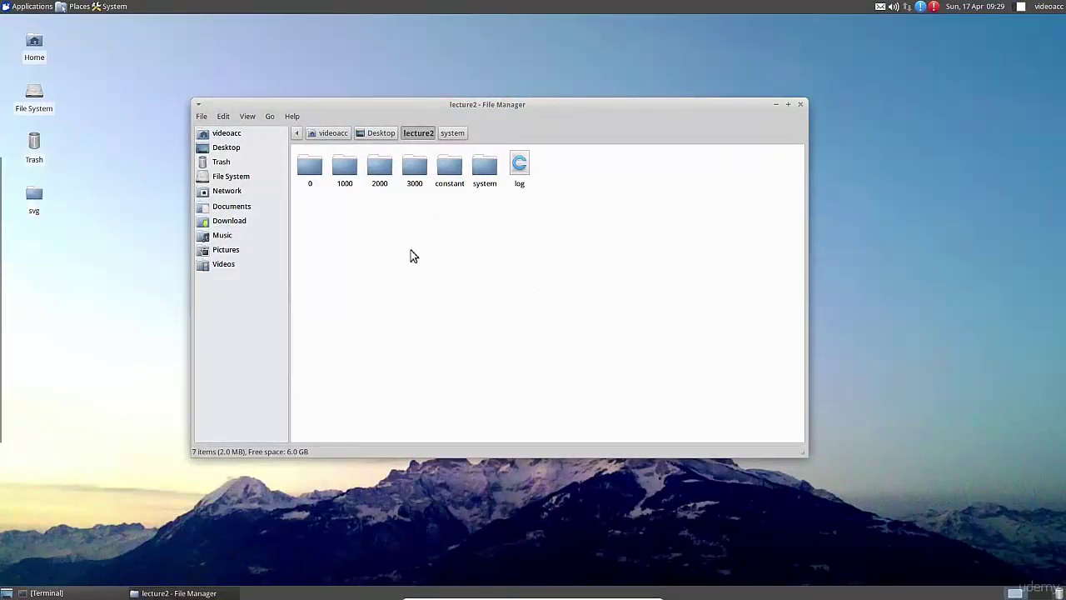
Run foamLog on the solver log to produce XY files for k, omega, p, Ux and Uy.
{"action": "left_click", "coordinate": [72, 592]}
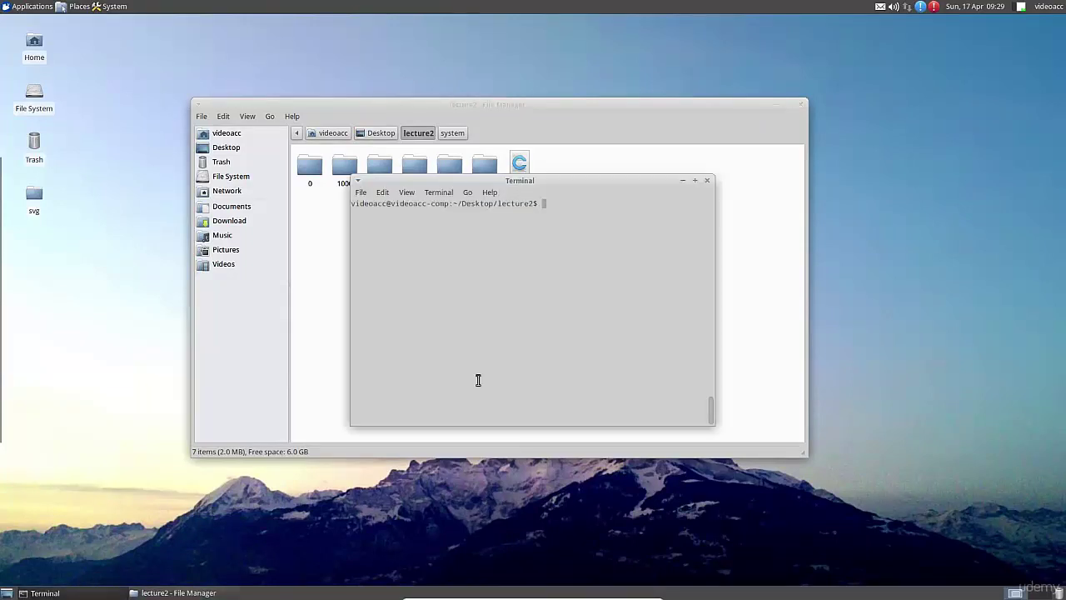
{"action": "type", "text": "foamJob simpleFoam > log"}
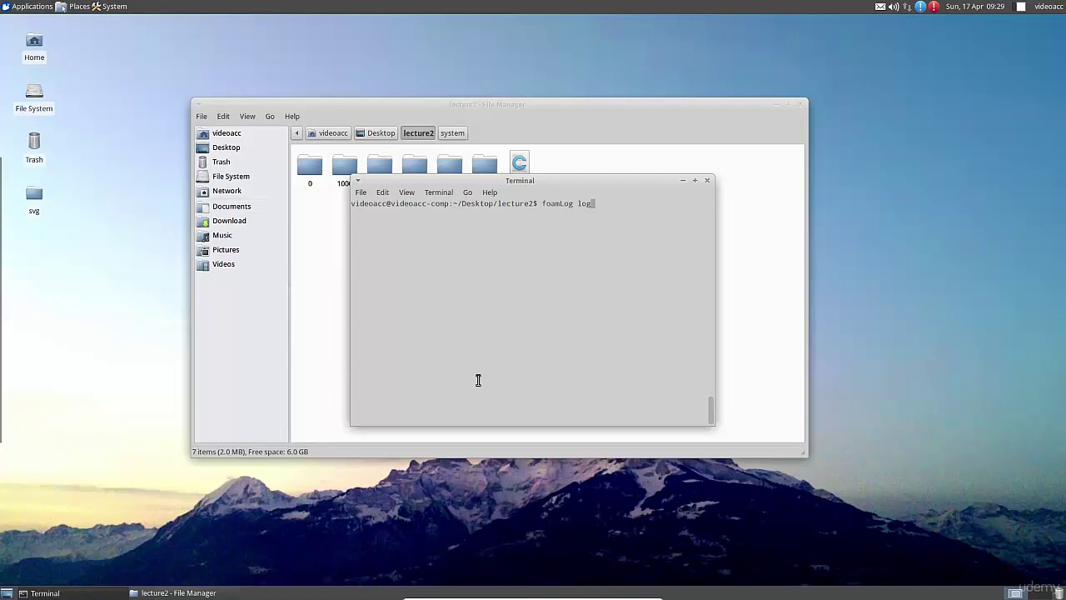
{"action": "key", "text": "Return"}
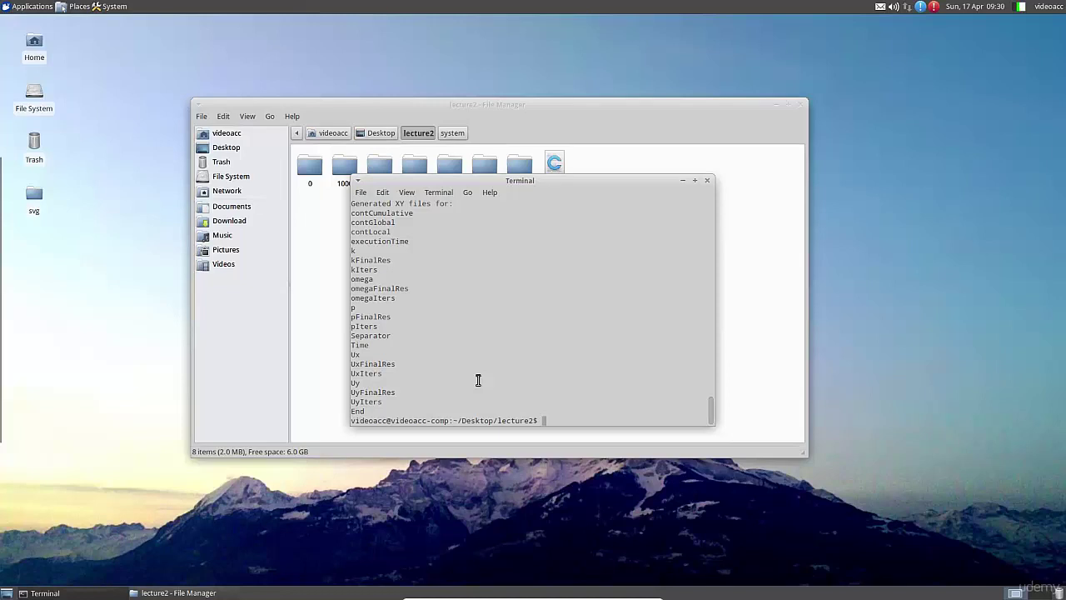
Start gnuplot, set logscale y and plot the logs/*_0 residual files with lines.
{"action": "type", "text": "gnuplot"}
{"action": "key", "text": "Return"}
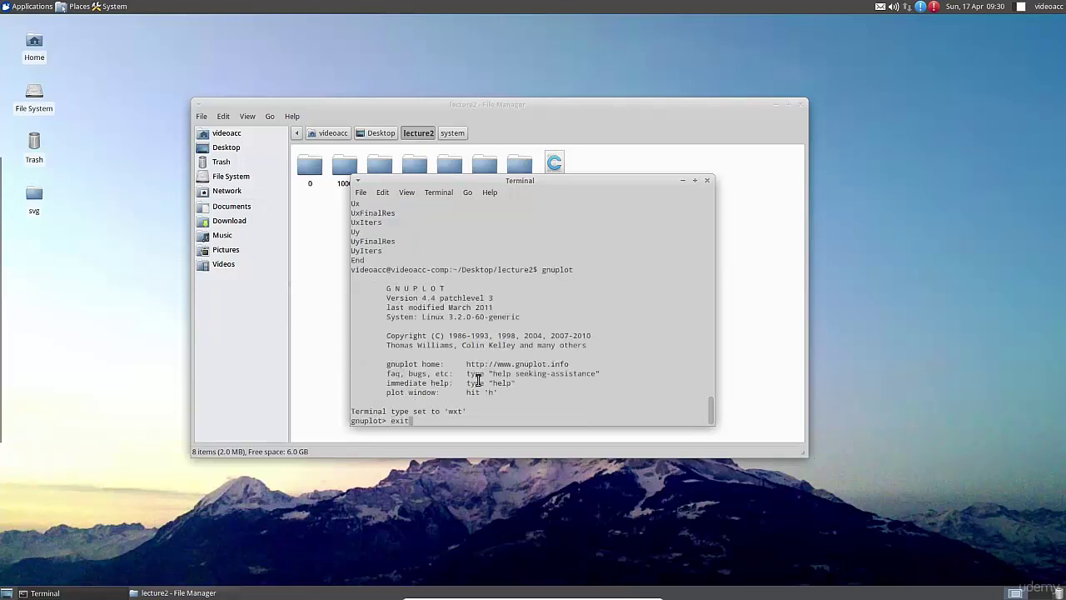
{"action": "type", "text": "plot 'logs/p_0' with lines, 'logs/Ux_0' with lines, 'logs/Uy_0' with lines, 'logs/omega_0' with lines, 'logs/k_0' with lines"}
{"action": "key", "text": "ctrl+u"}
{"action": "type", "text": "set logscale y"}
{"action": "key", "text": "Return"}
{"action": "key", "text": "Up"}
{"action": "key", "text": "Up"}
{"action": "key", "text": "Up"}
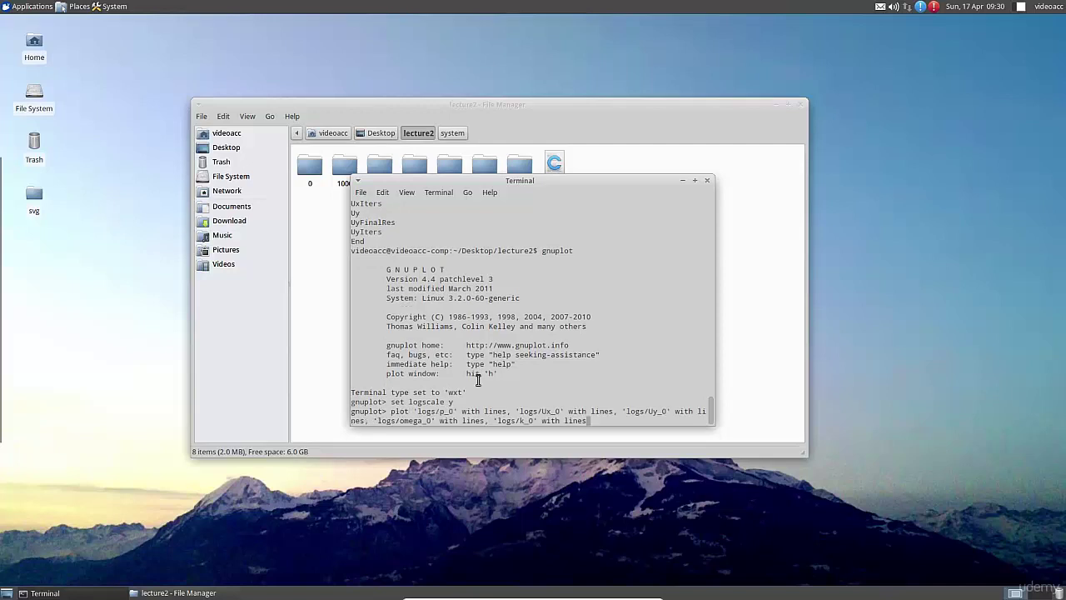
{"action": "key", "text": "Return"}
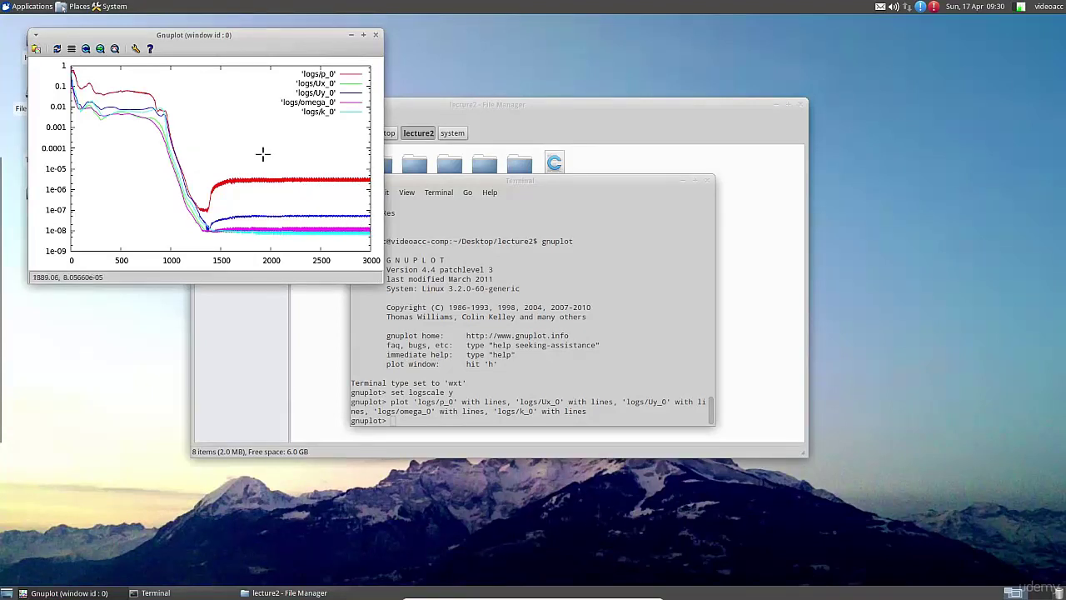
Close the residual plot, exit gnuplot and launch paraFoam on the lecture2 case.
{"action": "left_click", "coordinate": [376, 36]}
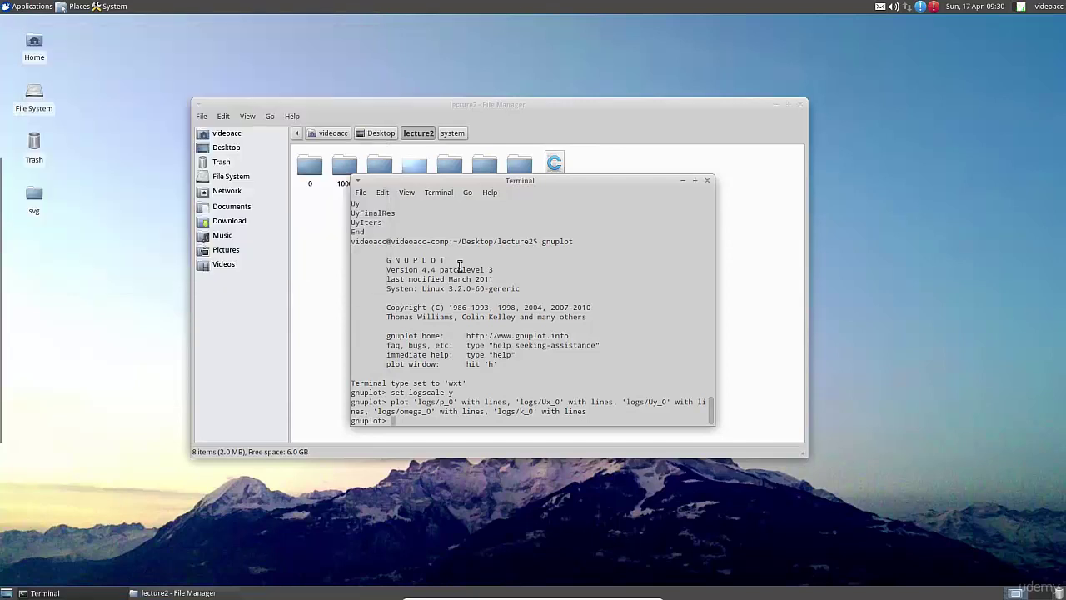
{"action": "type", "text": "exit"}
{"action": "key", "text": "Return"}
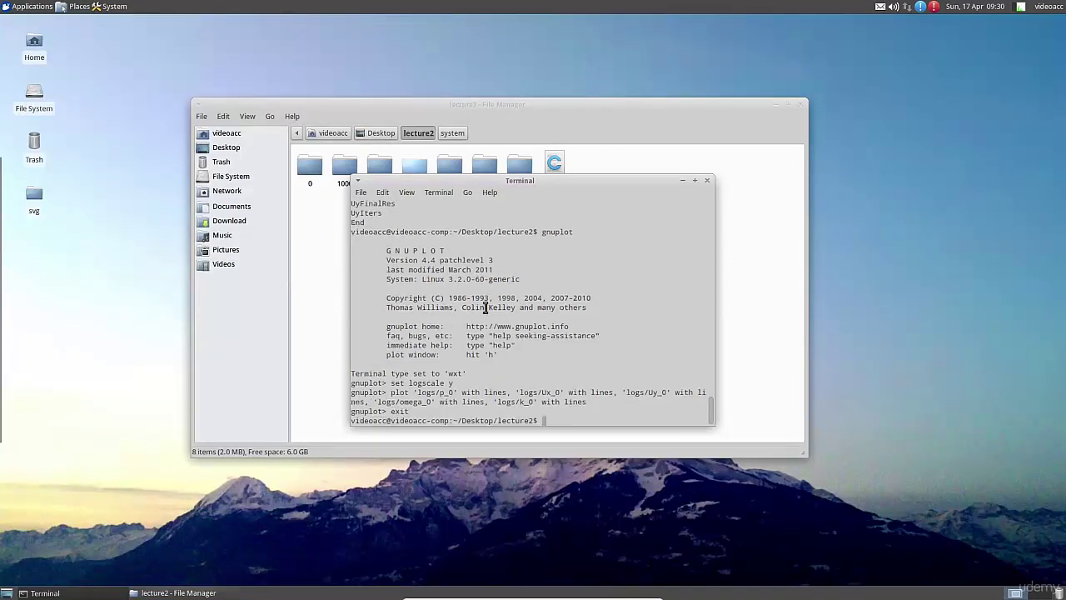
{"action": "type", "text": "foamLog log"}
{"action": "key", "text": "Up"}
{"action": "key", "text": "BackSpace"}
{"action": "key", "text": "BackSpace"}
{"action": "key", "text": "BackSpace"}
{"action": "key", "text": "BackSpace"}
{"action": "key", "text": "BackSpace"}
{"action": "key", "text": "BackSpace"}
{"action": "key", "text": "BackSpace"}
{"action": "type", "text": "paraFoam"}
{"action": "key", "text": "Return"}
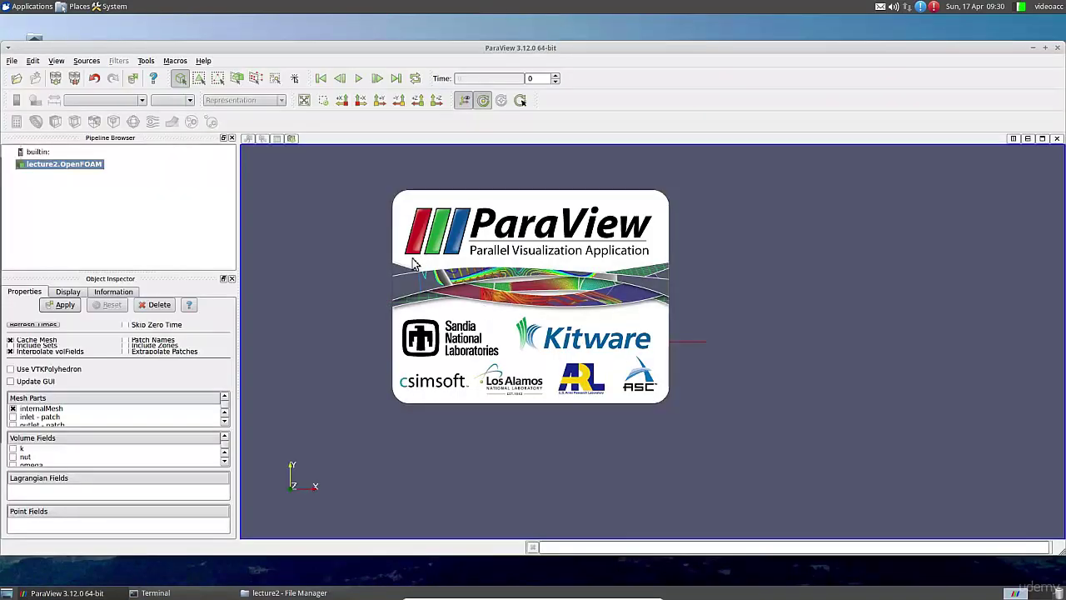
Load the case with k and omega added to p and U, and maximise ParaView.
{"action": "left_click", "coordinate": [65, 305]}
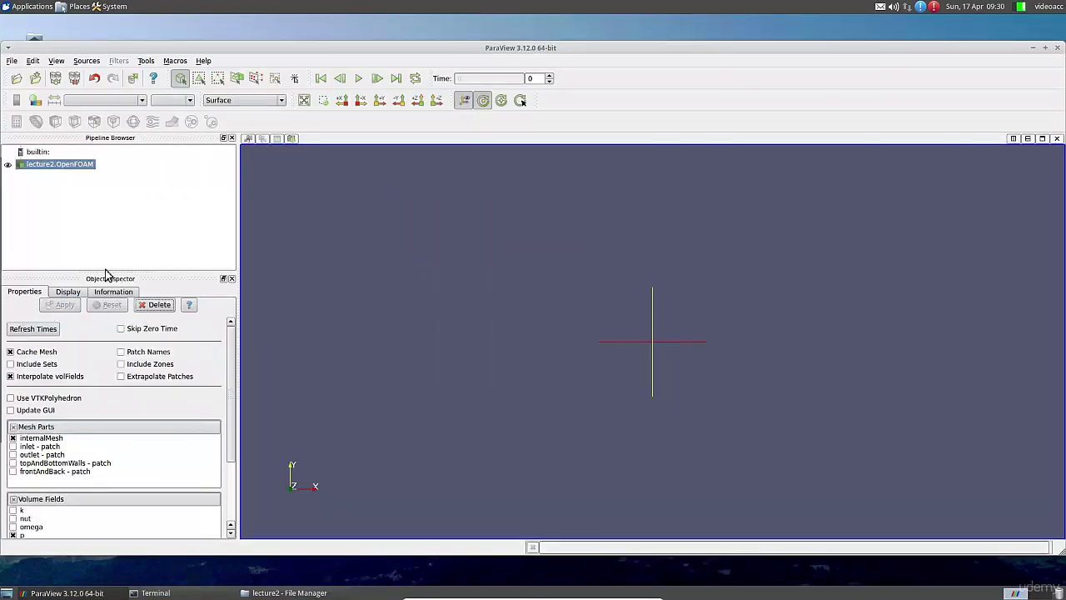
{"action": "scroll", "coordinate": [90, 471], "scroll_direction": "down", "scroll_amount": 3}
{"action": "scroll", "coordinate": [92, 475], "scroll_direction": "down", "scroll_amount": 1}
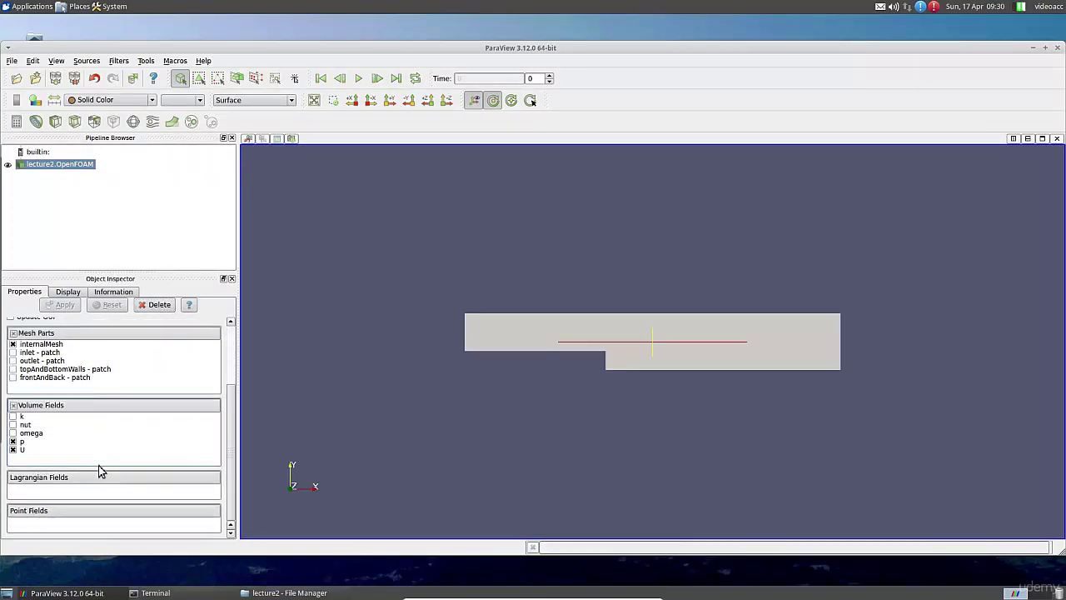
{"action": "scroll", "coordinate": [144, 456], "scroll_direction": "up", "scroll_amount": 1}
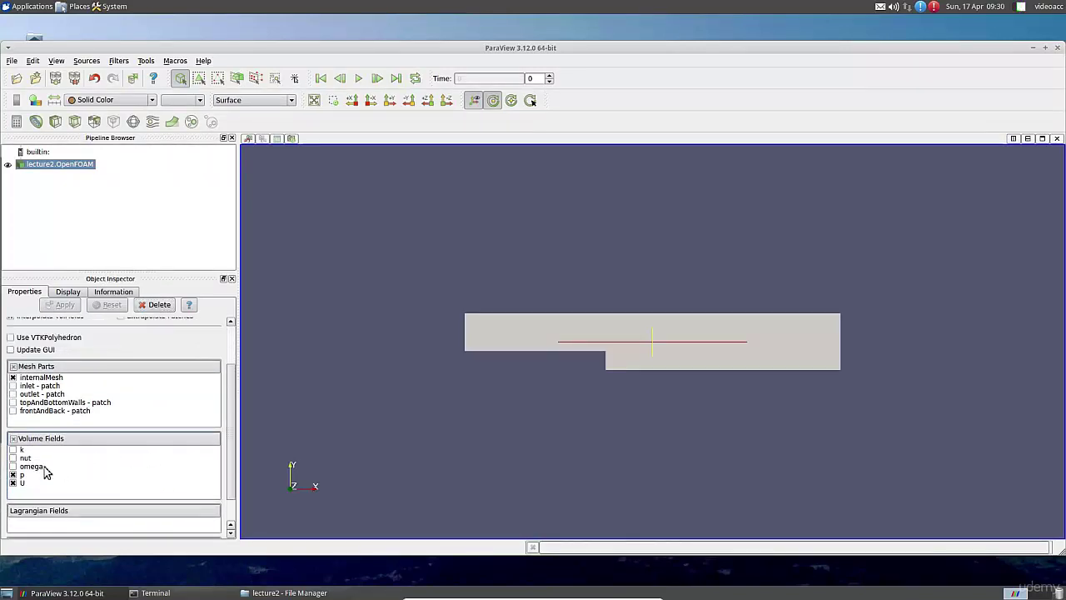
{"action": "left_click", "coordinate": [14, 466]}
{"action": "left_click", "coordinate": [12, 449]}
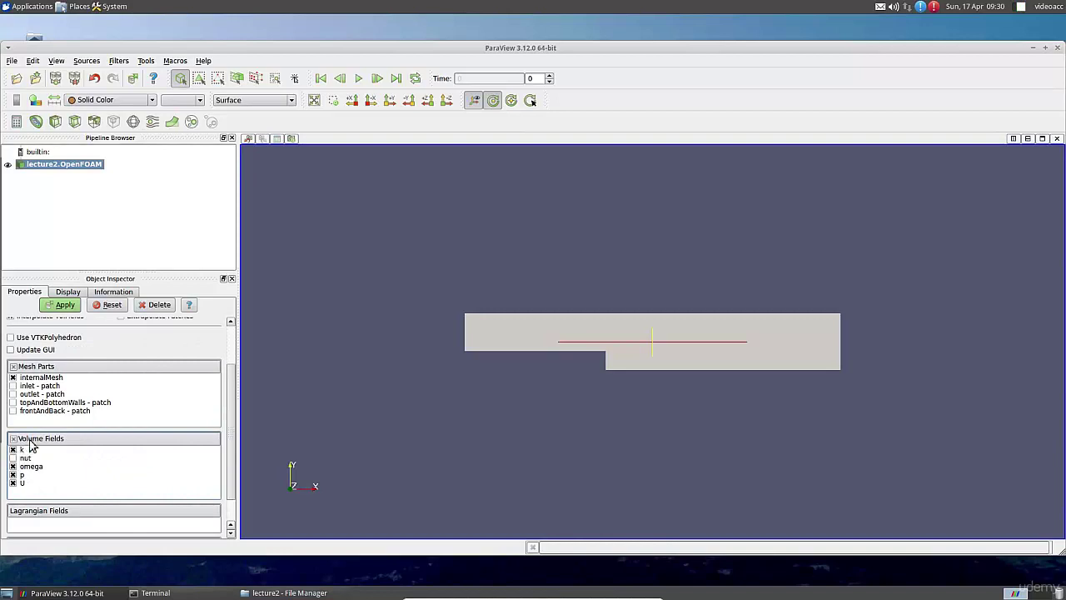
{"action": "left_click", "coordinate": [65, 305]}
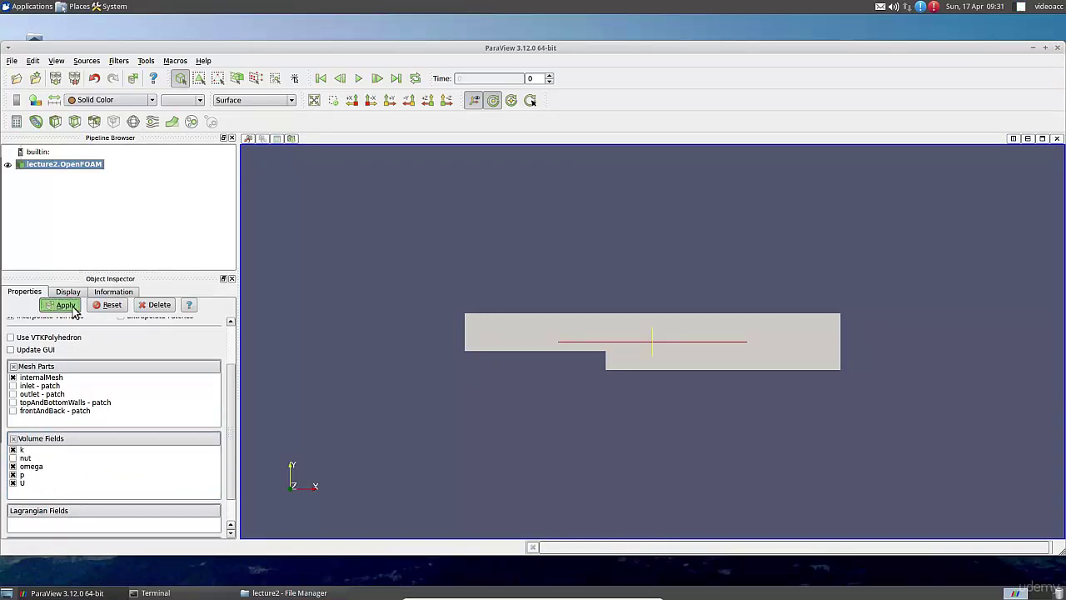
{"action": "left_click", "coordinate": [1045, 48]}
{"action": "left_click", "coordinate": [121, 75]}
{"action": "left_click", "coordinate": [123, 76]}
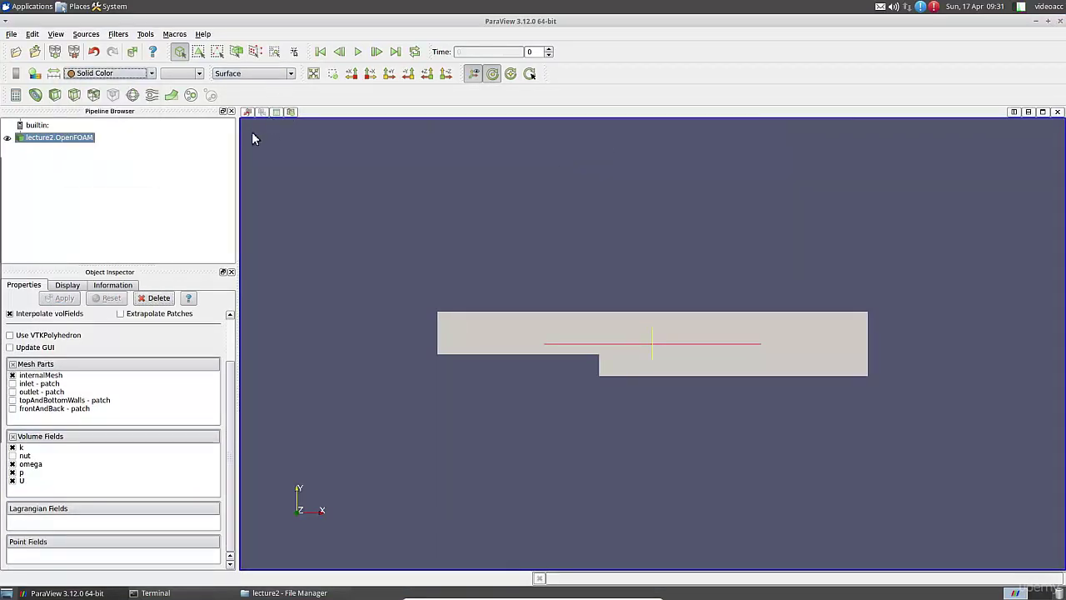
Colour the domain by U at the last time step and place a horizontal legend below it.
{"action": "left_click", "coordinate": [123, 77]}
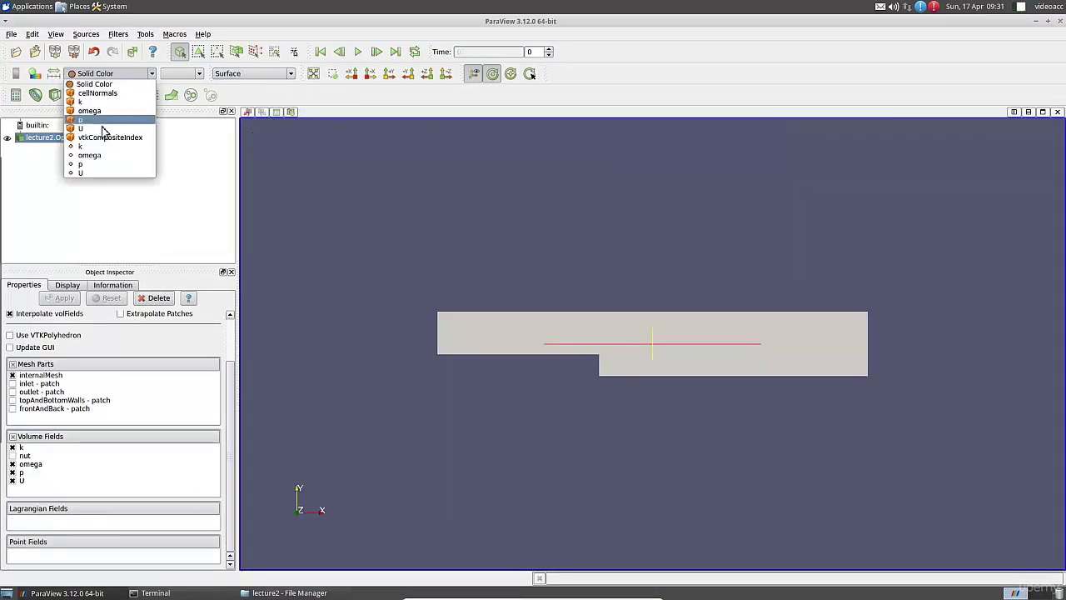
{"action": "left_click", "coordinate": [92, 173]}
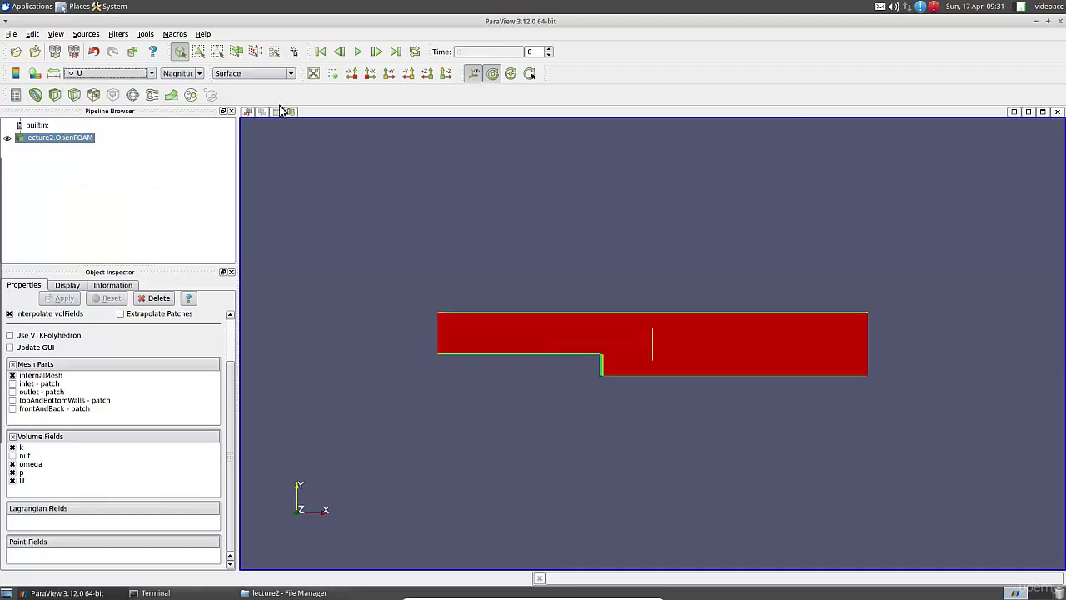
{"action": "left_click", "coordinate": [397, 55]}
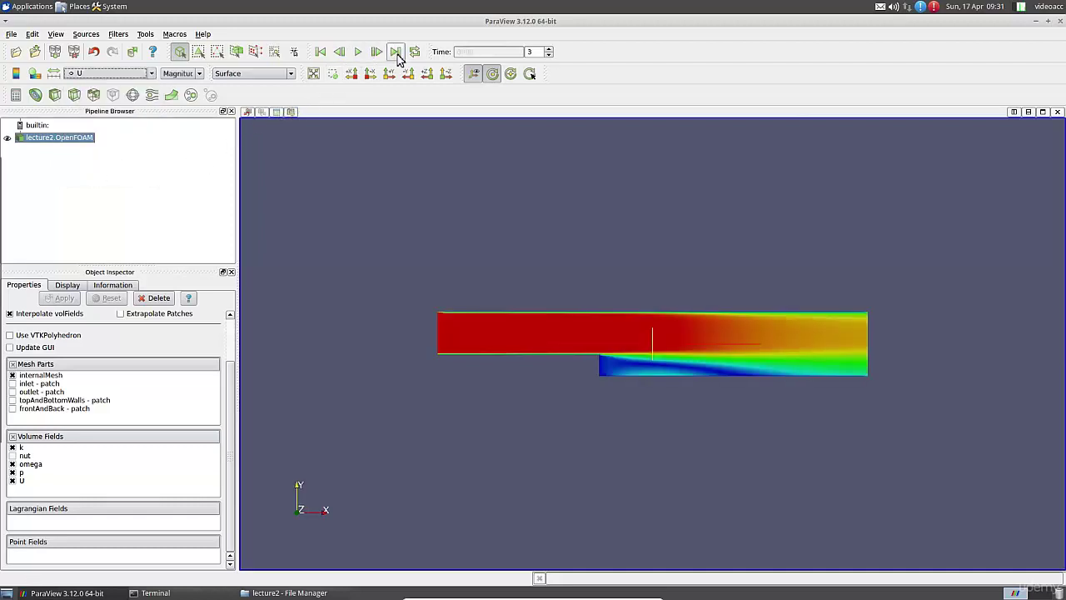
{"action": "left_click", "coordinate": [358, 53]}
{"action": "left_click", "coordinate": [16, 73]}
{"action": "left_click_drag", "start_coordinate": [977, 323], "coordinate": [609, 442]}
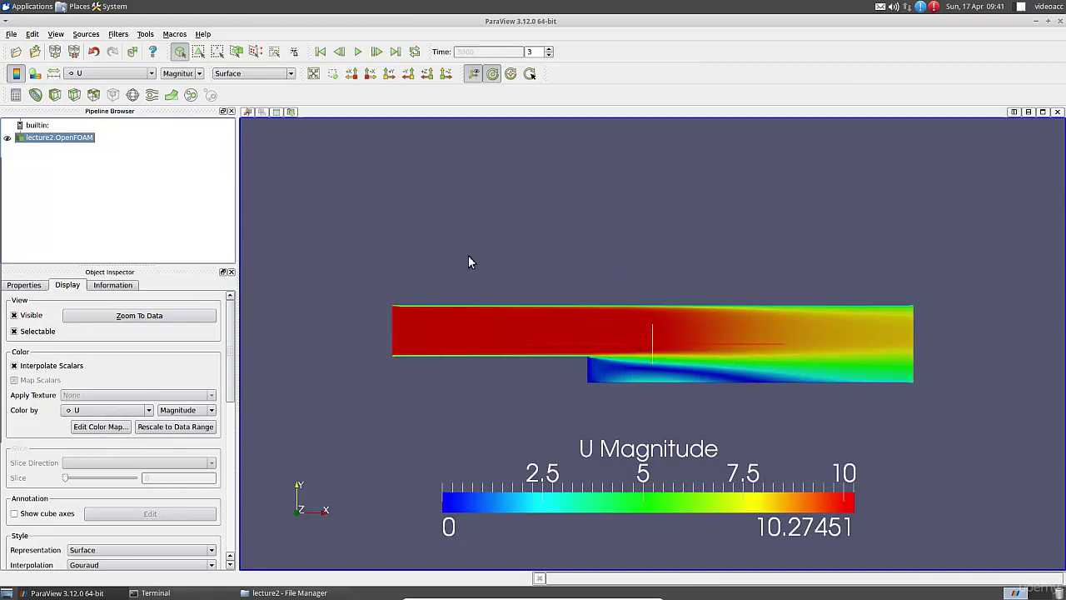
Add a Plot Over Line probe and set both endpoints' x coordinate to 0.35.
{"action": "left_click", "coordinate": [120, 35]}
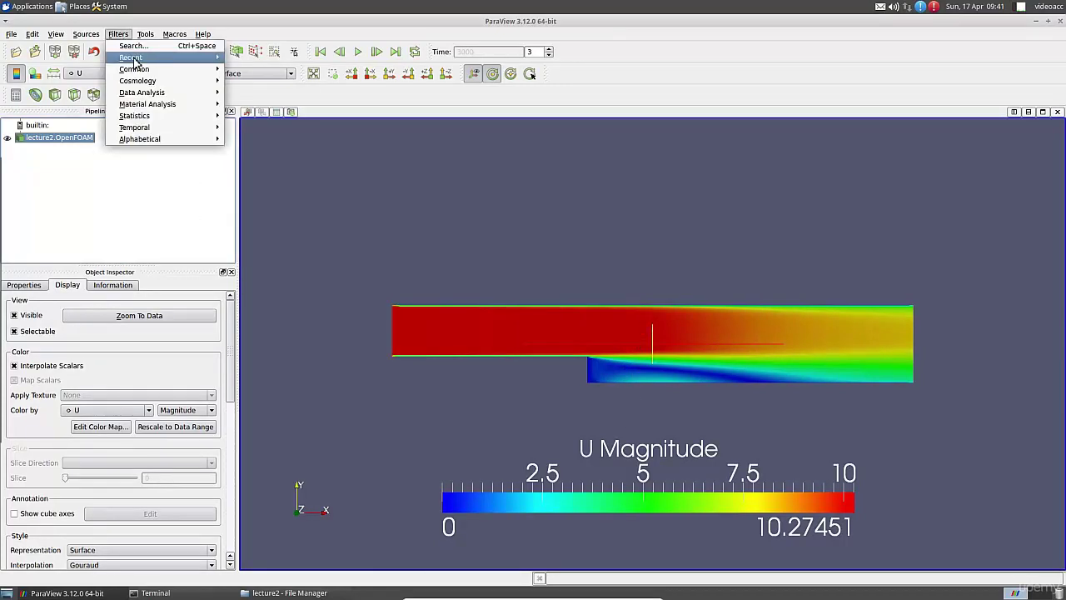
{"action": "mouse_move", "coordinate": [162, 95]}
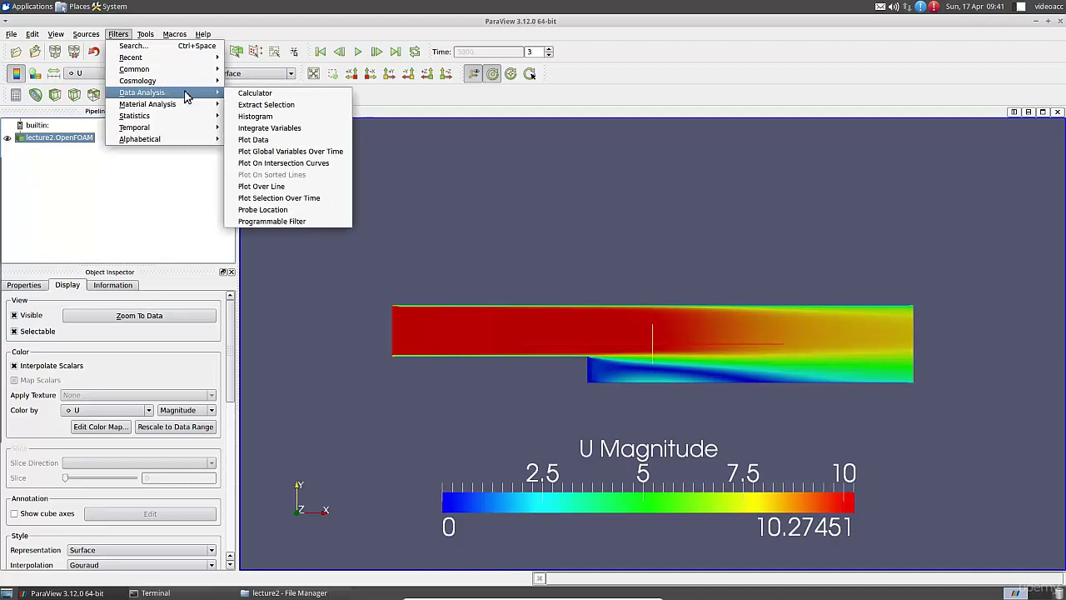
{"action": "left_click", "coordinate": [271, 187]}
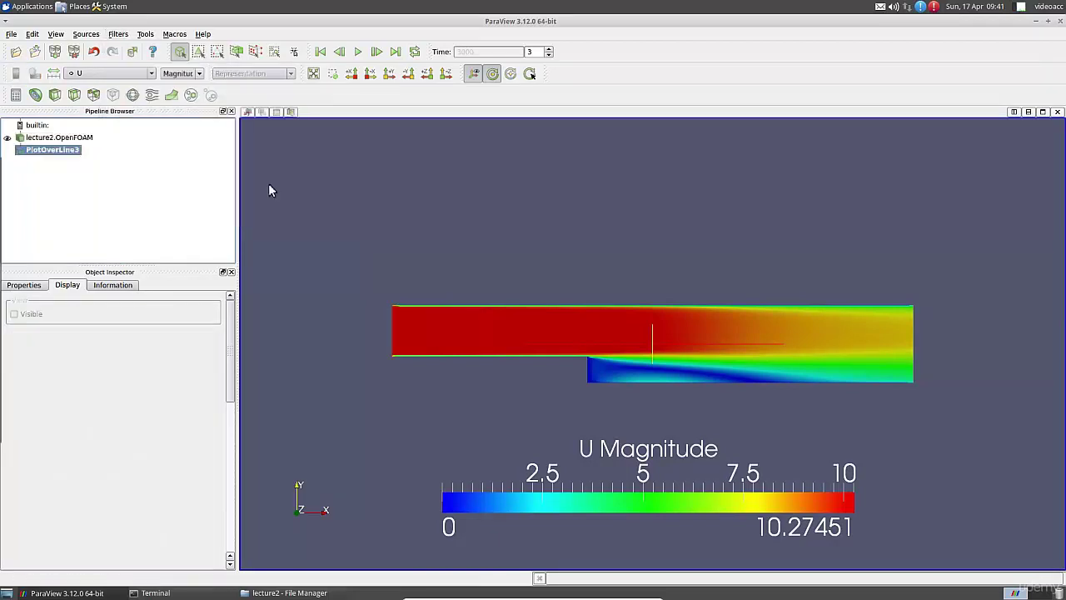
{"action": "left_click", "coordinate": [24, 286]}
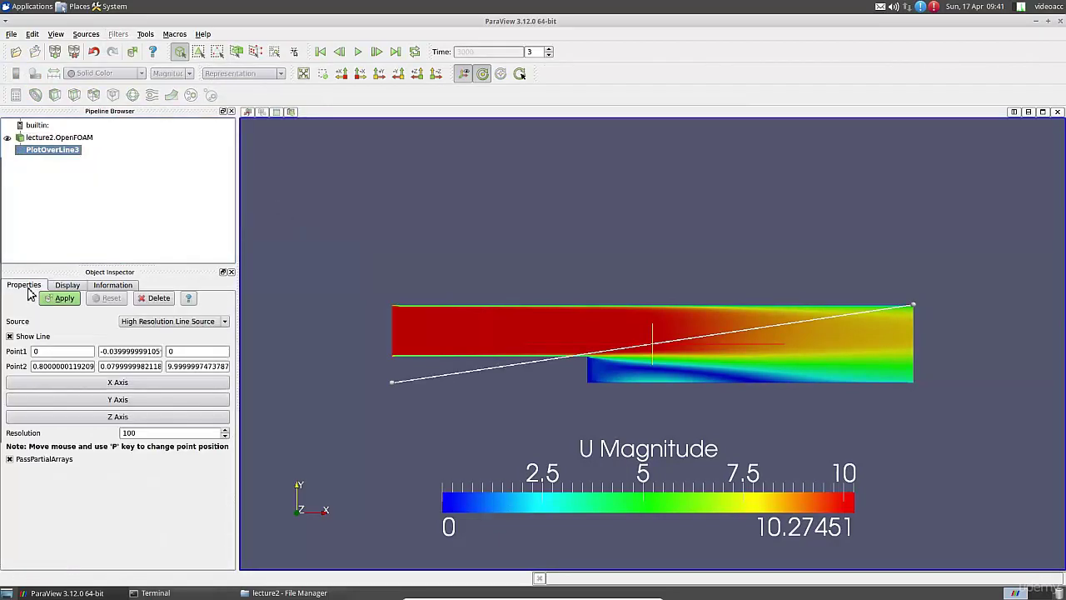
{"action": "left_click", "coordinate": [70, 351]}
{"action": "type", "text": ".35"}
{"action": "left_click", "coordinate": [51, 369]}
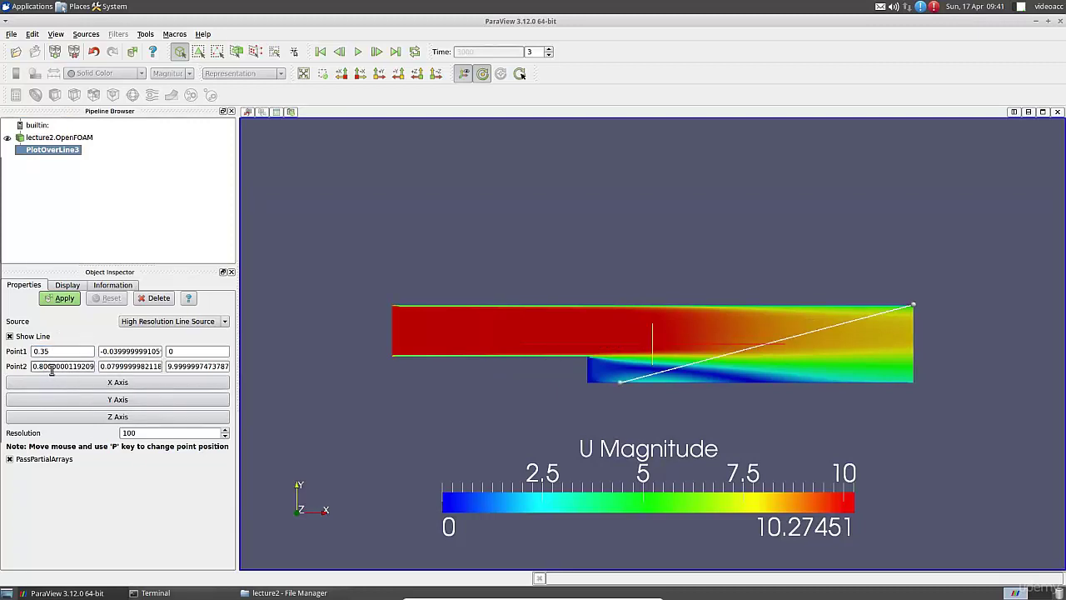
{"action": "double_click", "coordinate": [51, 370]}
{"action": "type", "text": "0.35"}
Run the line from y 0.08 to -0.04 at z 0, with resolution 1000, and apply.
{"action": "left_click_drag", "start_coordinate": [101, 351], "coordinate": [161, 352]}
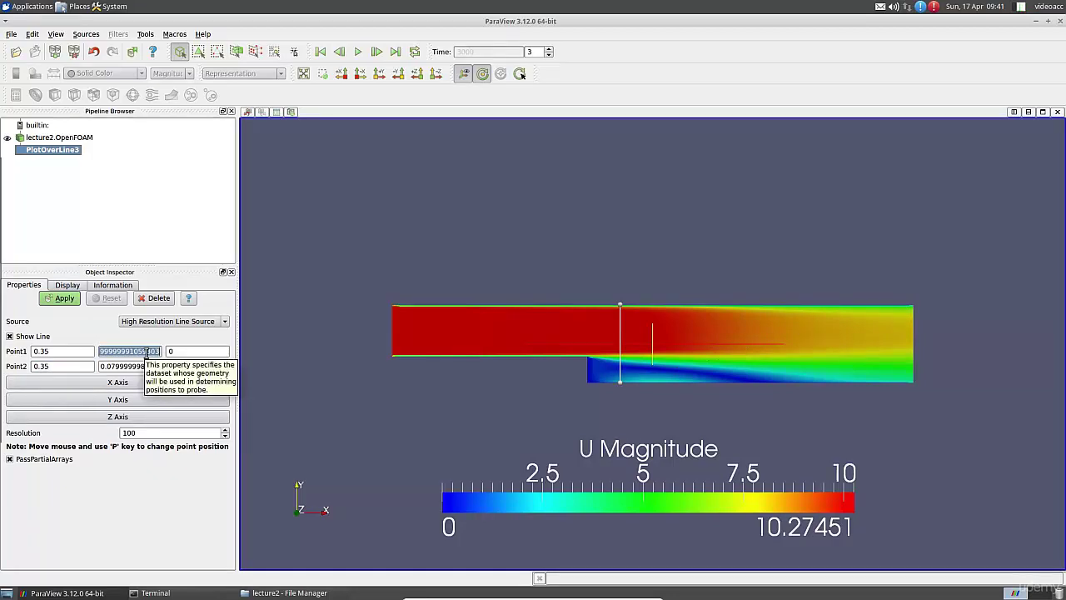
{"action": "type", "text": "0.08"}
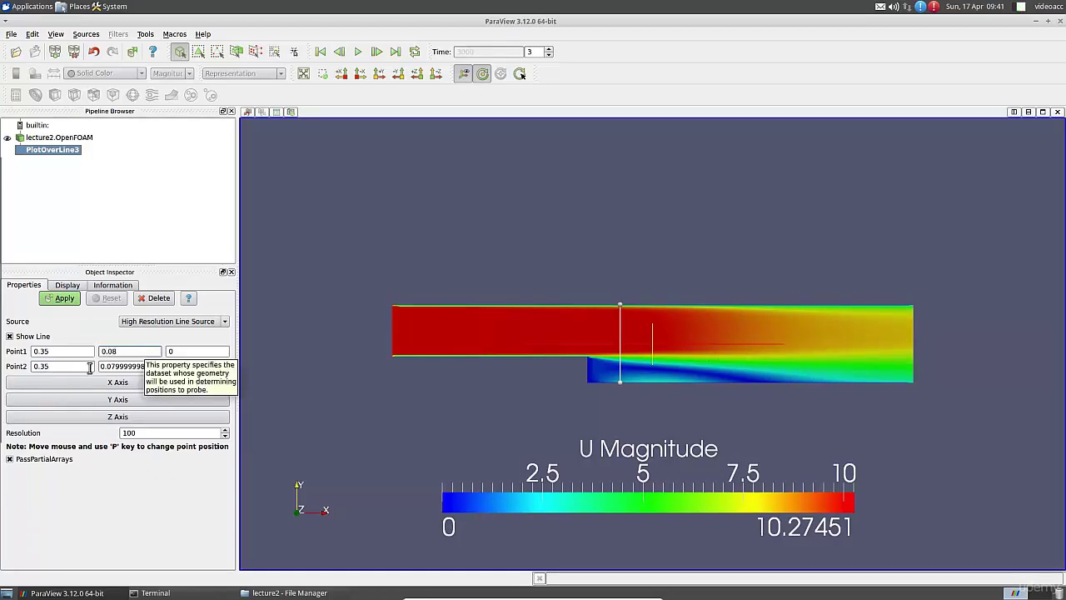
{"action": "left_click_drag", "start_coordinate": [104, 367], "coordinate": [170, 366]}
{"action": "type", "text": "-0.04"}
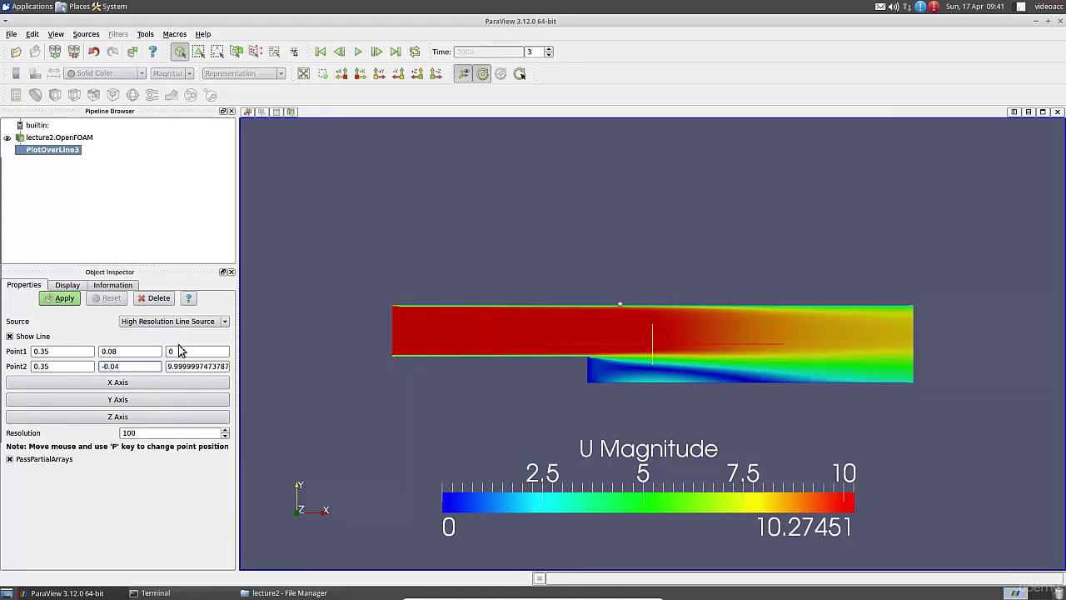
{"action": "left_click", "coordinate": [191, 352]}
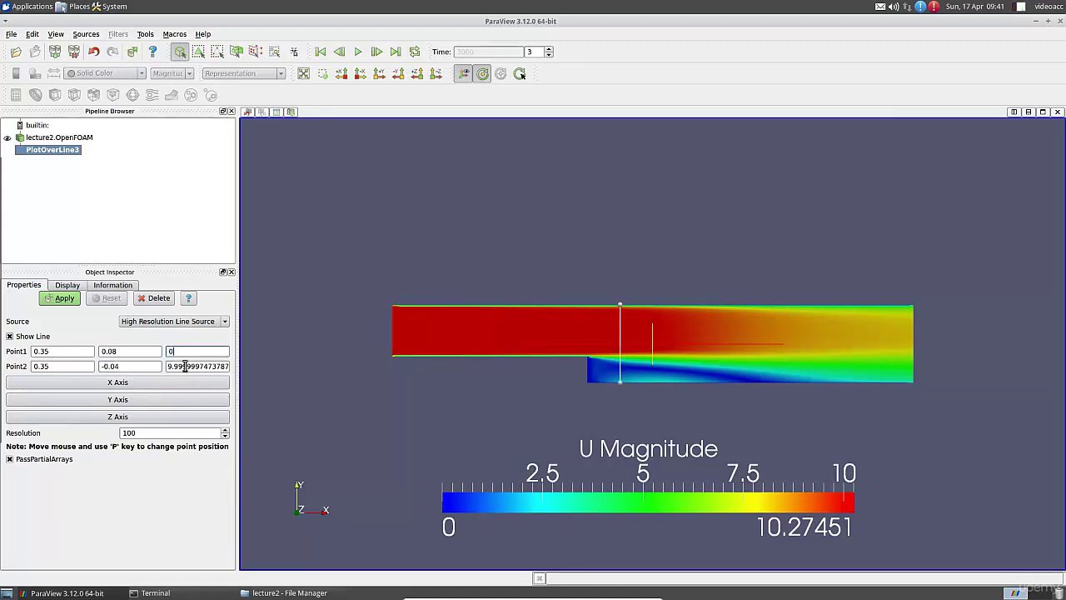
{"action": "triple_click", "coordinate": [185, 366]}
{"action": "type", "text": "0"}
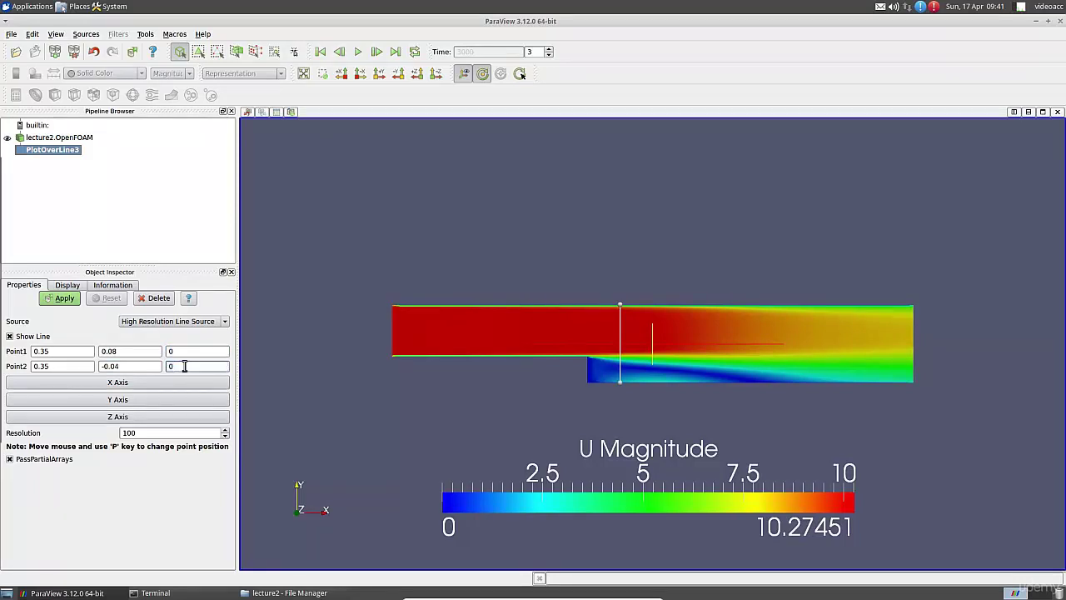
{"action": "left_click", "coordinate": [146, 433]}
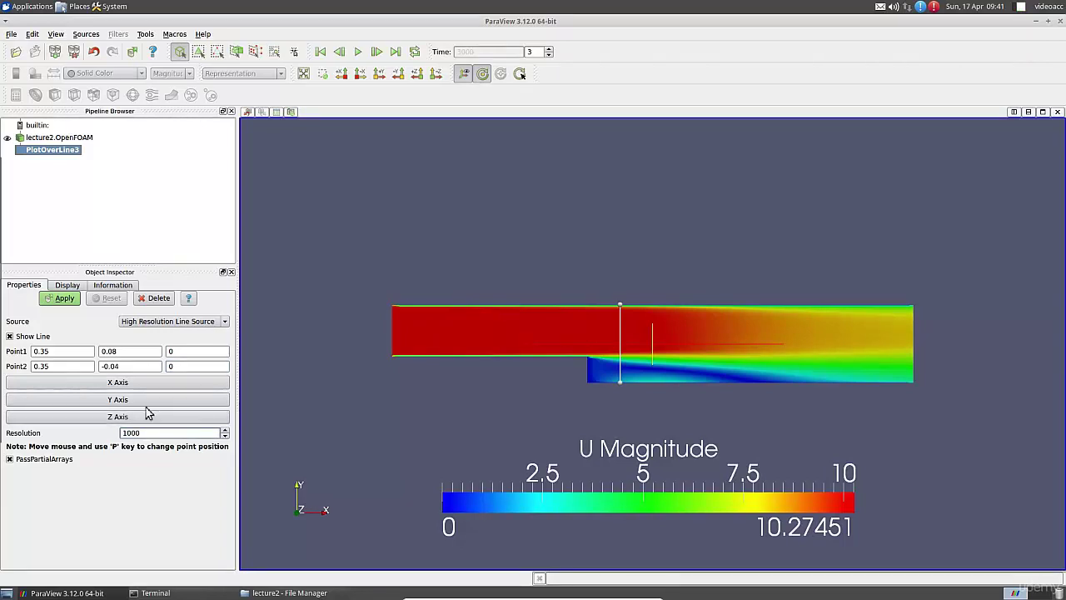
{"action": "left_click", "coordinate": [64, 299]}
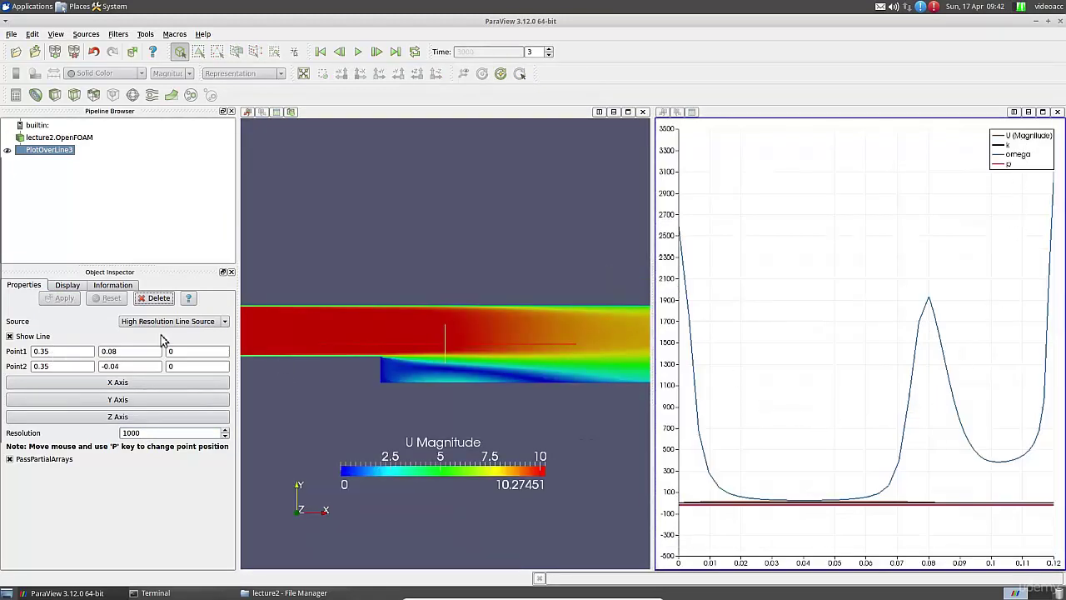
Hide the omega, p, k and U (Magnitude) series, show Points (1), and use U (Magnitude) as the x-axis array.
{"action": "left_click", "coordinate": [65, 287]}
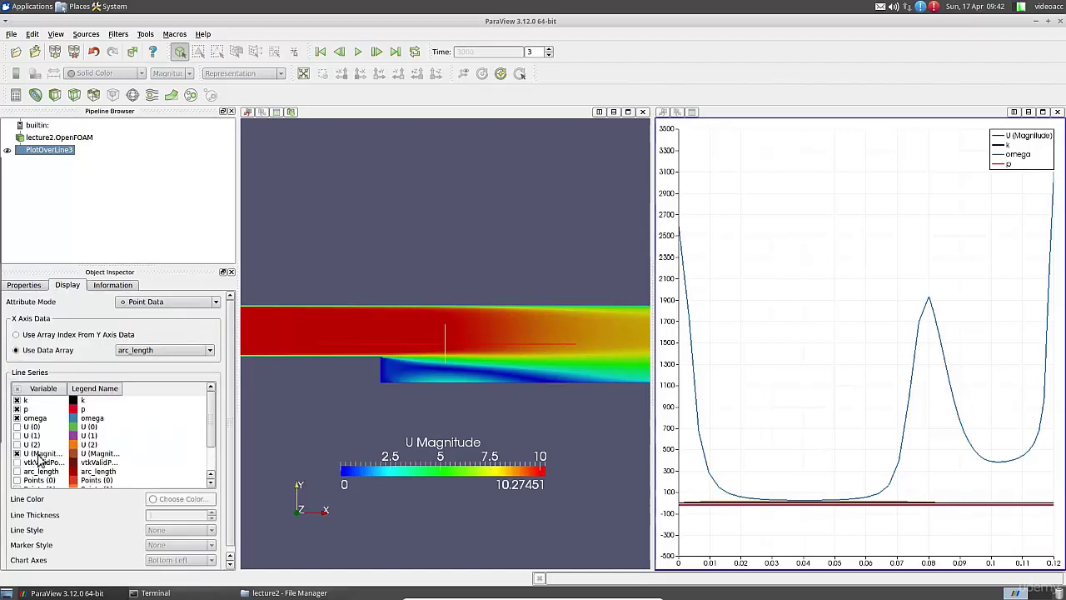
{"action": "left_click", "coordinate": [17, 417]}
{"action": "left_click", "coordinate": [17, 409]}
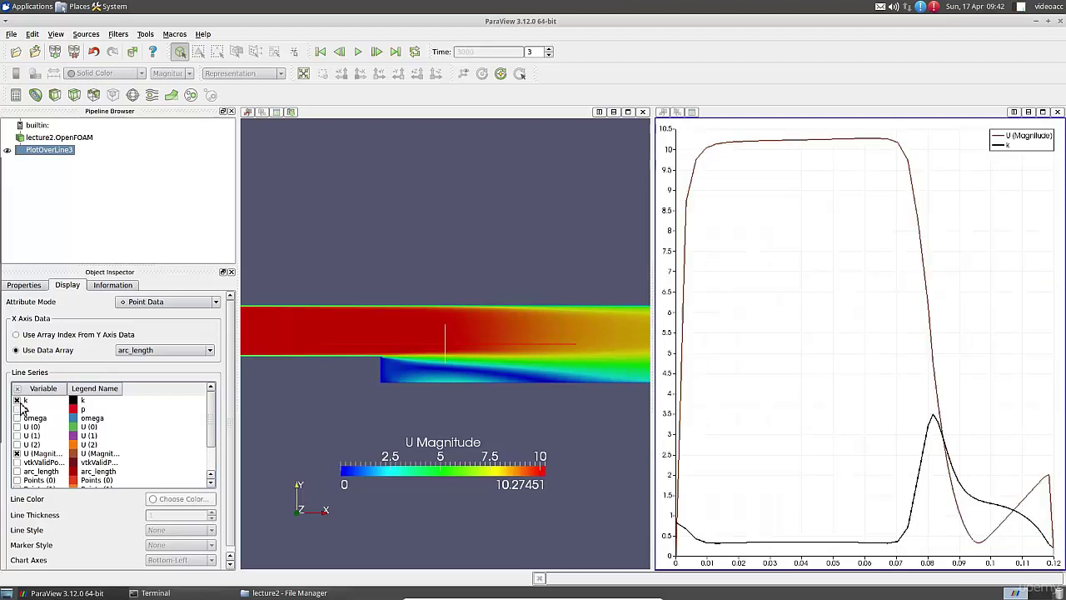
{"action": "left_click", "coordinate": [18, 400]}
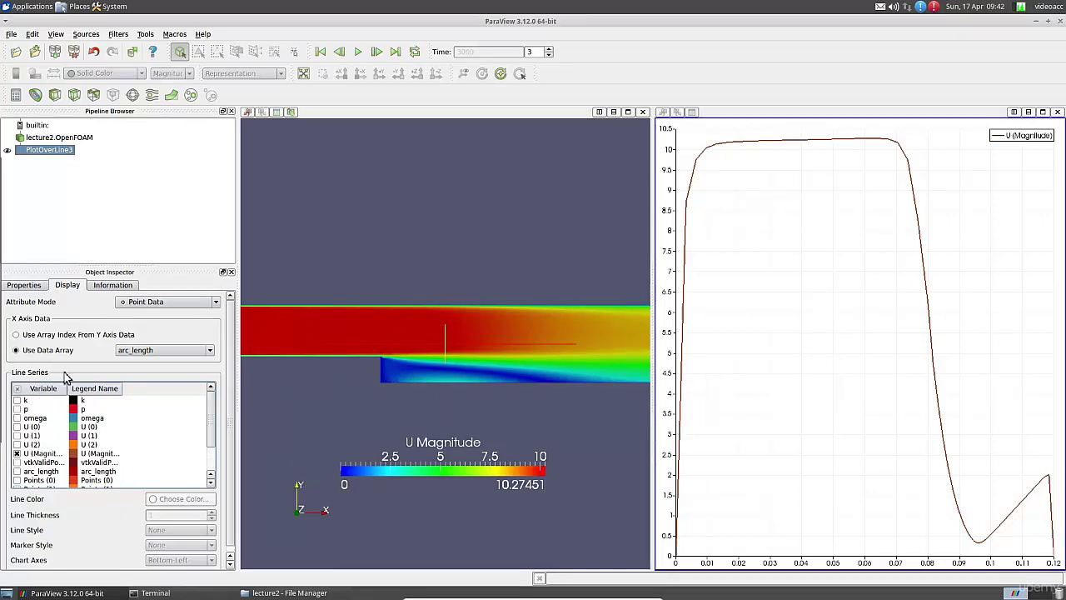
{"action": "left_click", "coordinate": [17, 453]}
{"action": "scroll", "coordinate": [14, 472], "scroll_direction": "down", "scroll_amount": 1}
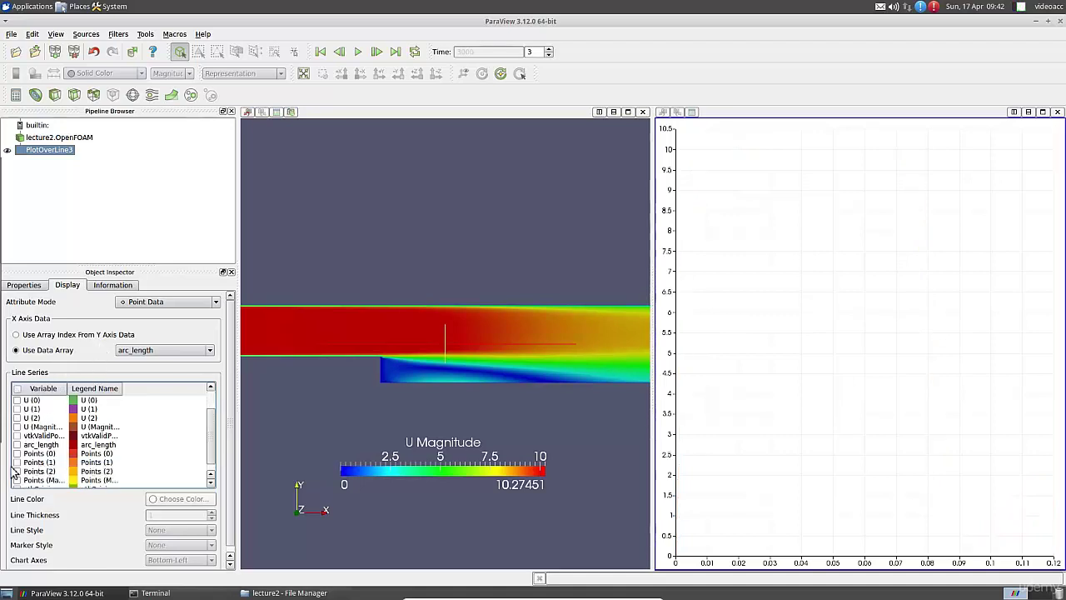
{"action": "left_click", "coordinate": [17, 462]}
{"action": "left_click", "coordinate": [150, 351]}
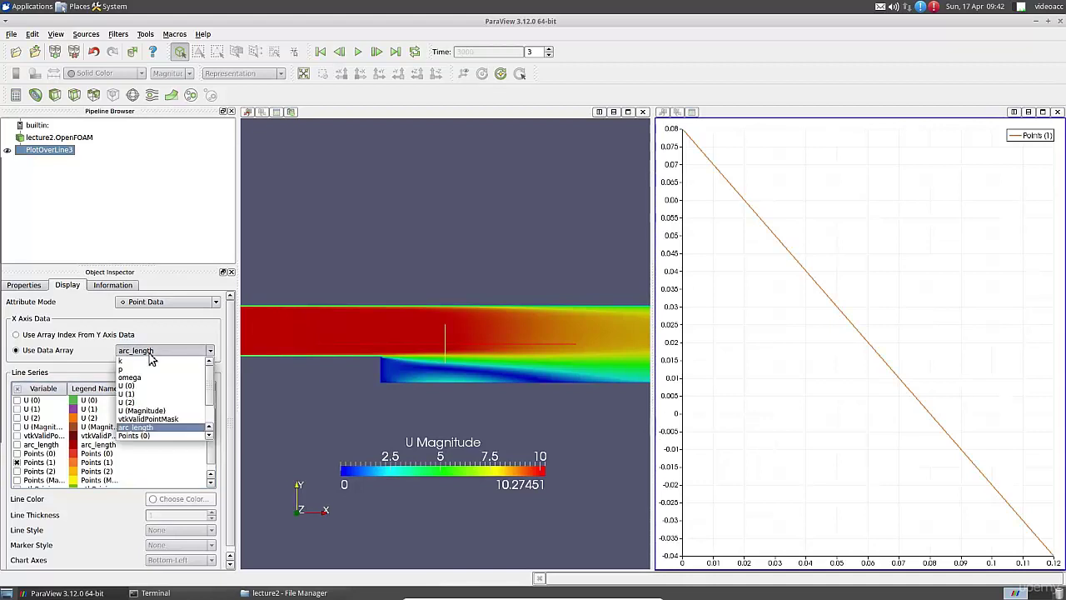
{"action": "left_click", "coordinate": [141, 410]}
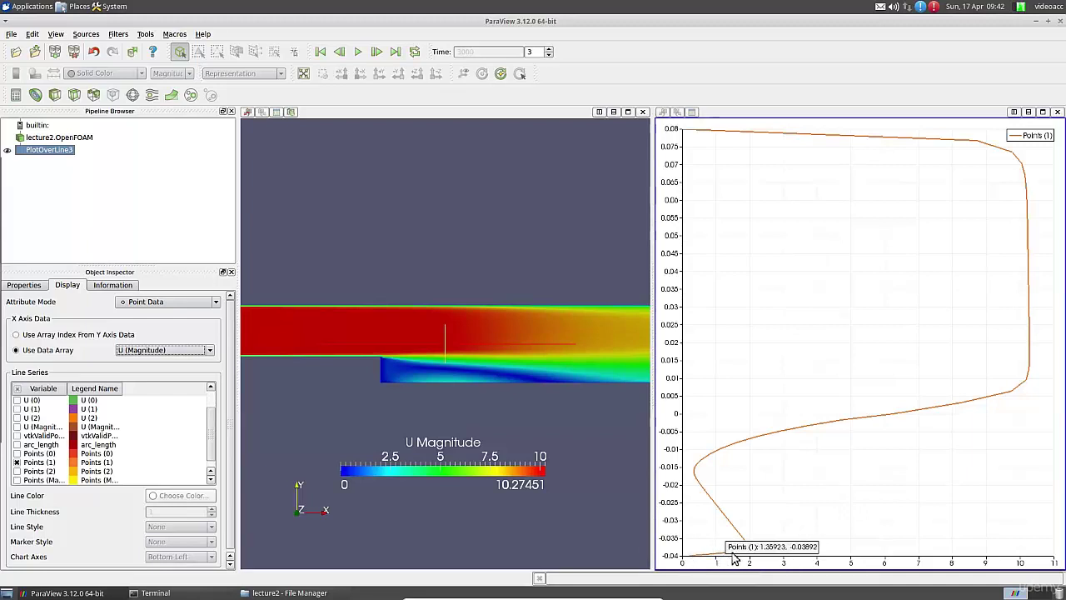
Clear the earlier filters so only lecture2.OpenFOAM remains, coloured by U magnitude (0–10.27678).
{"action": "mouse_move", "coordinate": [749, 557]}
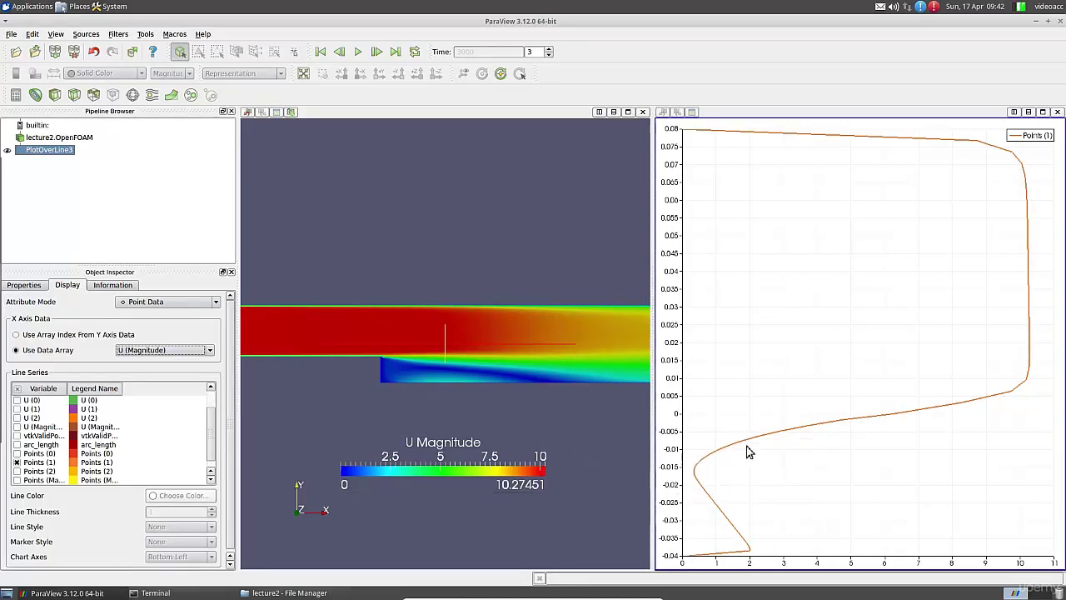
{"action": "mouse_move", "coordinate": [827, 430]}
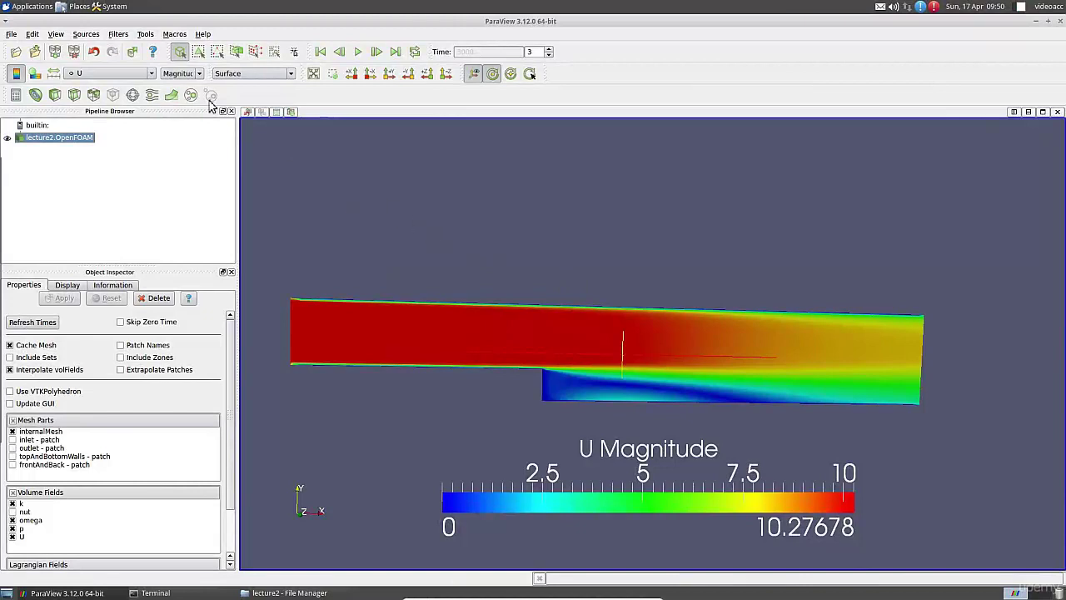
Add a Stream Tracer filter and set its seed type to Line Source.
{"action": "left_click", "coordinate": [117, 33]}
{"action": "mouse_move", "coordinate": [169, 130]}
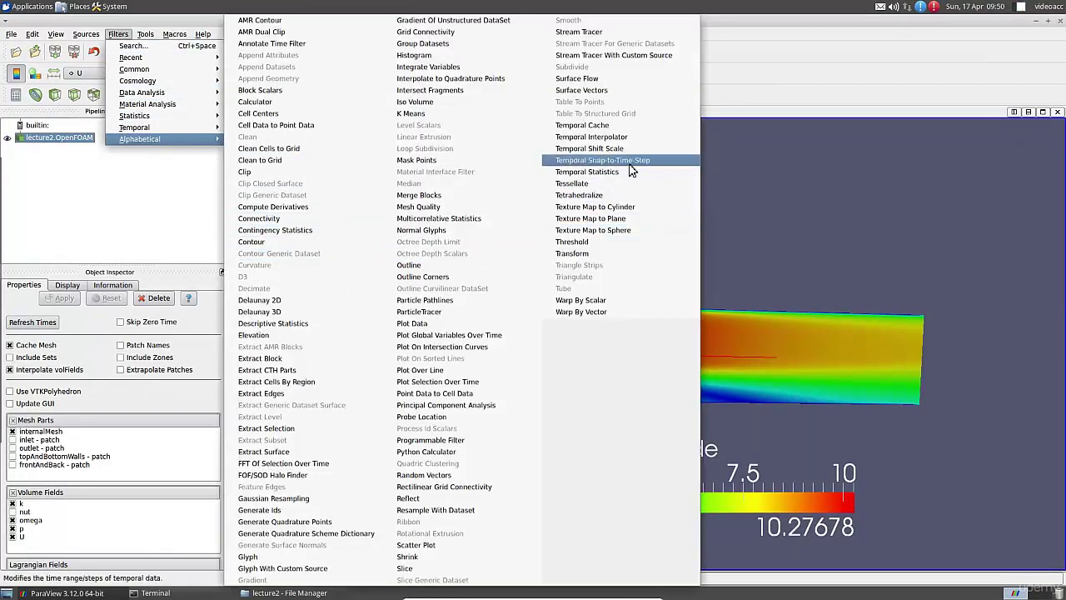
{"action": "left_click", "coordinate": [594, 35]}
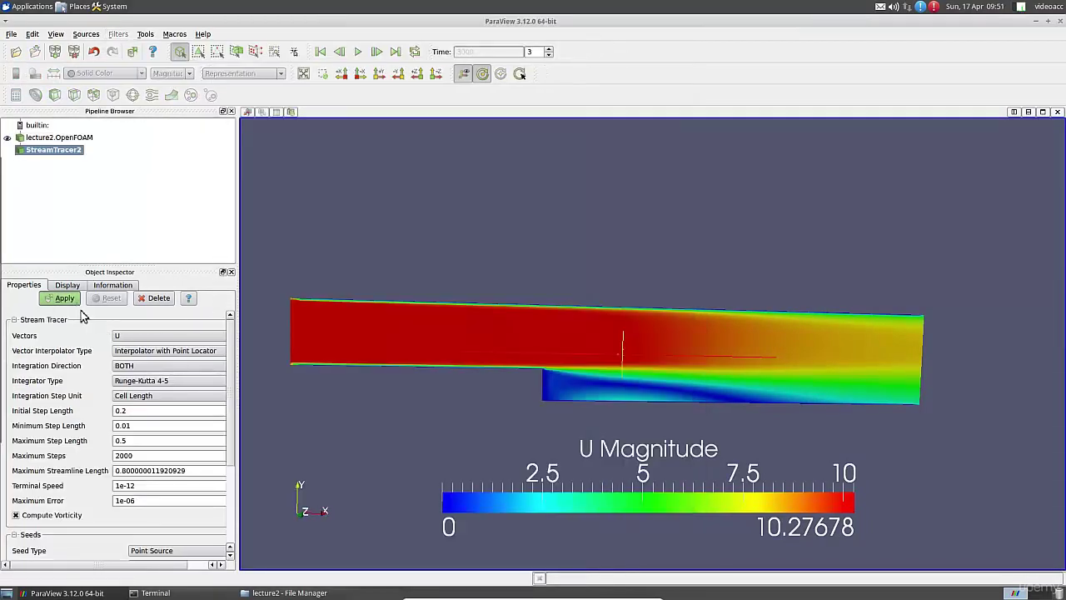
{"action": "left_click_drag", "start_coordinate": [232, 423], "coordinate": [225, 509]}
{"action": "left_click", "coordinate": [177, 421]}
{"action": "left_click", "coordinate": [164, 439]}
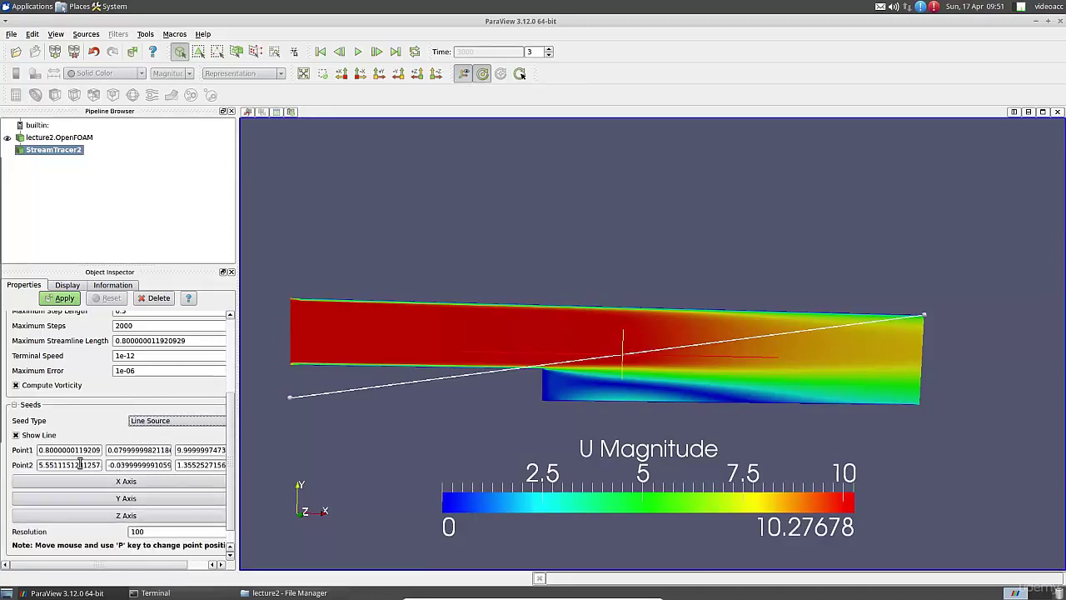
Set the seed line from (0, 0.08, 0) to (0, -0.04, 0) with resolution 10.
{"action": "left_click_drag", "start_coordinate": [40, 449], "coordinate": [114, 451]}
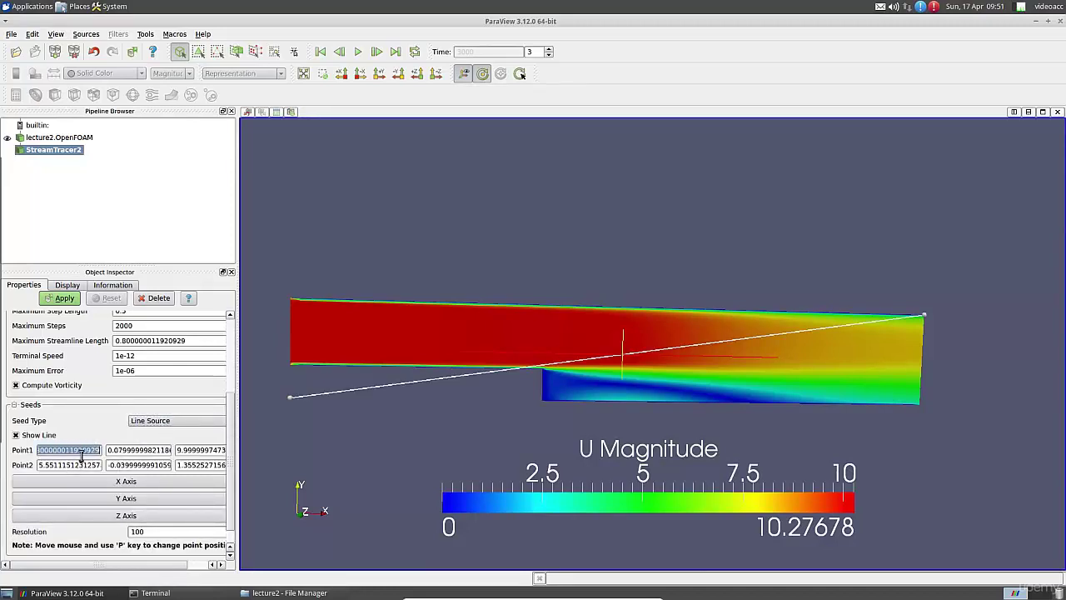
{"action": "type", "text": "0"}
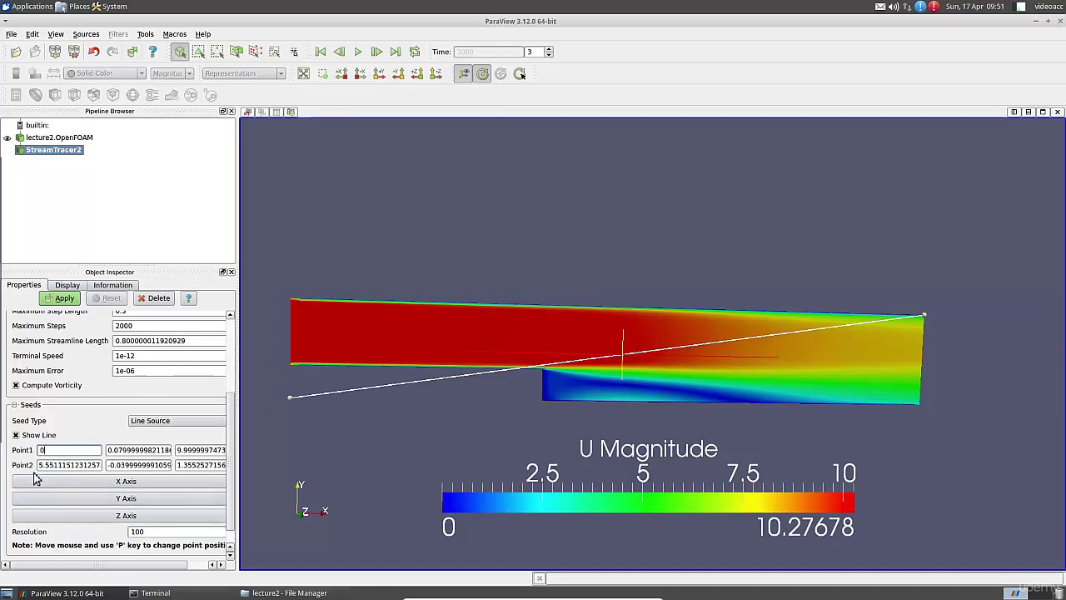
{"action": "left_click_drag", "start_coordinate": [38, 465], "coordinate": [196, 456]}
{"action": "type", "text": "0"}
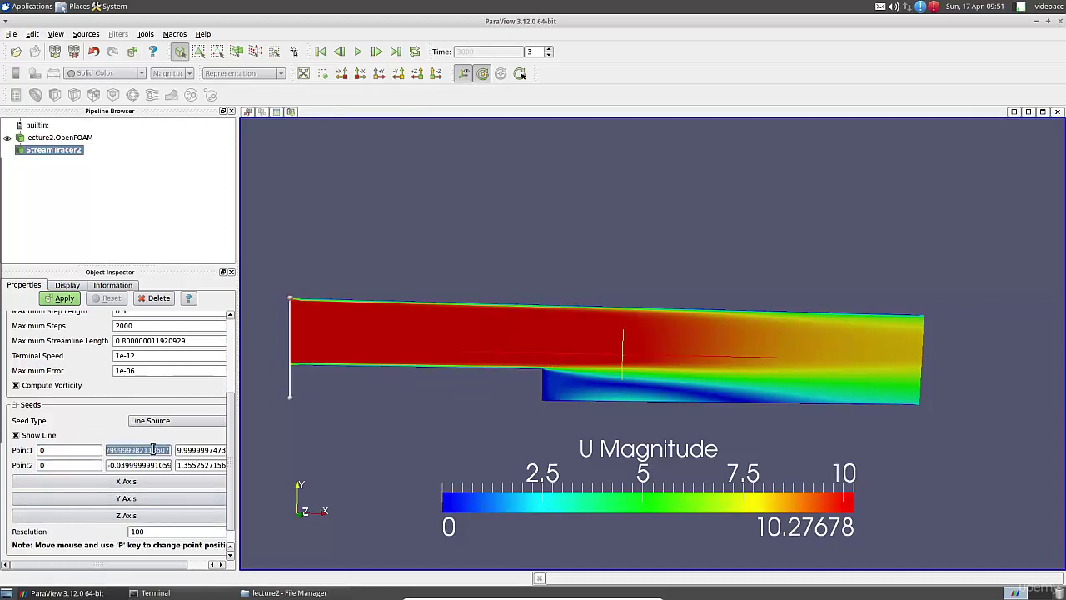
{"action": "type", "text": "00"}
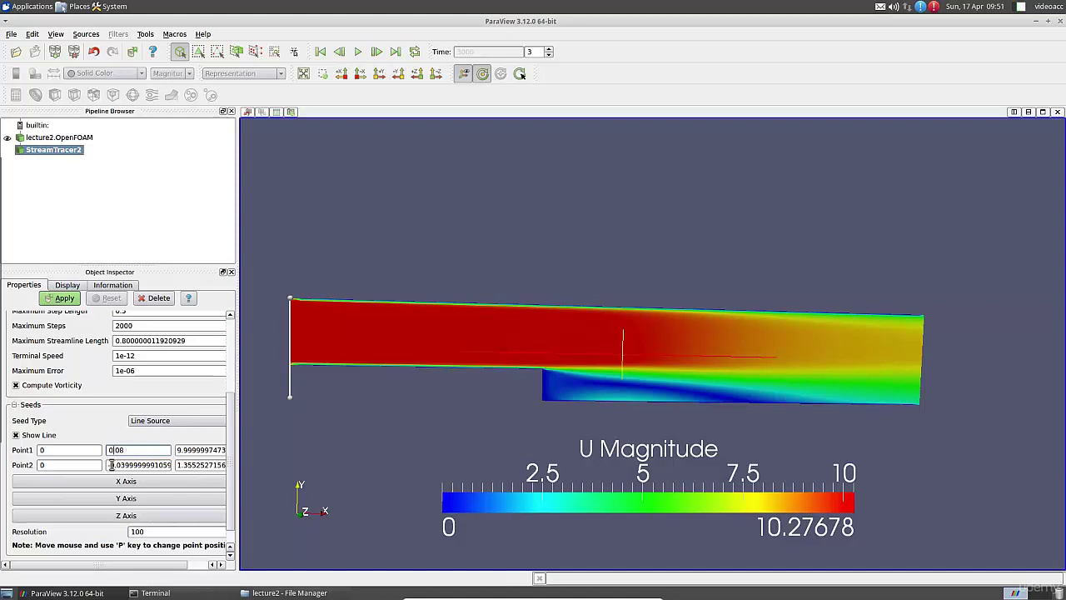
{"action": "left_click_drag", "start_coordinate": [109, 464], "coordinate": [189, 471]}
{"action": "type", "text": "-0.04"}
{"action": "left_click_drag", "start_coordinate": [184, 451], "coordinate": [218, 467]}
{"action": "type", "text": "0."}
{"action": "type", "text": "0"}
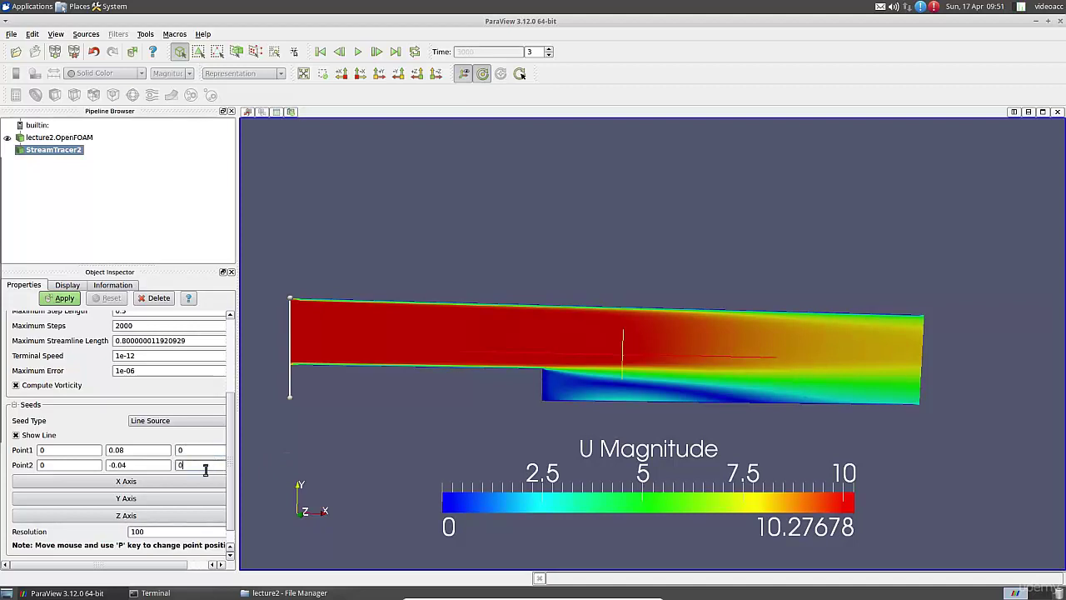
{"action": "left_click", "coordinate": [155, 533]}
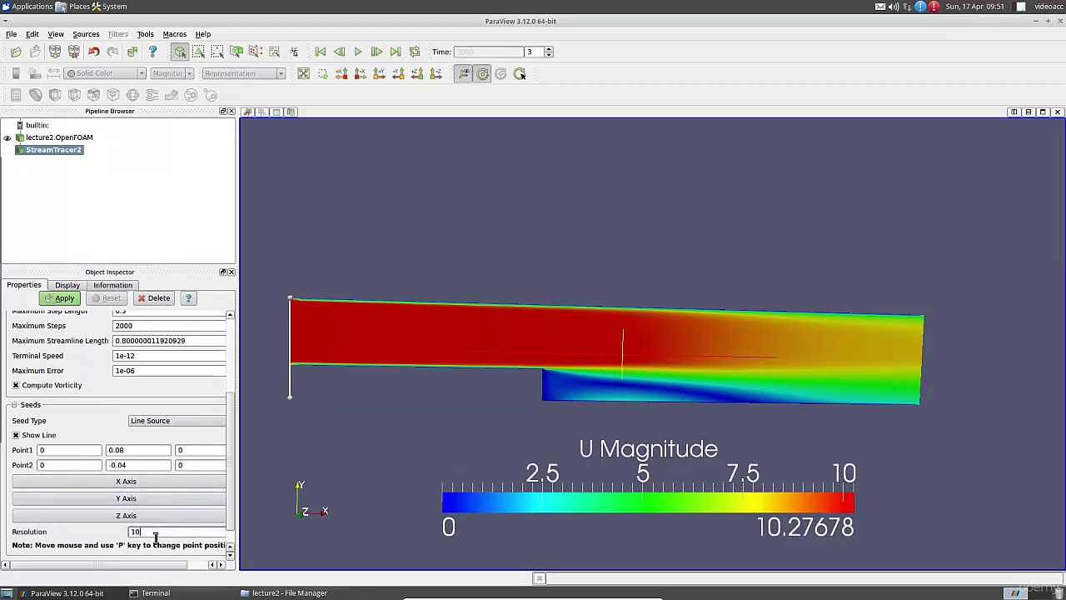
Compute the streamlines, show lecture2.OpenFOAM again and colour it solid black.
{"action": "left_click", "coordinate": [64, 298]}
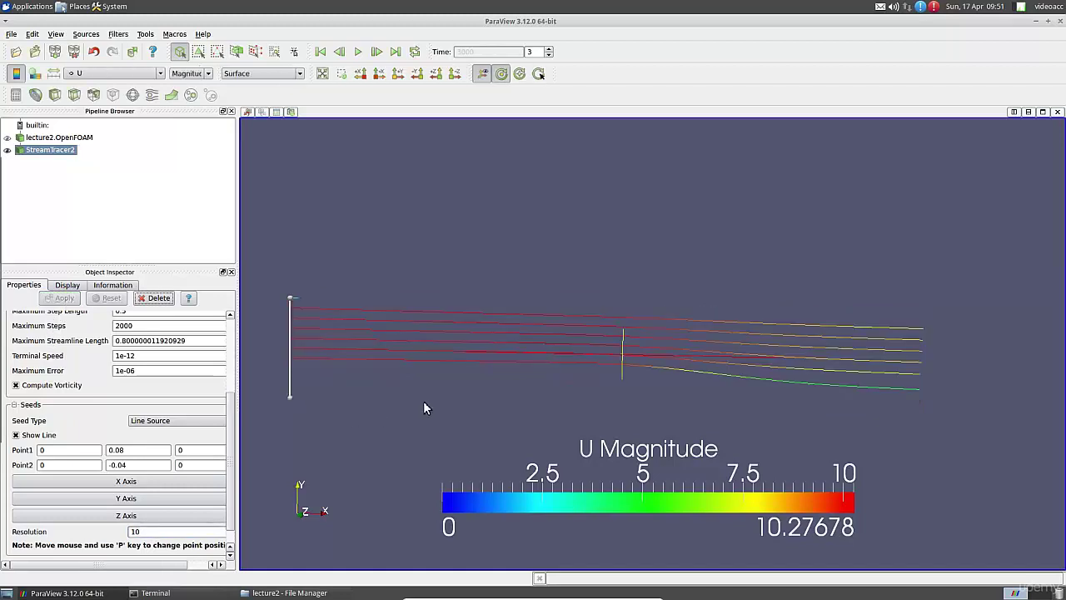
{"action": "left_click", "coordinate": [7, 138]}
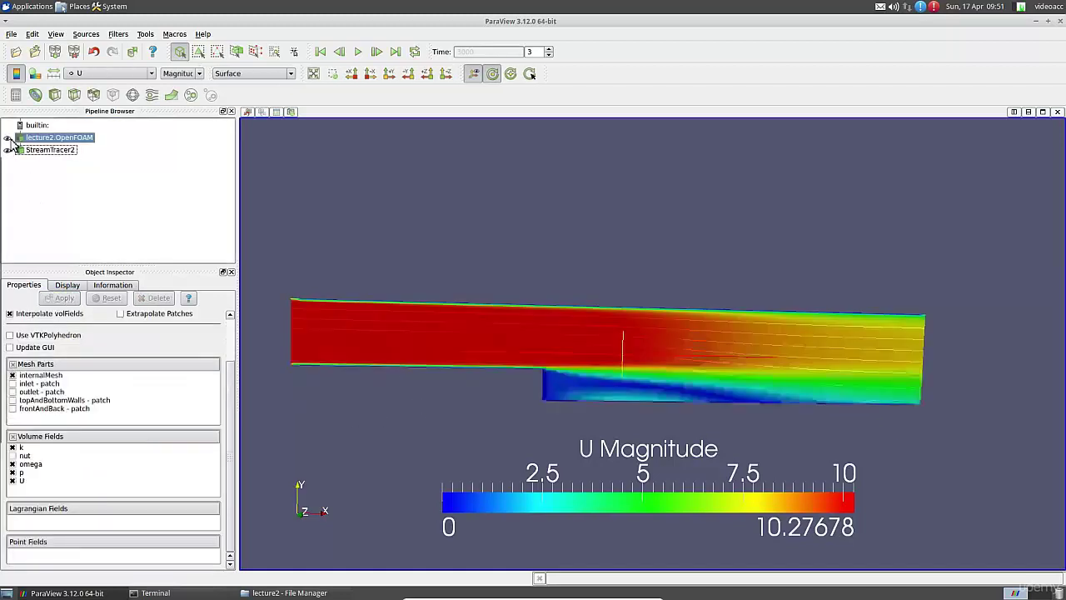
{"action": "left_click", "coordinate": [68, 285]}
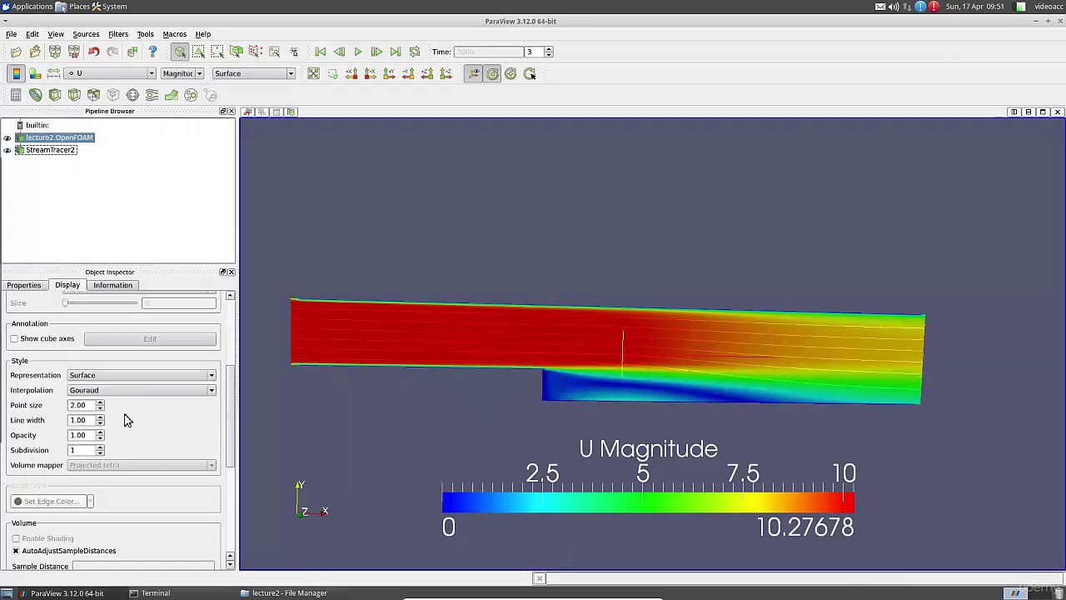
{"action": "scroll", "coordinate": [159, 422], "scroll_direction": "down", "scroll_amount": 1}
{"action": "scroll", "coordinate": [158, 422], "scroll_direction": "down", "scroll_amount": 1}
{"action": "scroll", "coordinate": [158, 422], "scroll_direction": "up", "scroll_amount": 5}
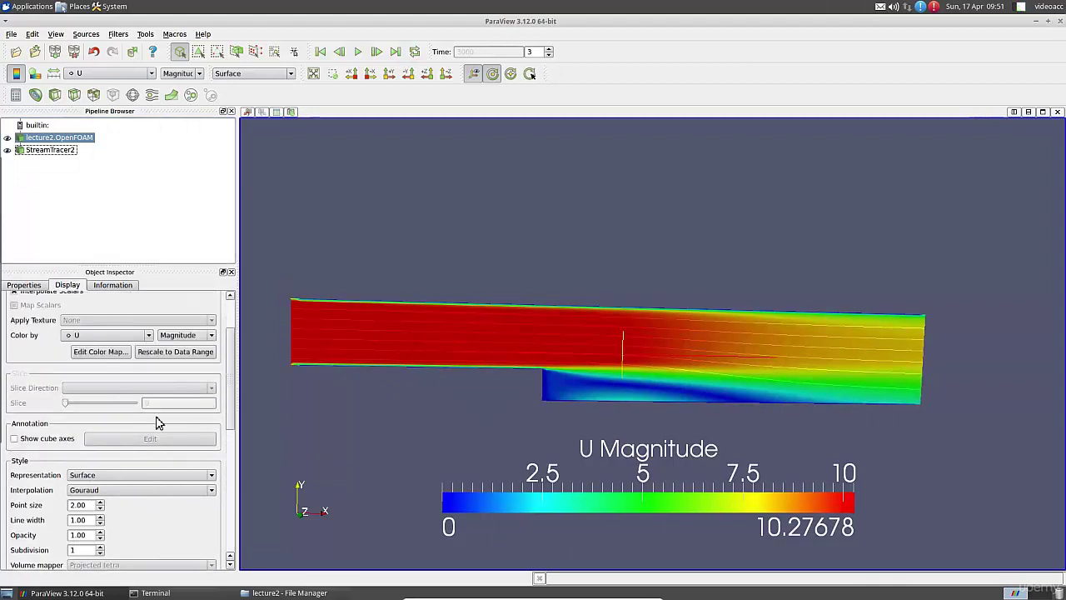
{"action": "scroll", "coordinate": [158, 422], "scroll_direction": "up", "scroll_amount": 2}
{"action": "left_click", "coordinate": [99, 402]}
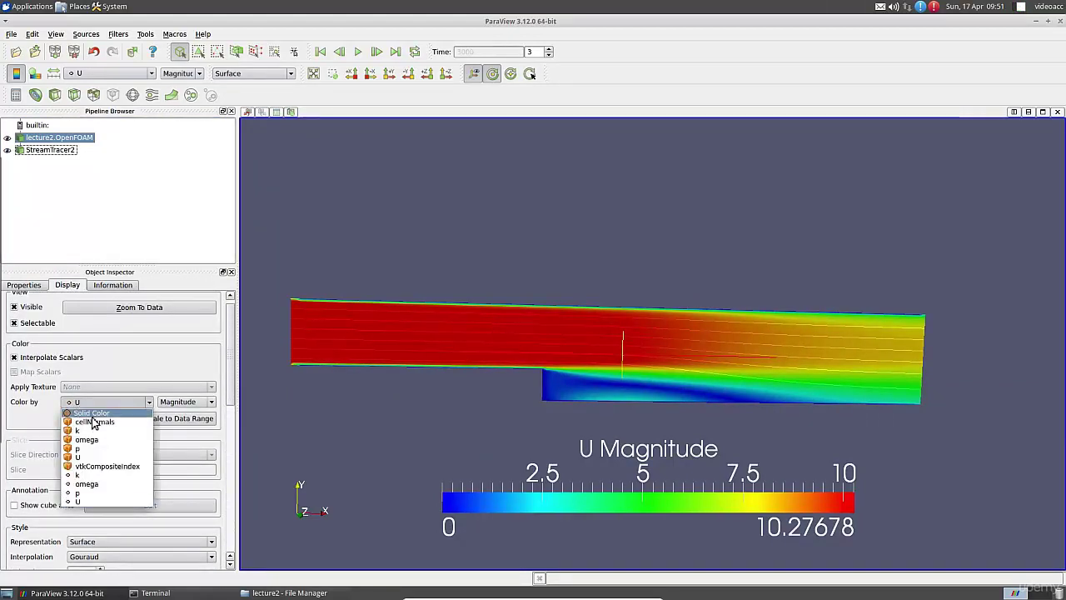
{"action": "left_click", "coordinate": [92, 416]}
{"action": "left_click", "coordinate": [60, 421]}
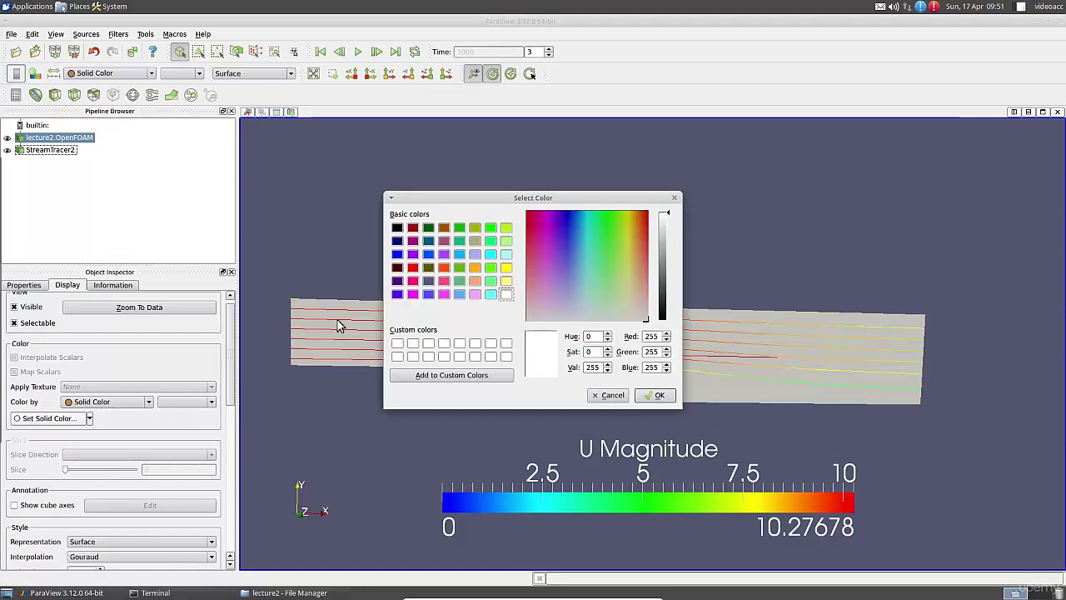
{"action": "left_click", "coordinate": [397, 228]}
{"action": "left_click", "coordinate": [654, 395]}
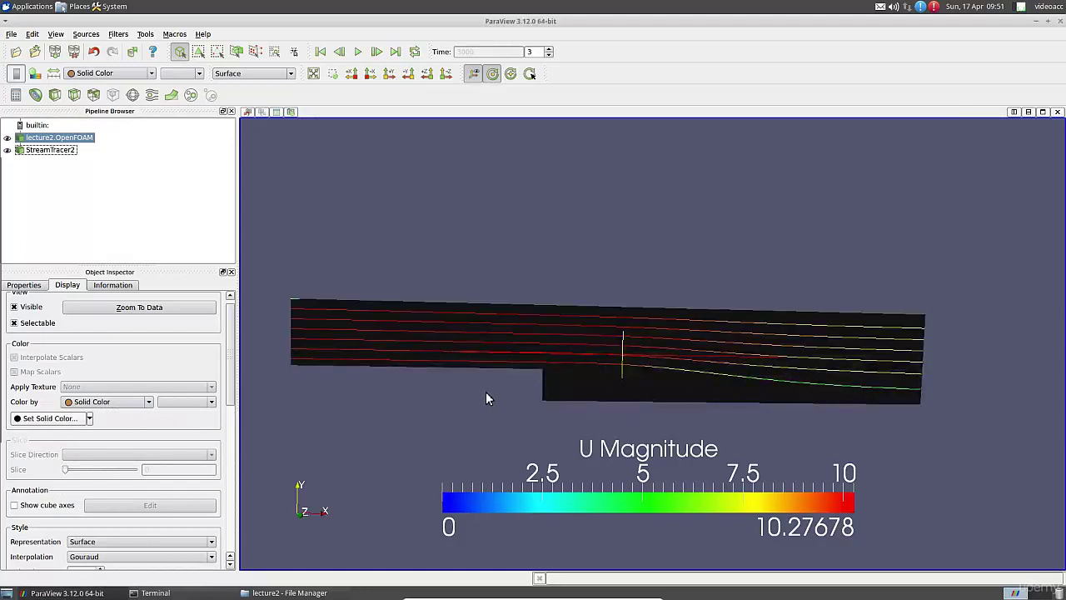
Colour the StreamTracer2 streamlines solid black.
{"action": "left_click", "coordinate": [41, 151]}
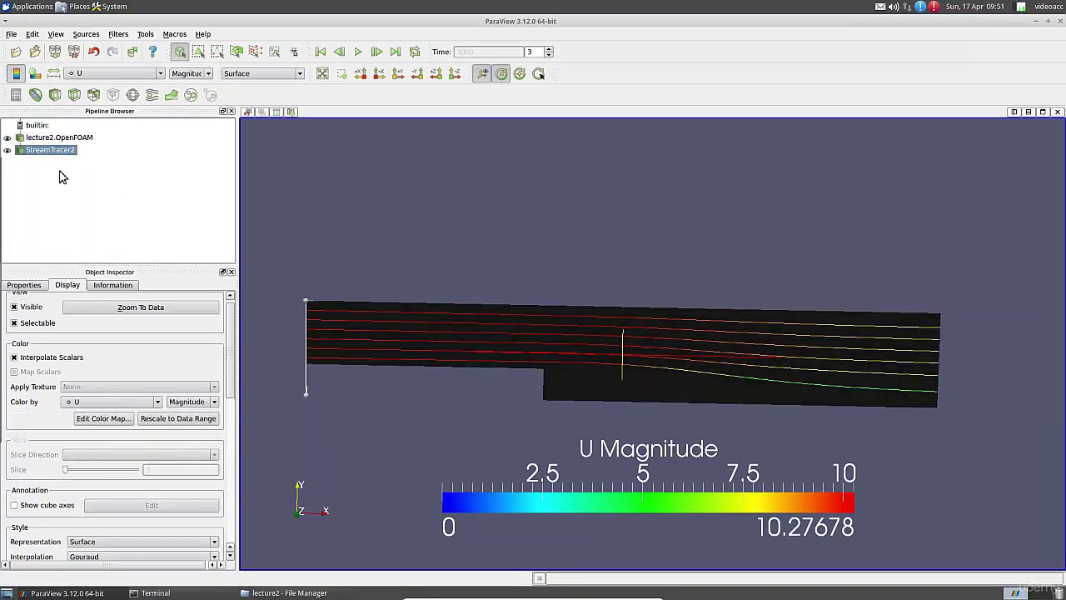
{"action": "left_click", "coordinate": [108, 402]}
{"action": "left_click", "coordinate": [98, 409]}
{"action": "left_click", "coordinate": [77, 418]}
{"action": "left_click", "coordinate": [396, 227]}
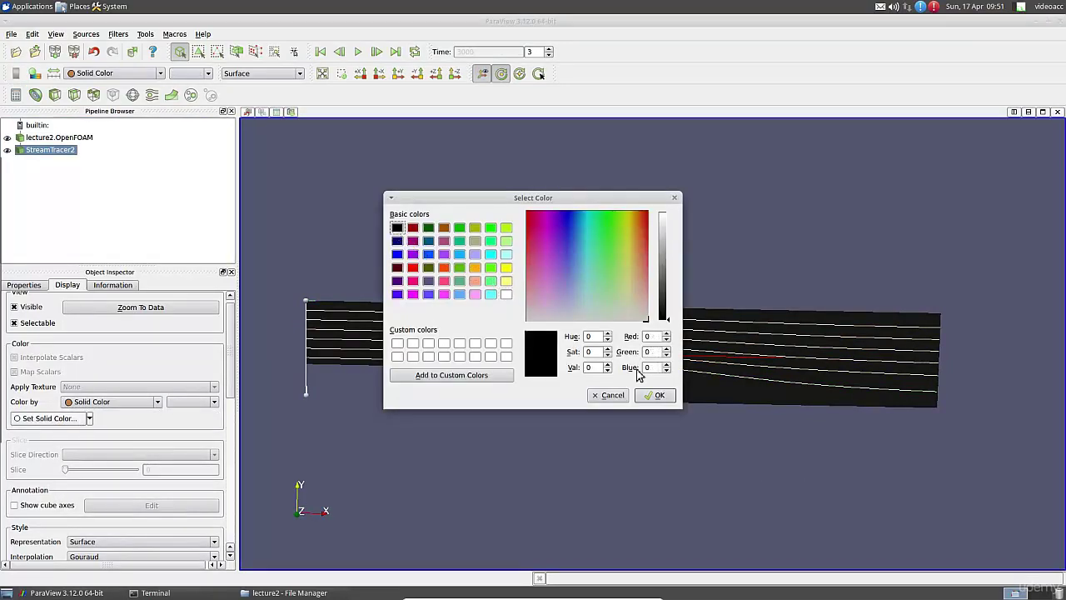
{"action": "left_click", "coordinate": [655, 395]}
Recolour the lecture2.OpenFOAM domain by velocity U.
{"action": "left_click", "coordinate": [63, 137]}
{"action": "left_click", "coordinate": [84, 402]}
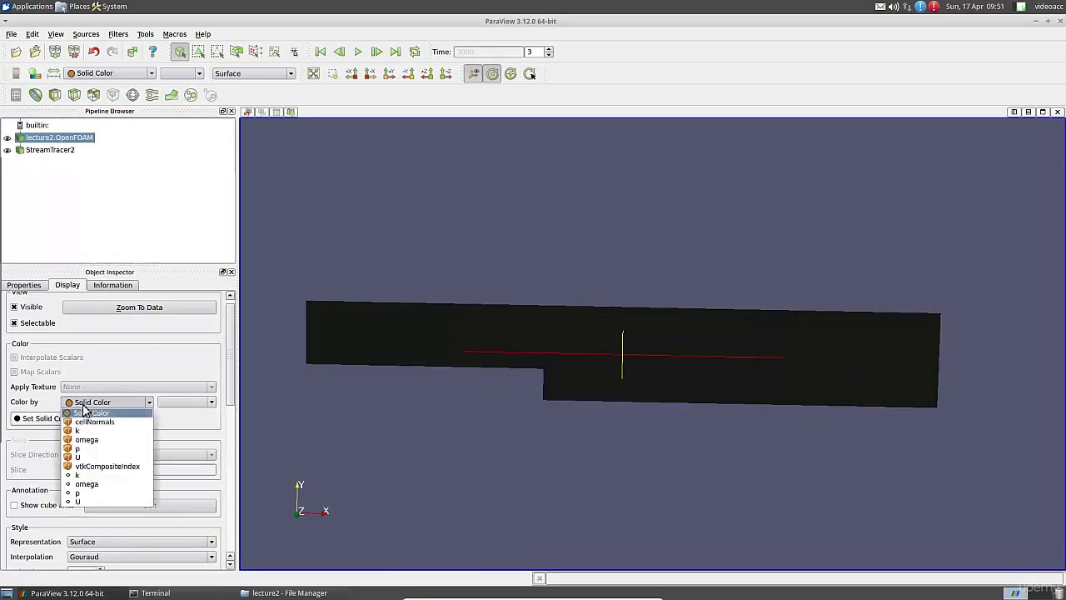
{"action": "left_click", "coordinate": [90, 500]}
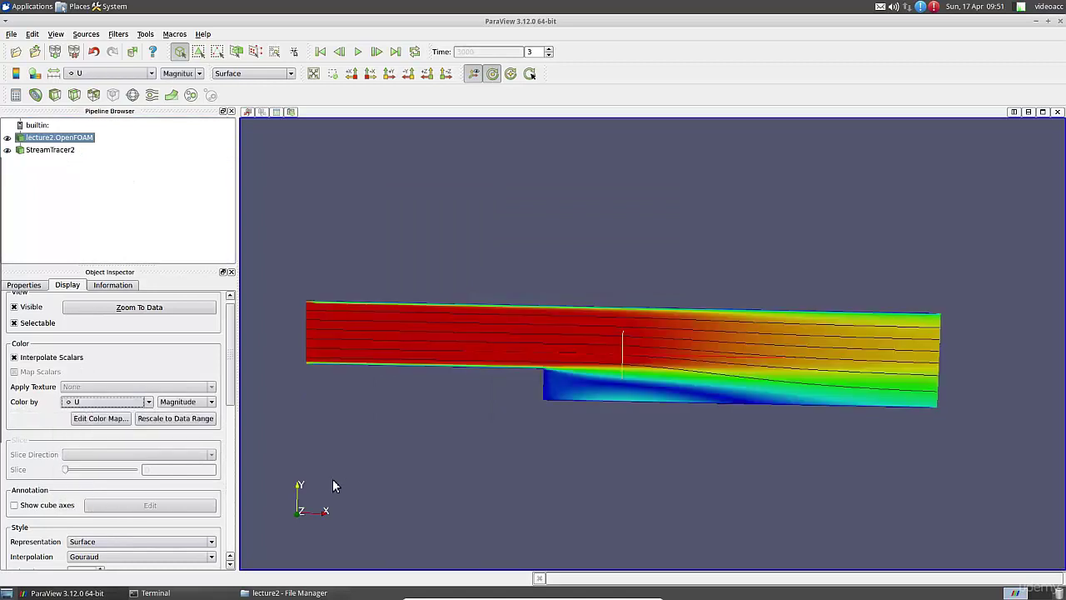
{"action": "left_click", "coordinate": [526, 438]}
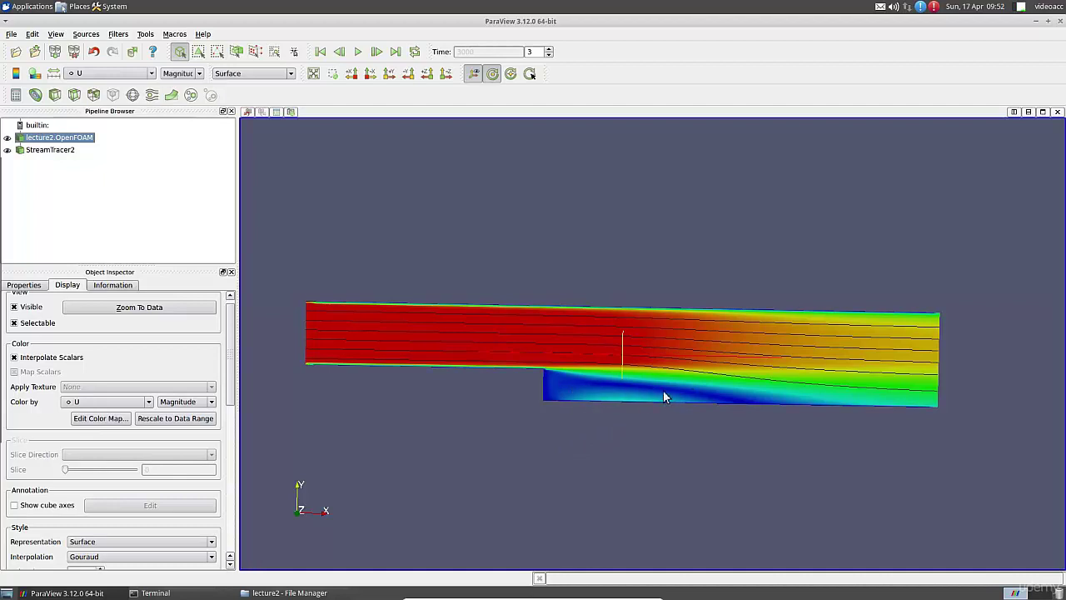
Drag StreamTracer2's seed line to a vertical line at the step near x 0.33, set both Z values to 0, and reapply.
{"action": "left_click", "coordinate": [52, 150]}
{"action": "left_click", "coordinate": [31, 285]}
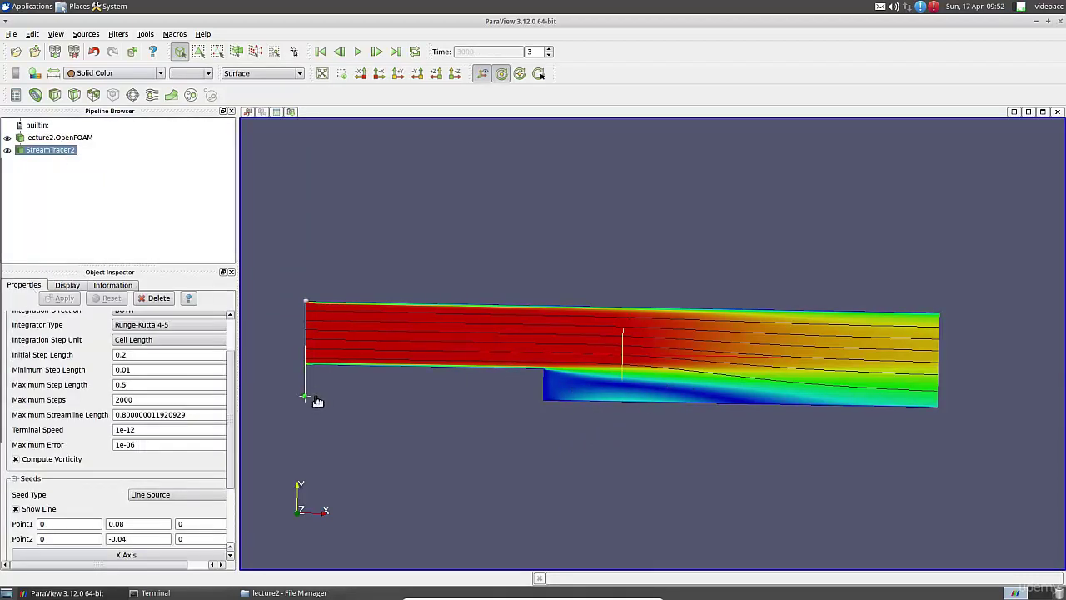
{"action": "left_click_drag", "start_coordinate": [308, 400], "coordinate": [562, 409]}
{"action": "left_click_drag", "start_coordinate": [307, 303], "coordinate": [568, 308]}
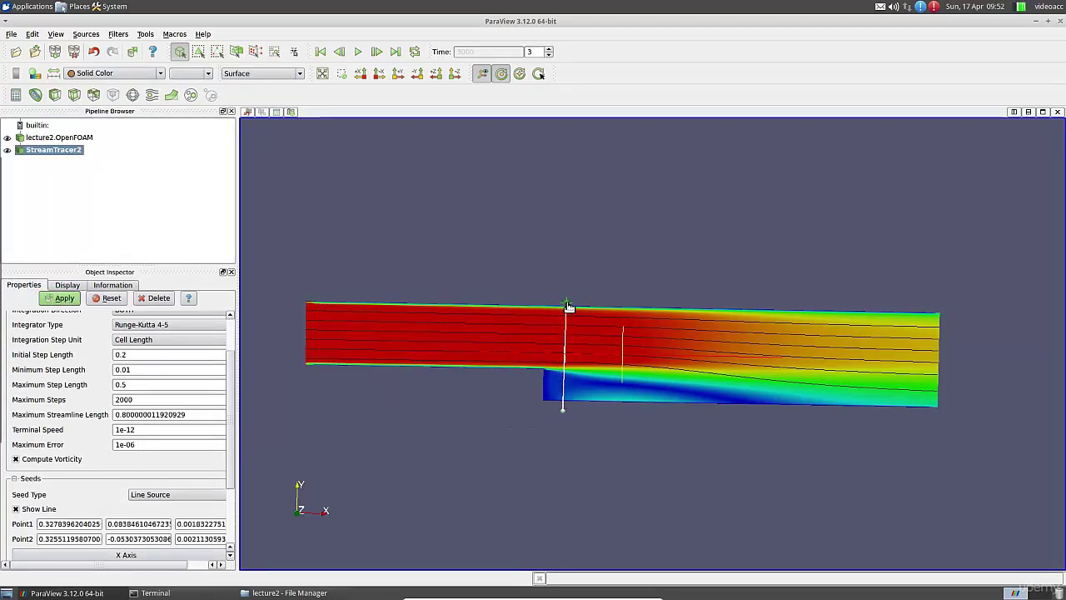
{"action": "left_click_drag", "start_coordinate": [177, 523], "coordinate": [270, 522]}
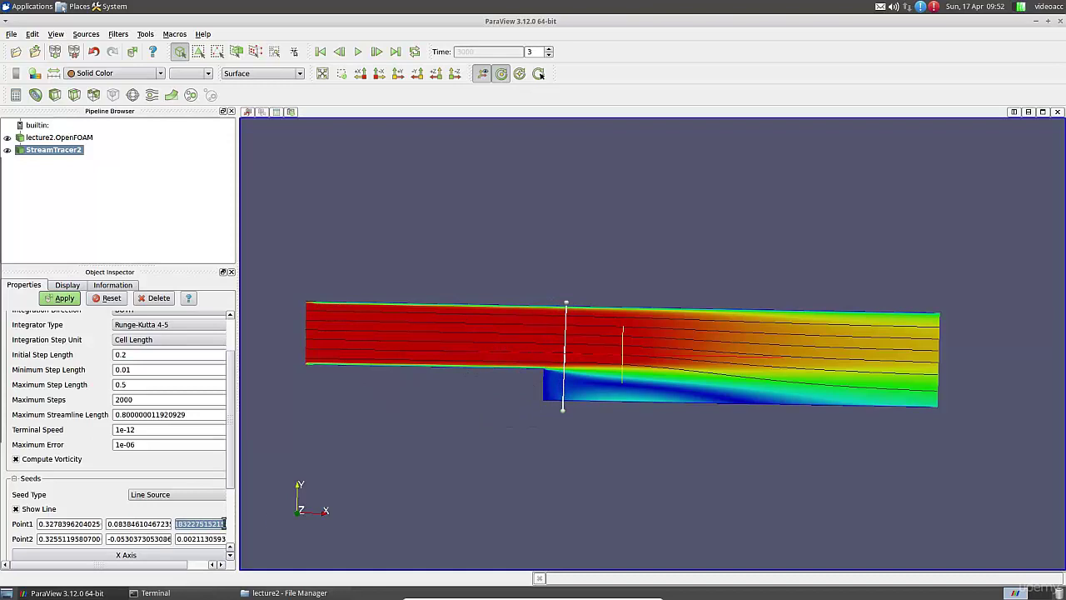
{"action": "type", "text": "0"}
{"action": "left_click_drag", "start_coordinate": [181, 540], "coordinate": [260, 539]}
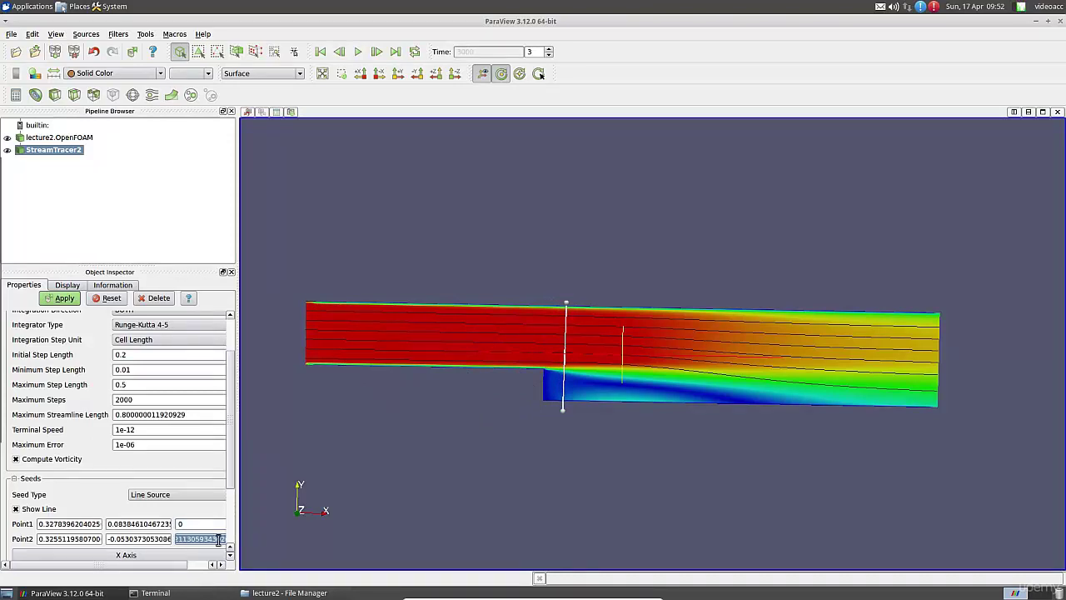
{"action": "type", "text": "0"}
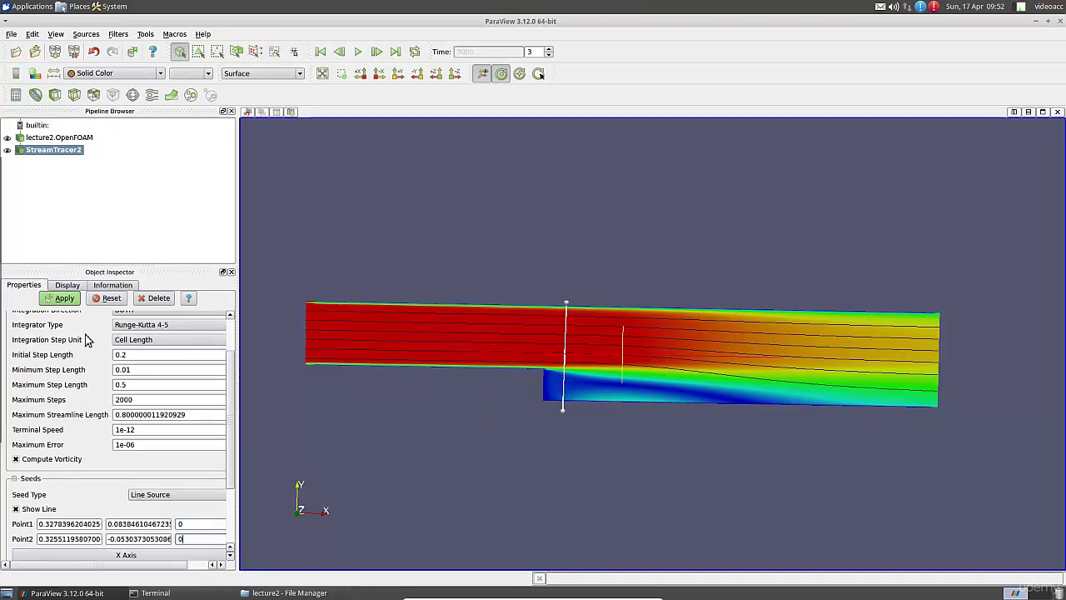
{"action": "left_click", "coordinate": [64, 297]}
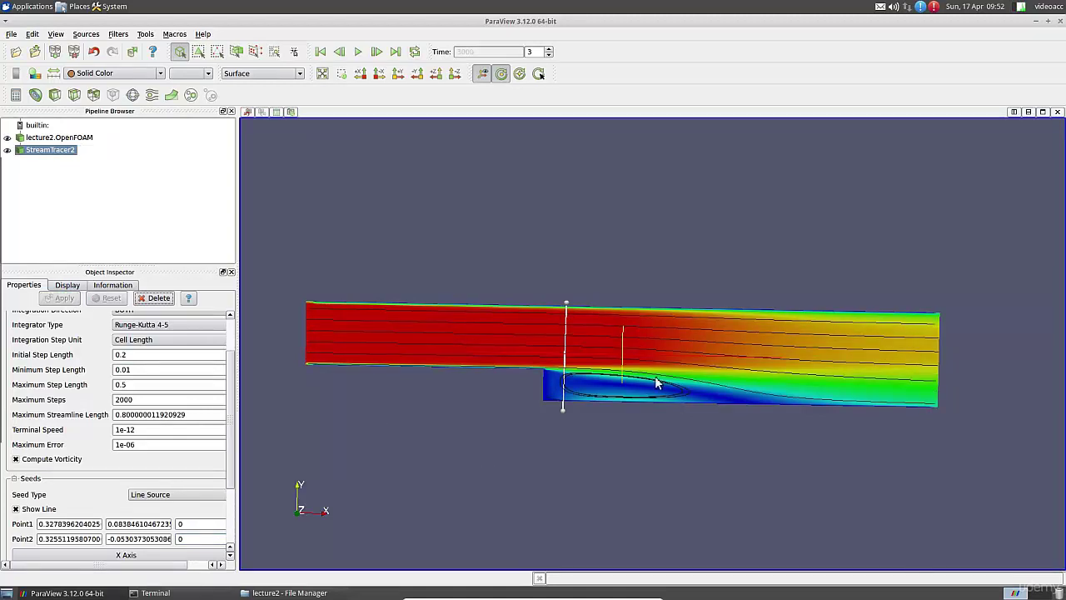